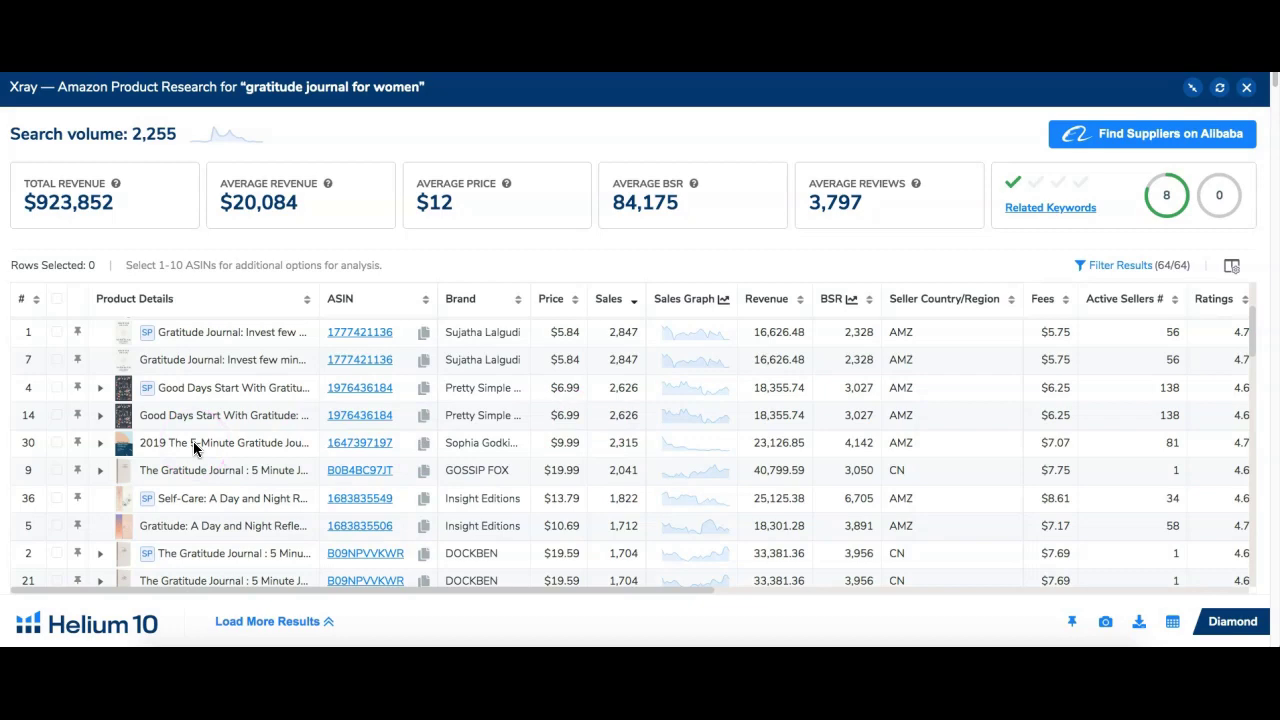
Select the Self-Love Workbook for Women and the Prayer Journal for Women in the product results
scroll(192, 430, up, 2)
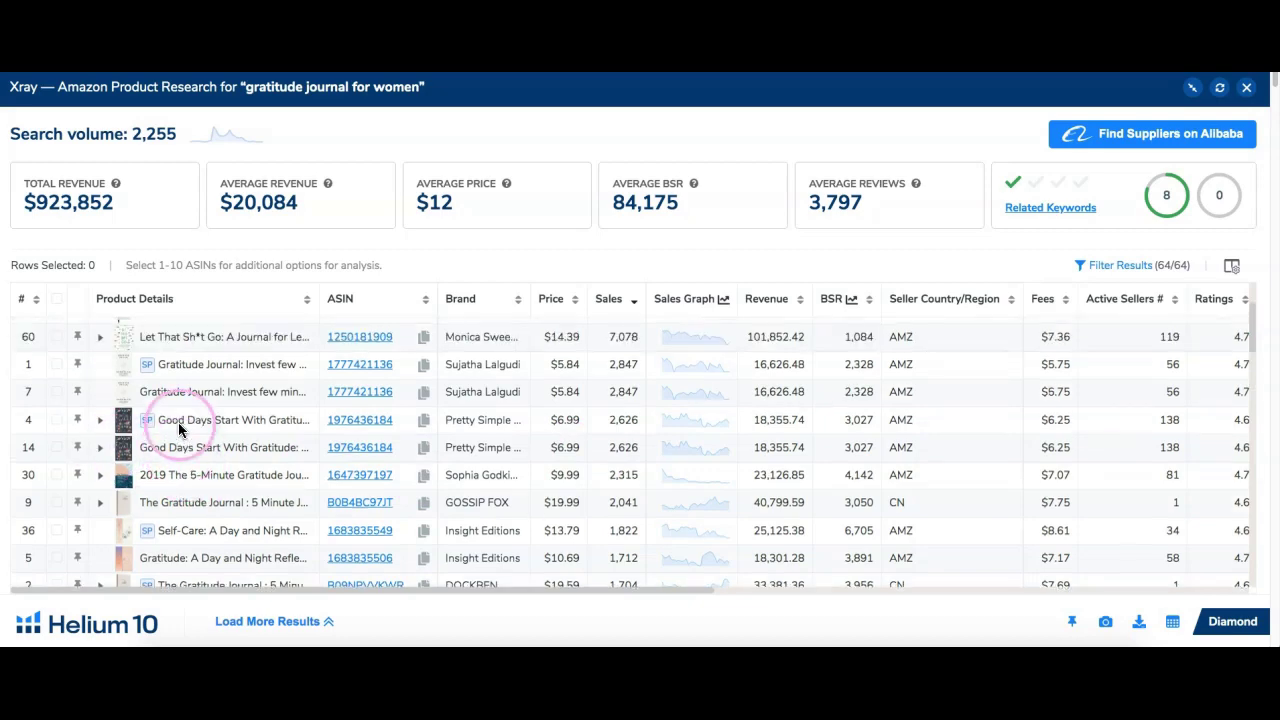
scroll(192, 420, up, 1)
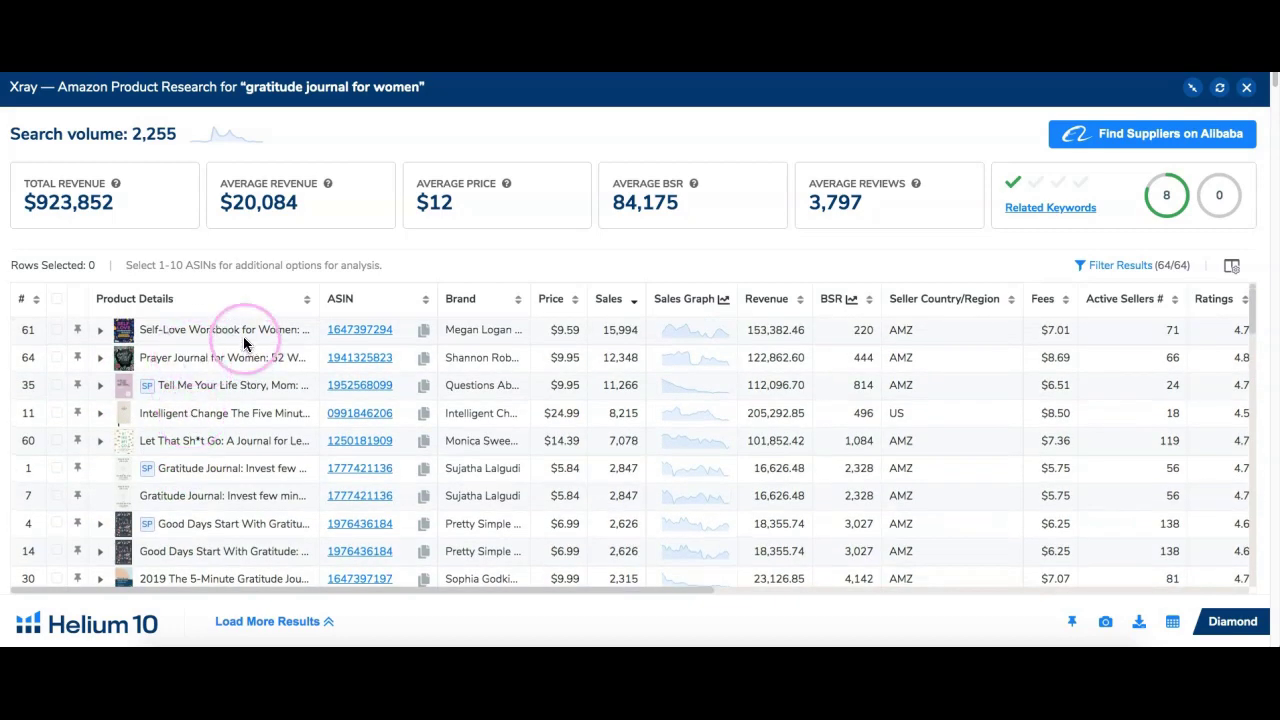
click(57, 330)
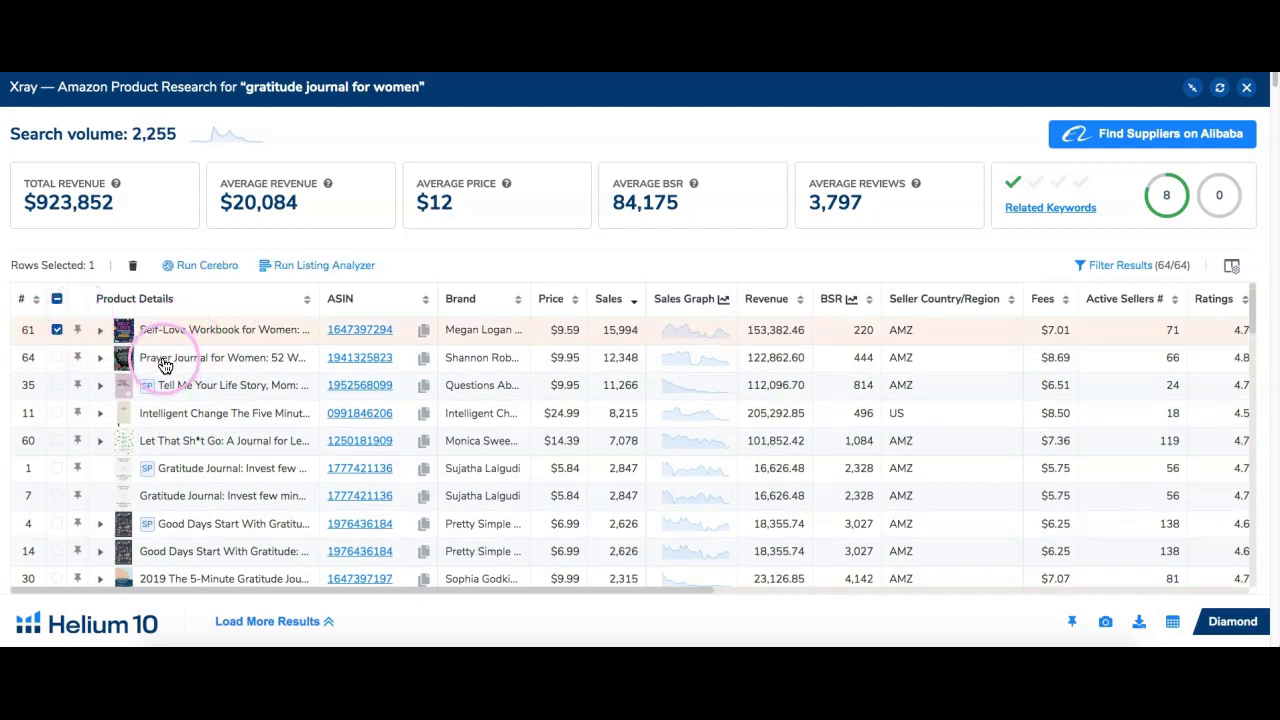
click(57, 357)
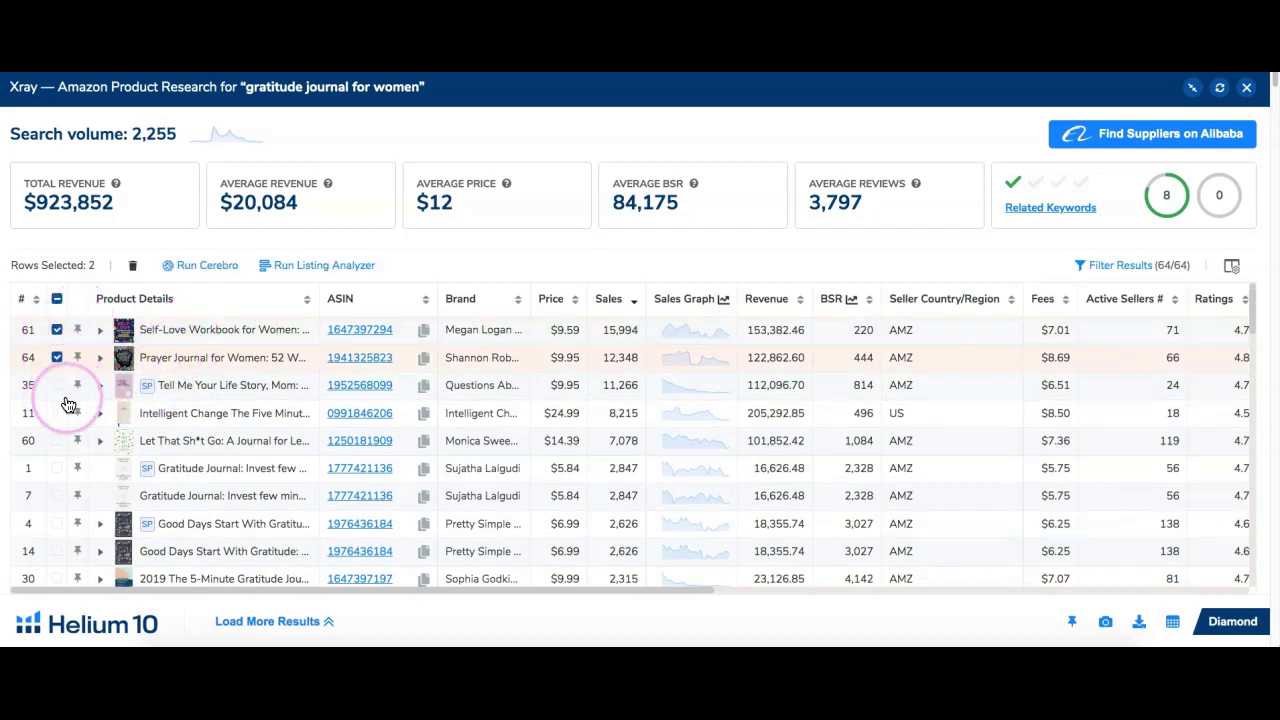
scroll(222, 416, down, 1)
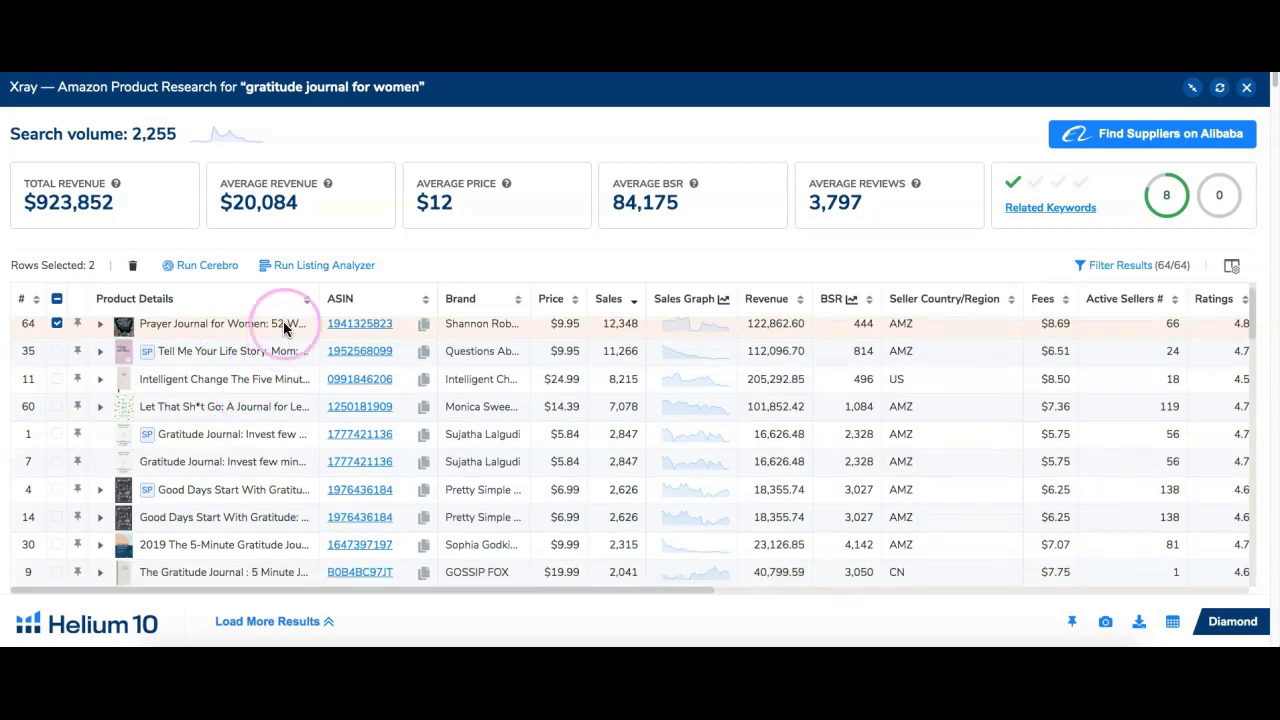
click(320, 305)
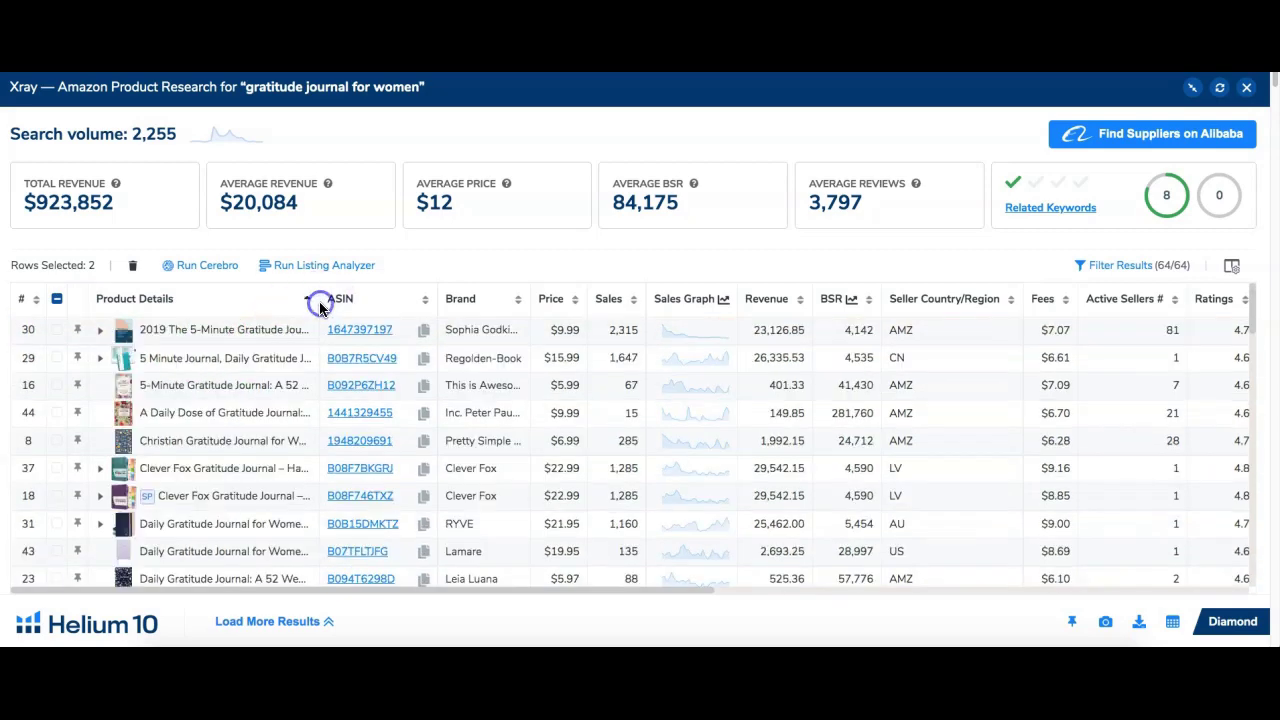
click(320, 305)
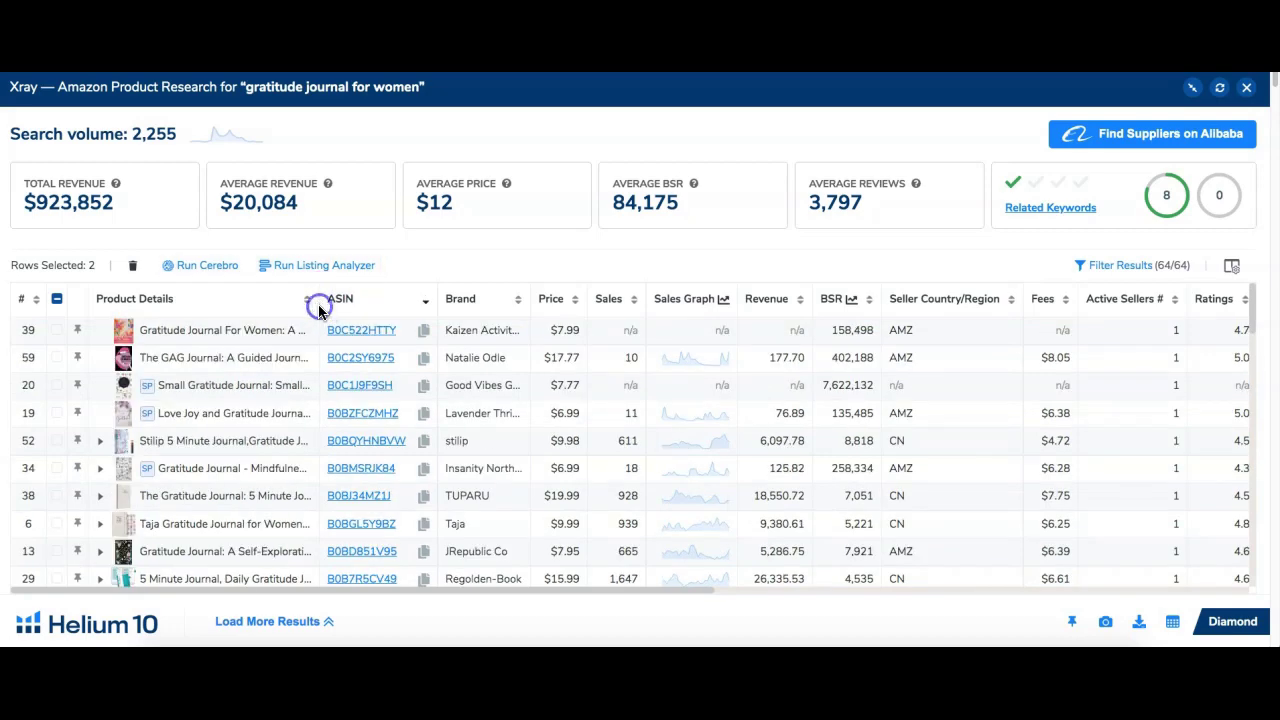
click(631, 298)
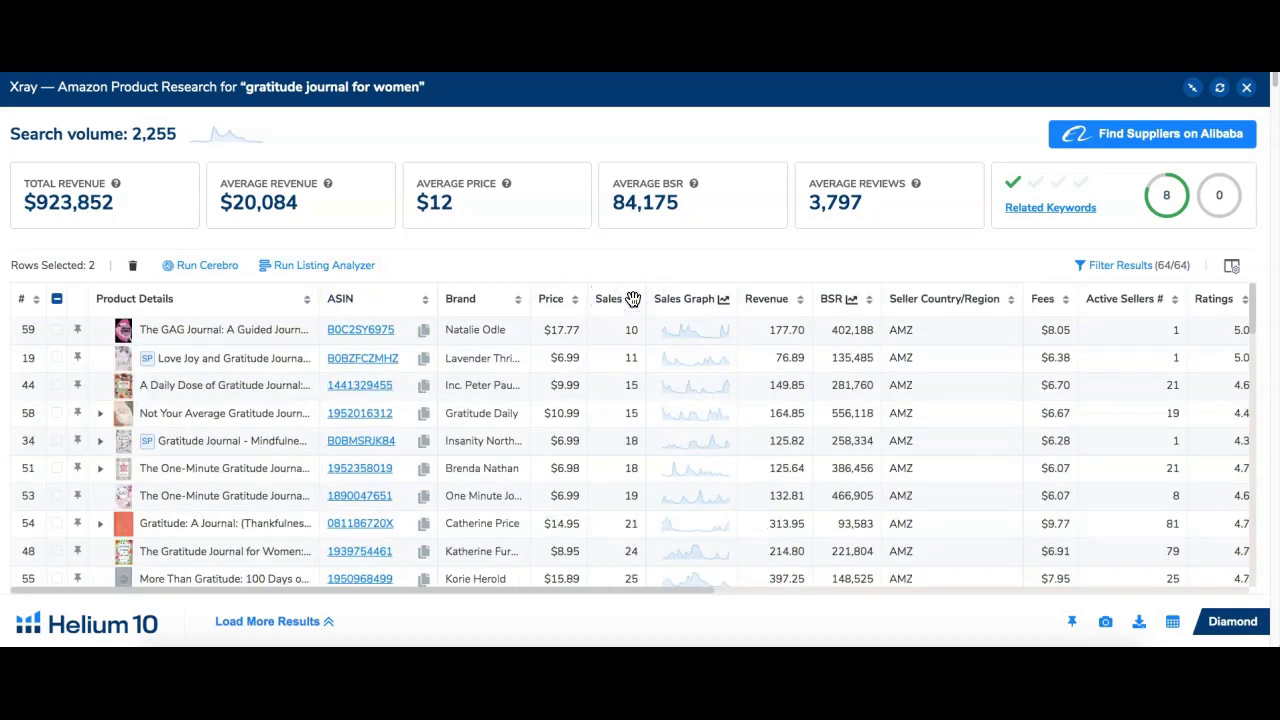
click(633, 298)
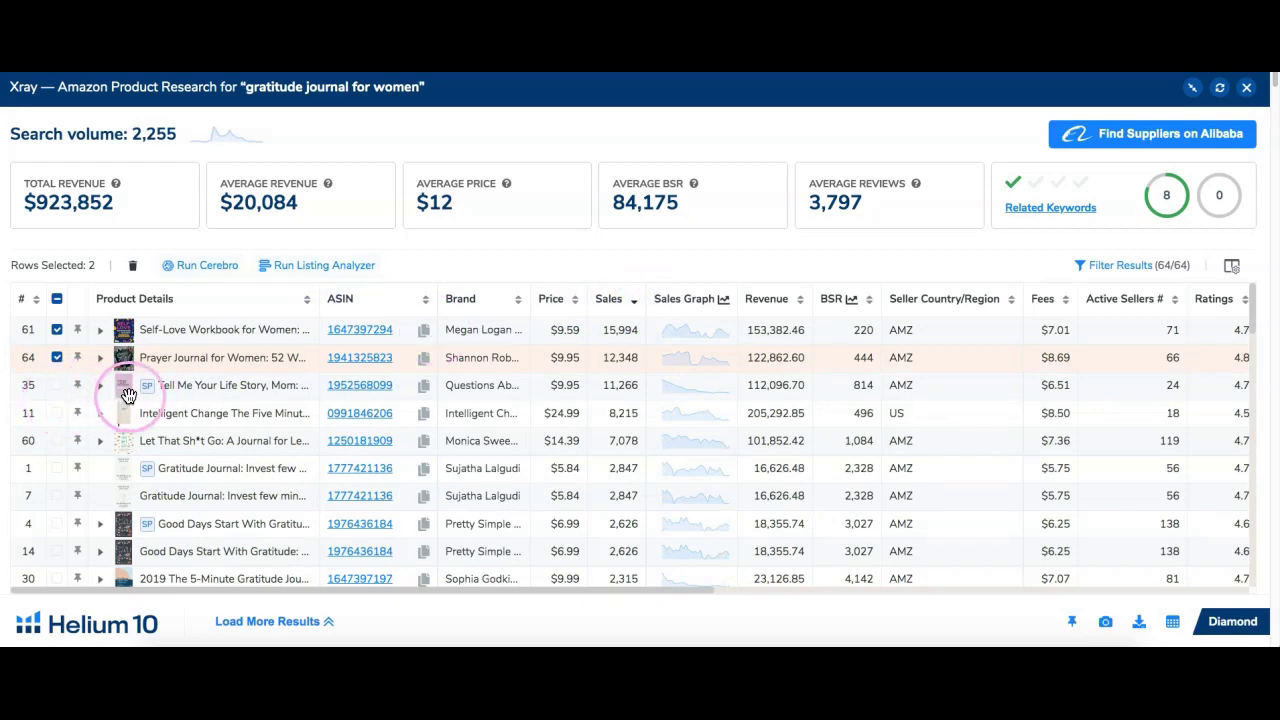
Add the non-sponsored Good Days Start With Gratitude and The One-Minute Gratitude Journal listings to the product selection
scroll(125, 390, down, 3)
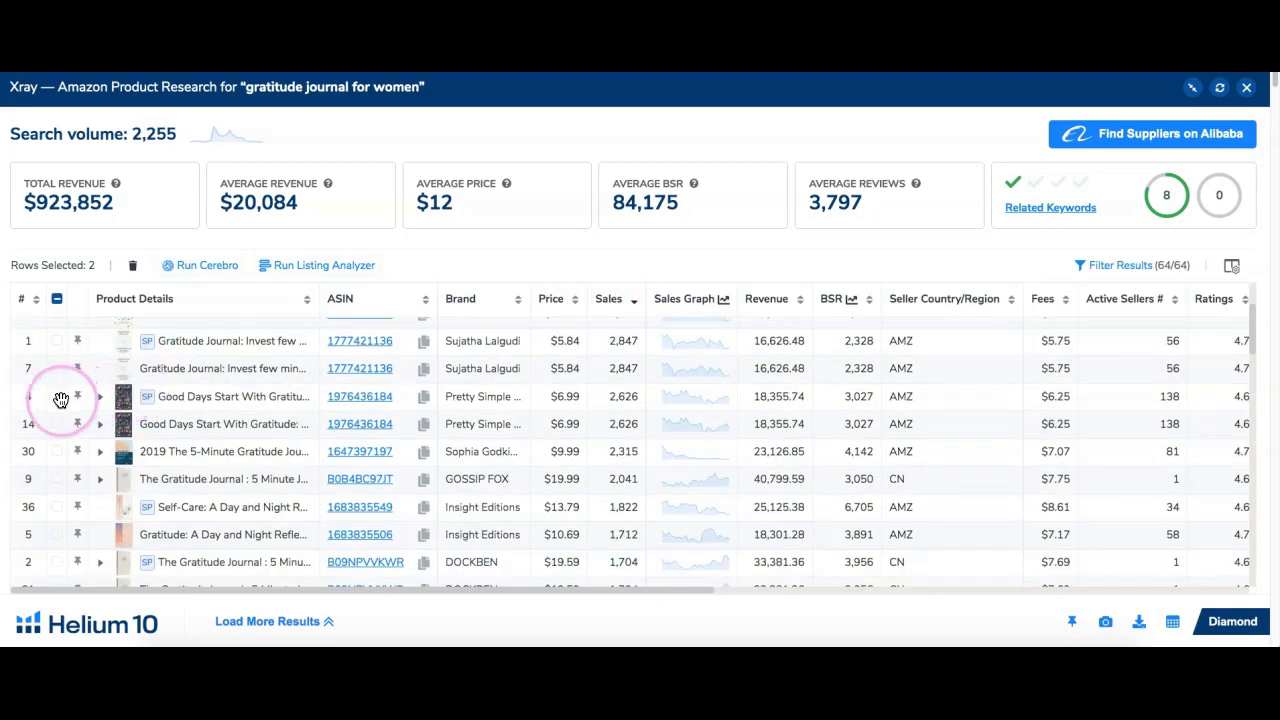
scroll(266, 424, up, 3)
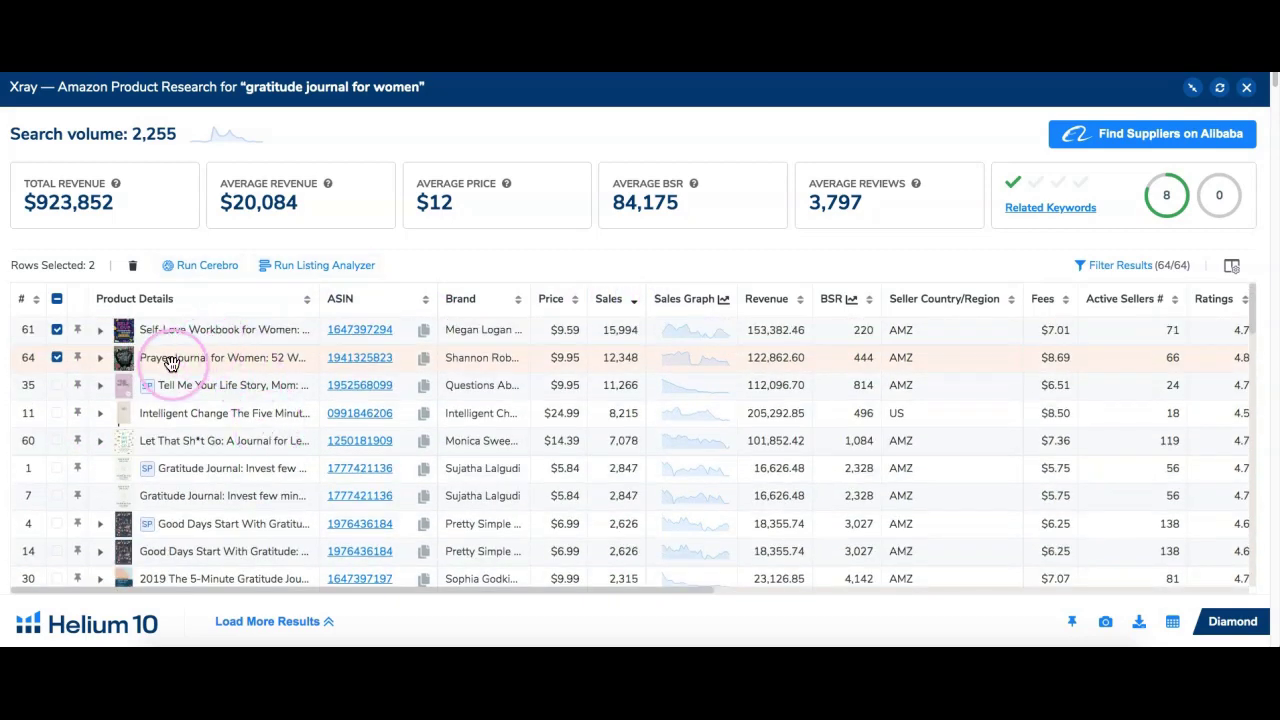
scroll(183, 372, down, 3)
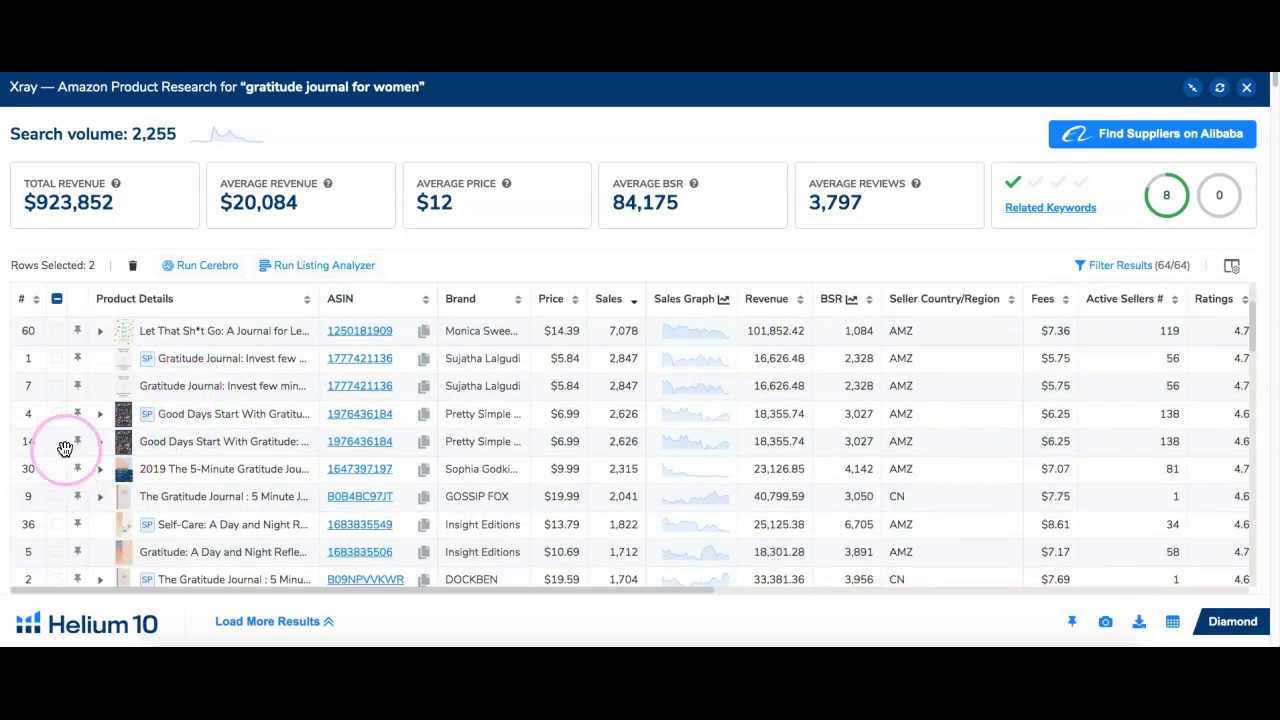
scroll(90, 440, down, 2)
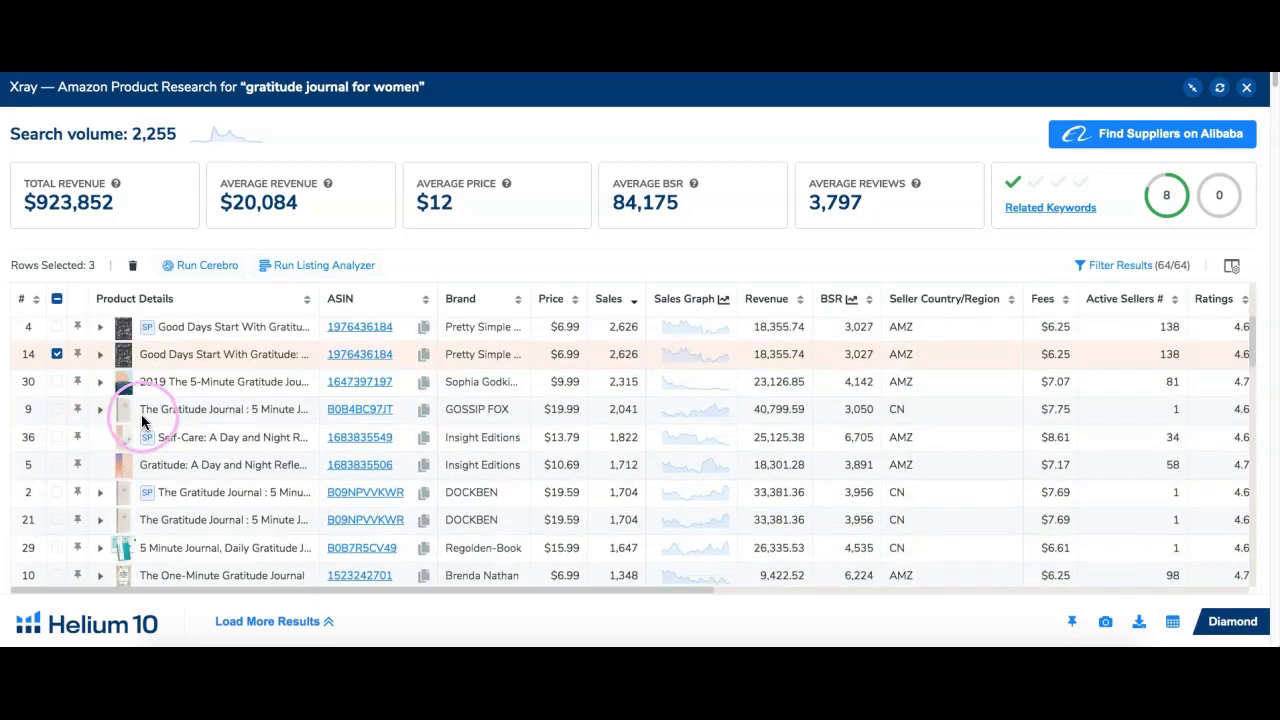
click(150, 458)
scroll(150, 458, down, 3)
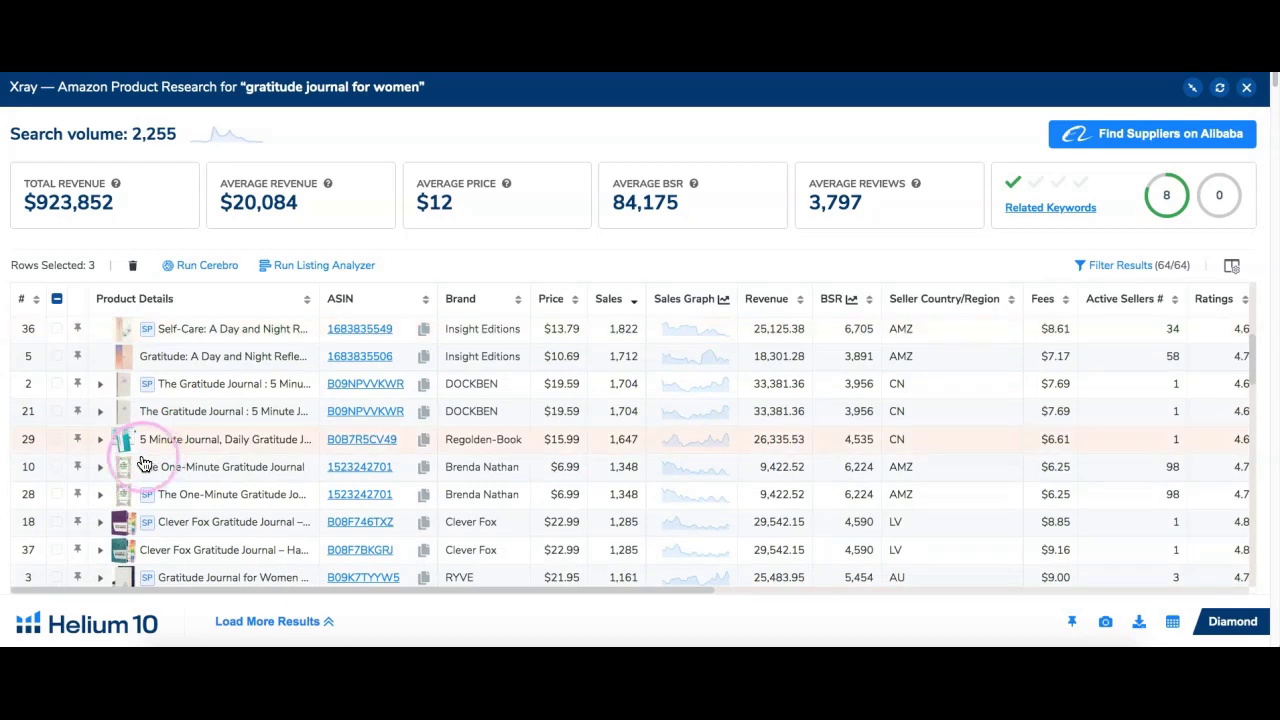
click(56, 467)
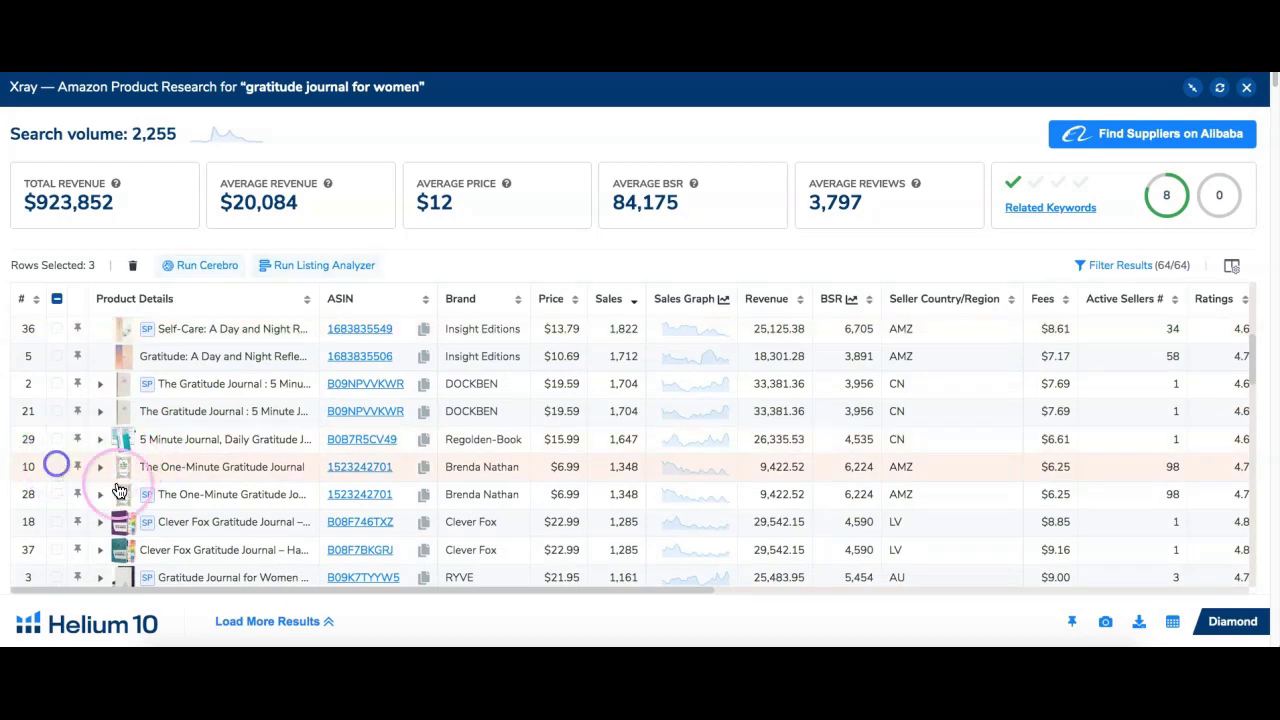
Run a Cerebro keyword search on the selected books
scroll(212, 458, up, 5)
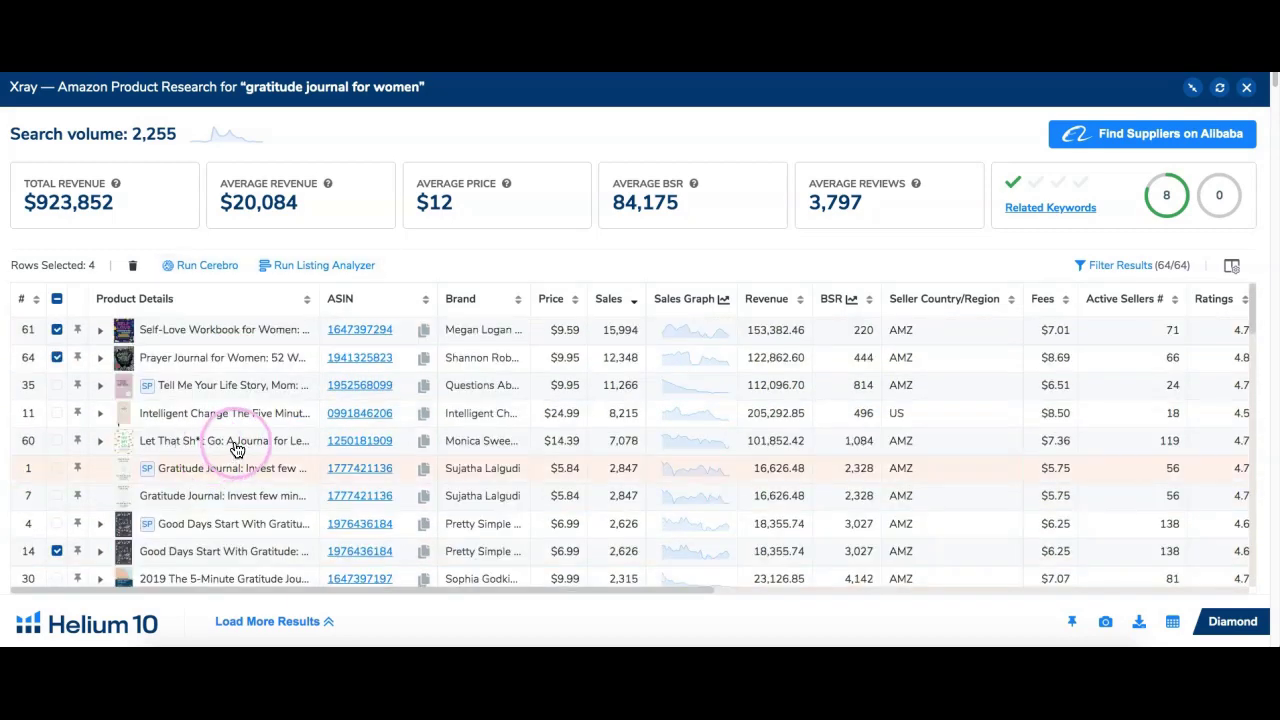
scroll(236, 455, down, 15)
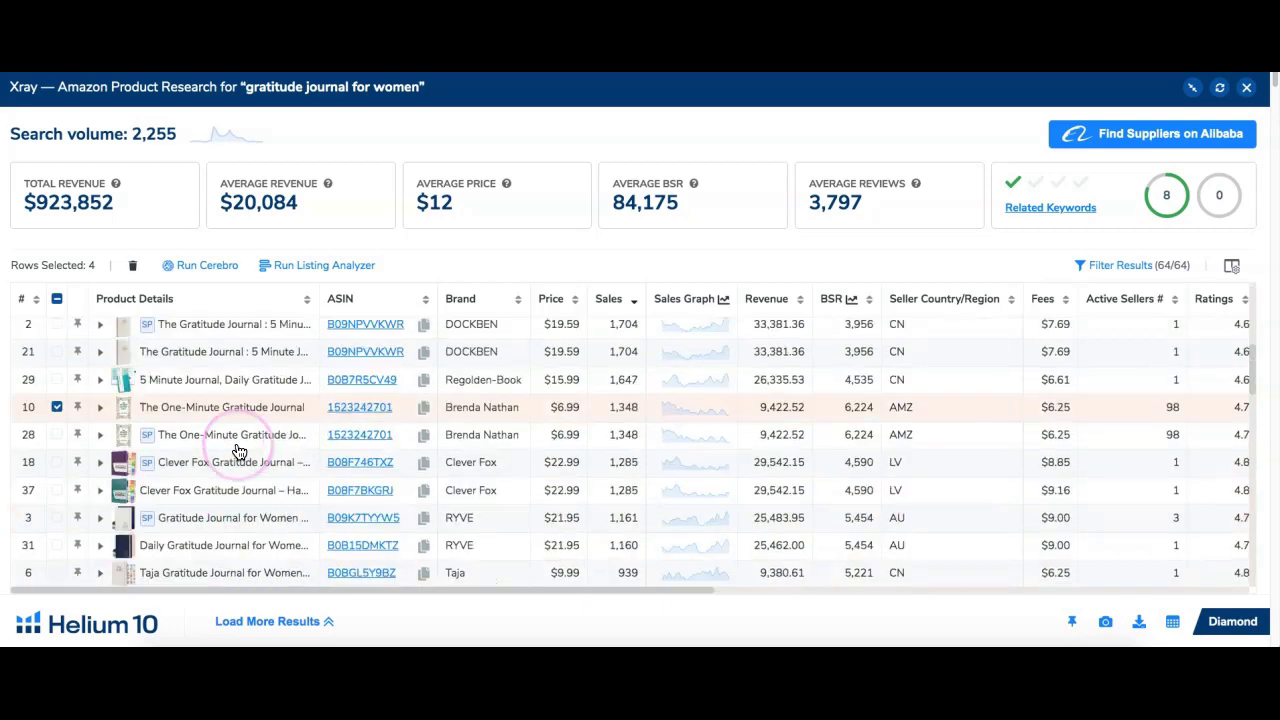
scroll(418, 425, up, 12)
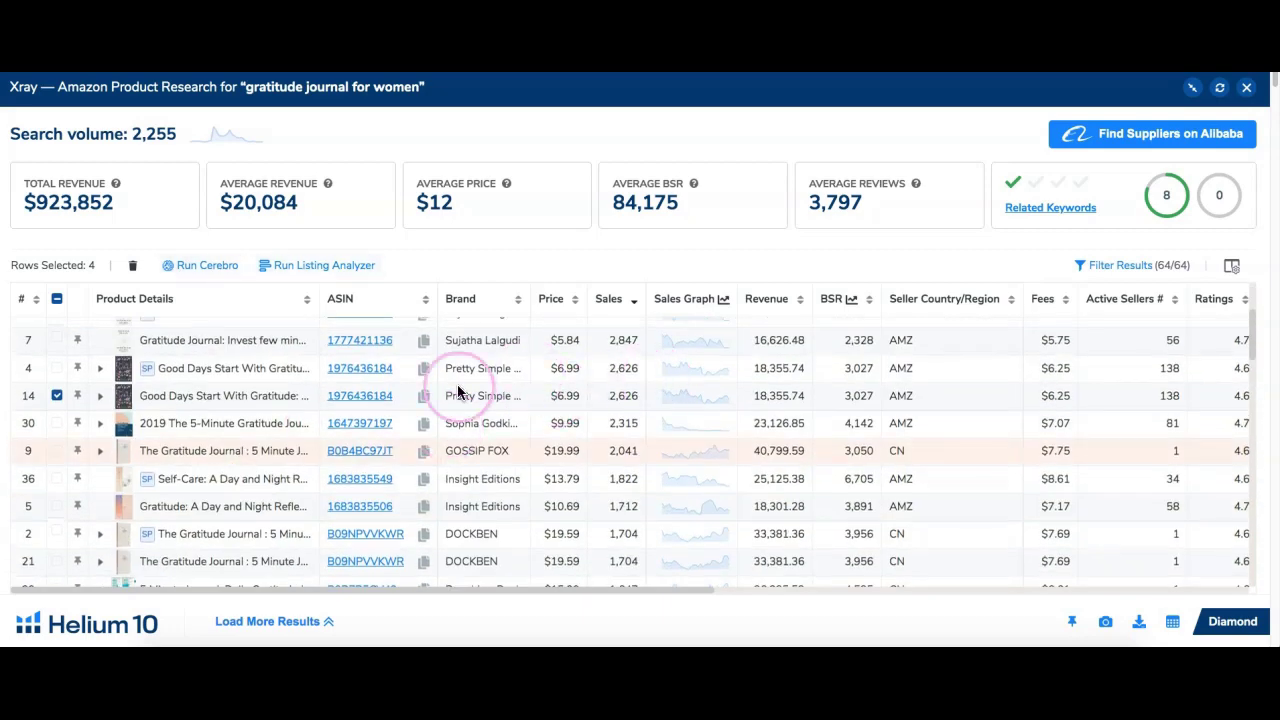
scroll(232, 405, up, 3)
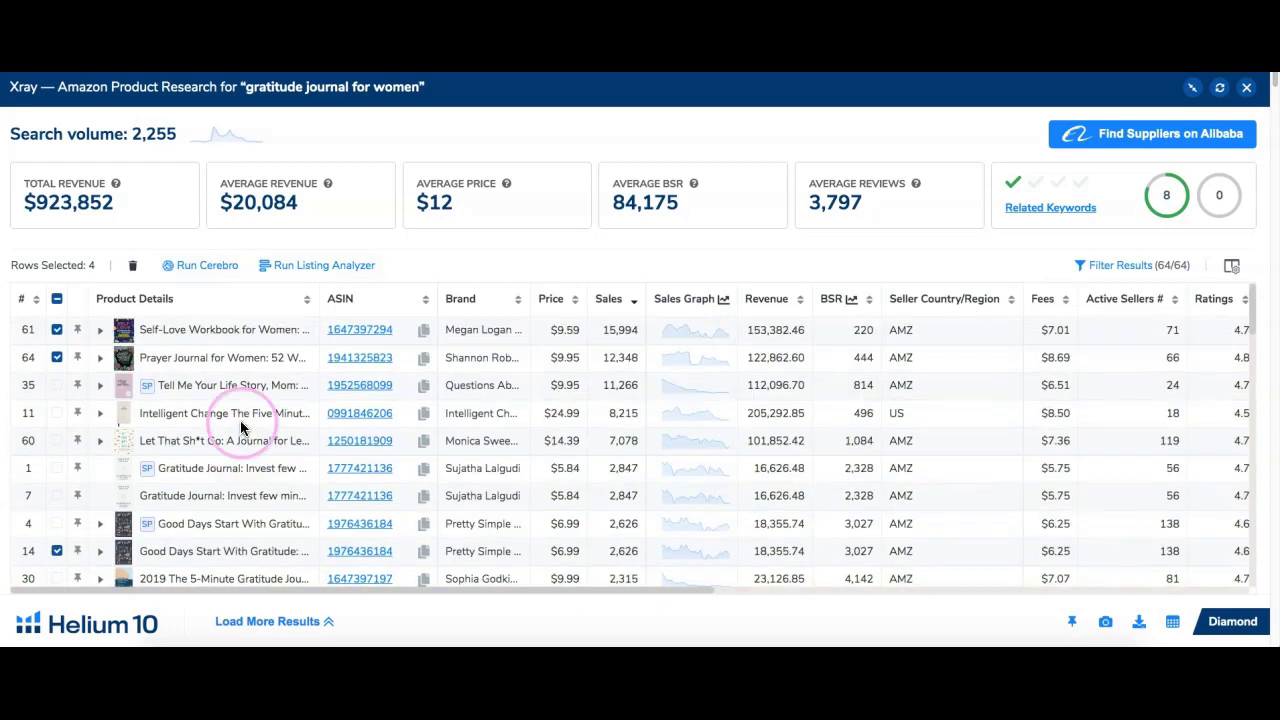
click(207, 265)
click(813, 231)
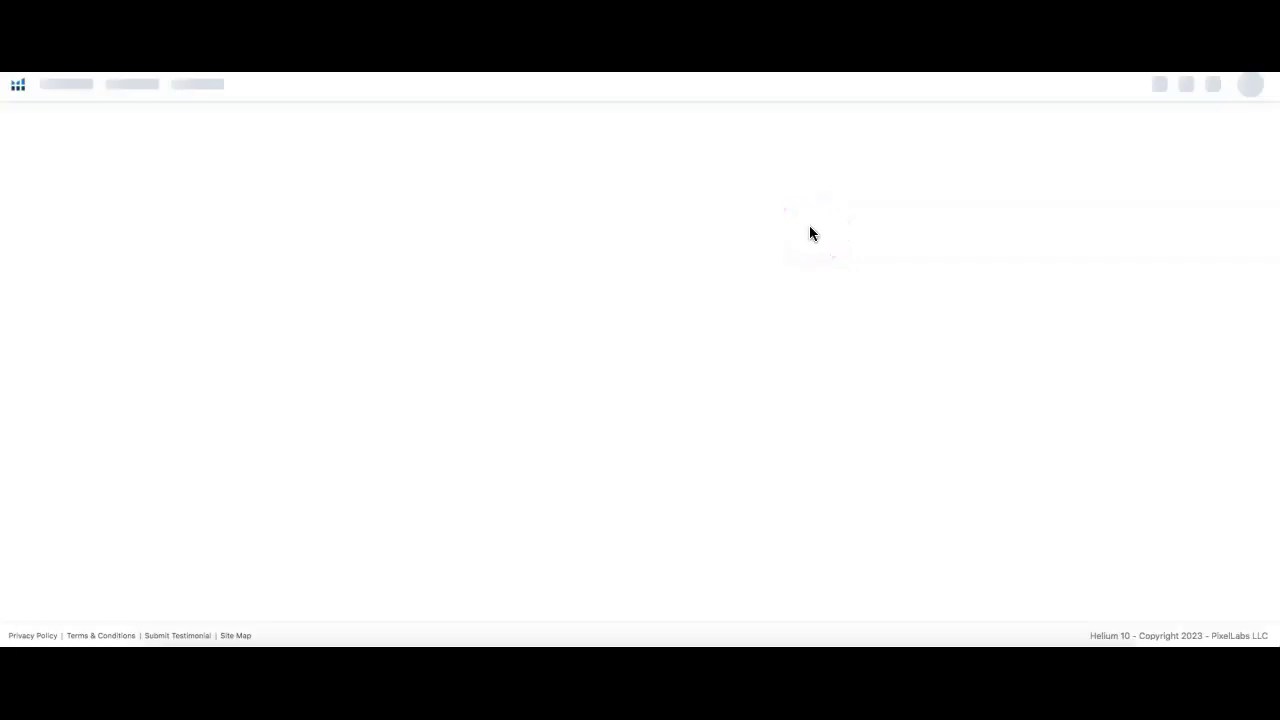
click(688, 240)
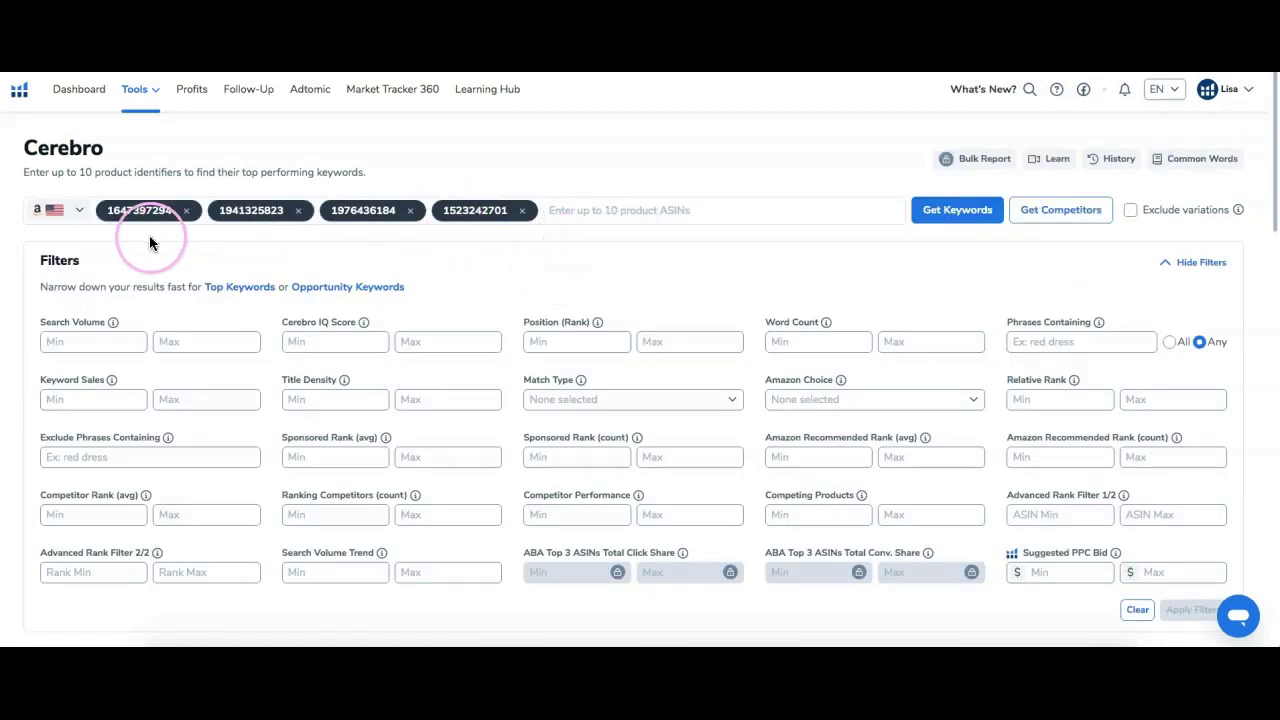
Examine the multi-product search summary, the keyword distribution and the unfiltered keyword table
scroll(650, 255, down, 2)
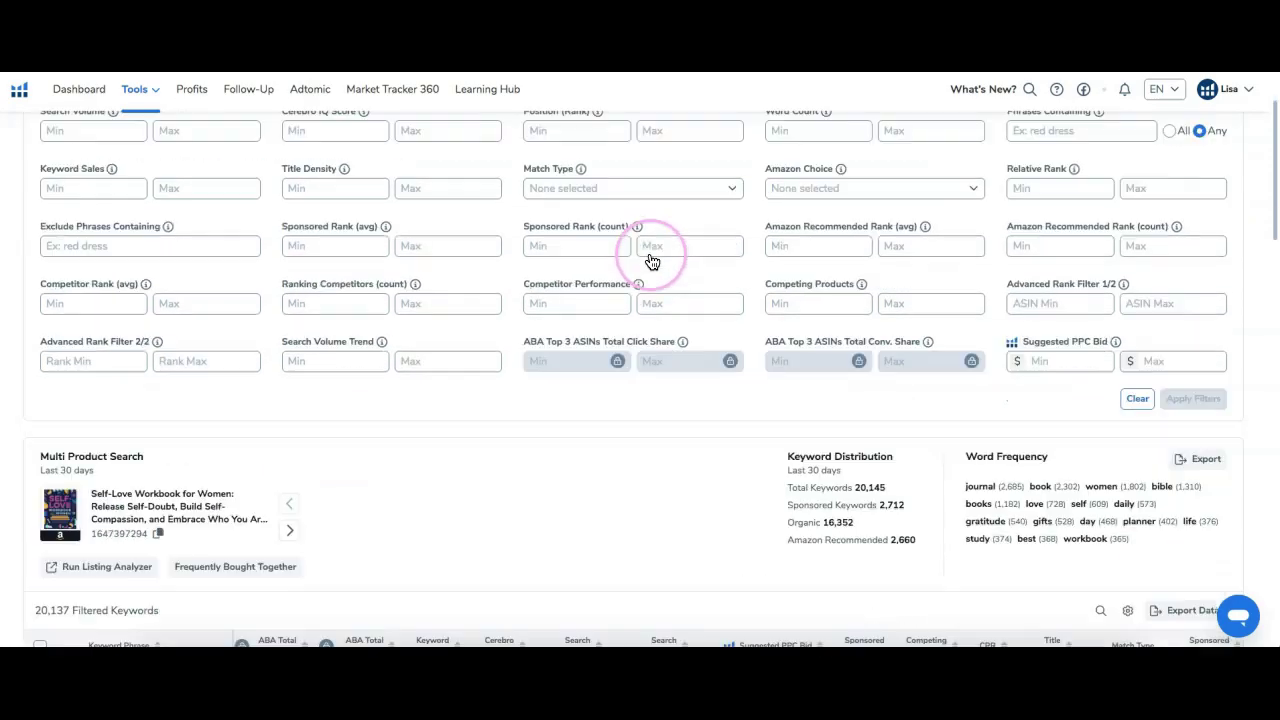
scroll(651, 257, down, 3)
scroll(471, 200, up, 5)
scroll(440, 357, down, 4)
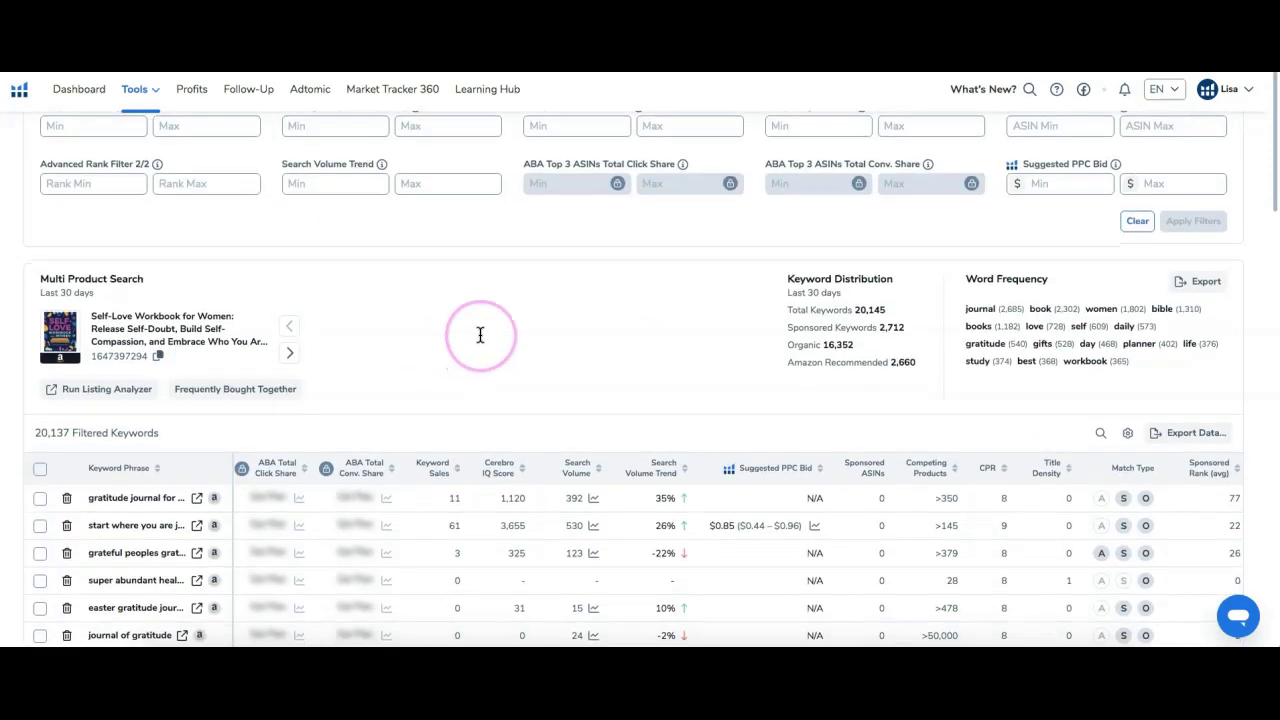
scroll(480, 335, down, 2)
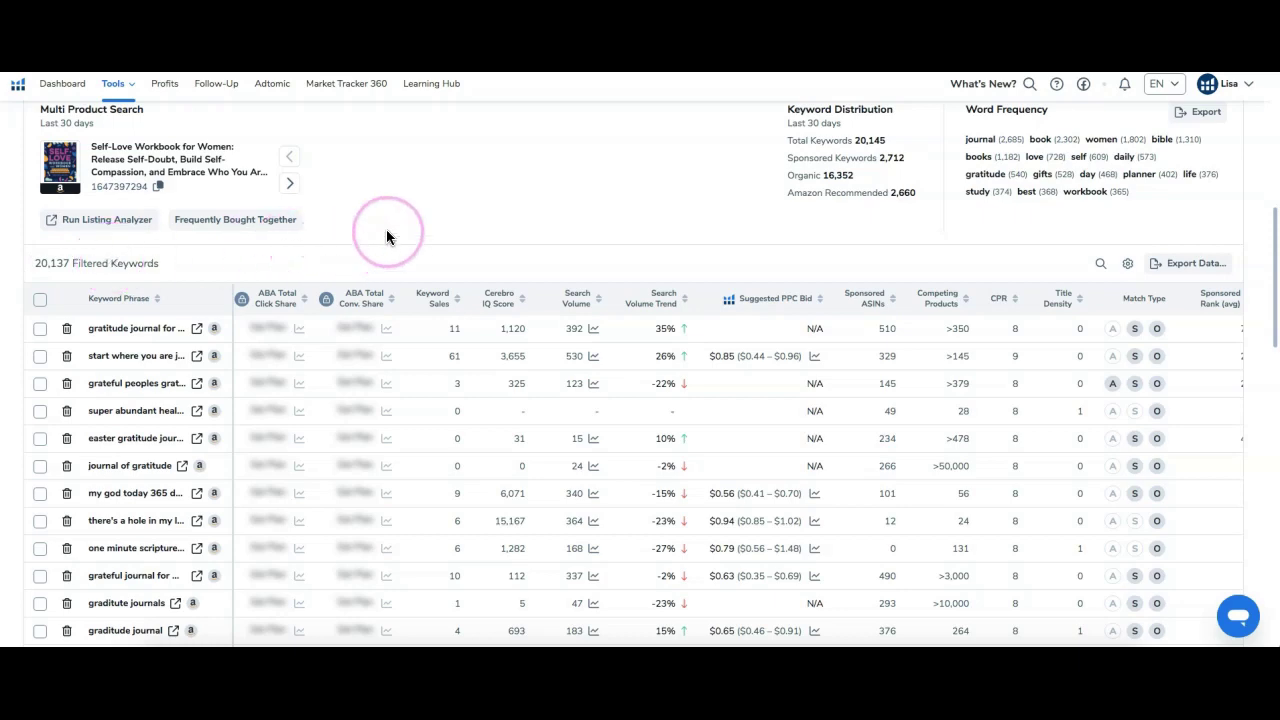
scroll(526, 236, up, 2)
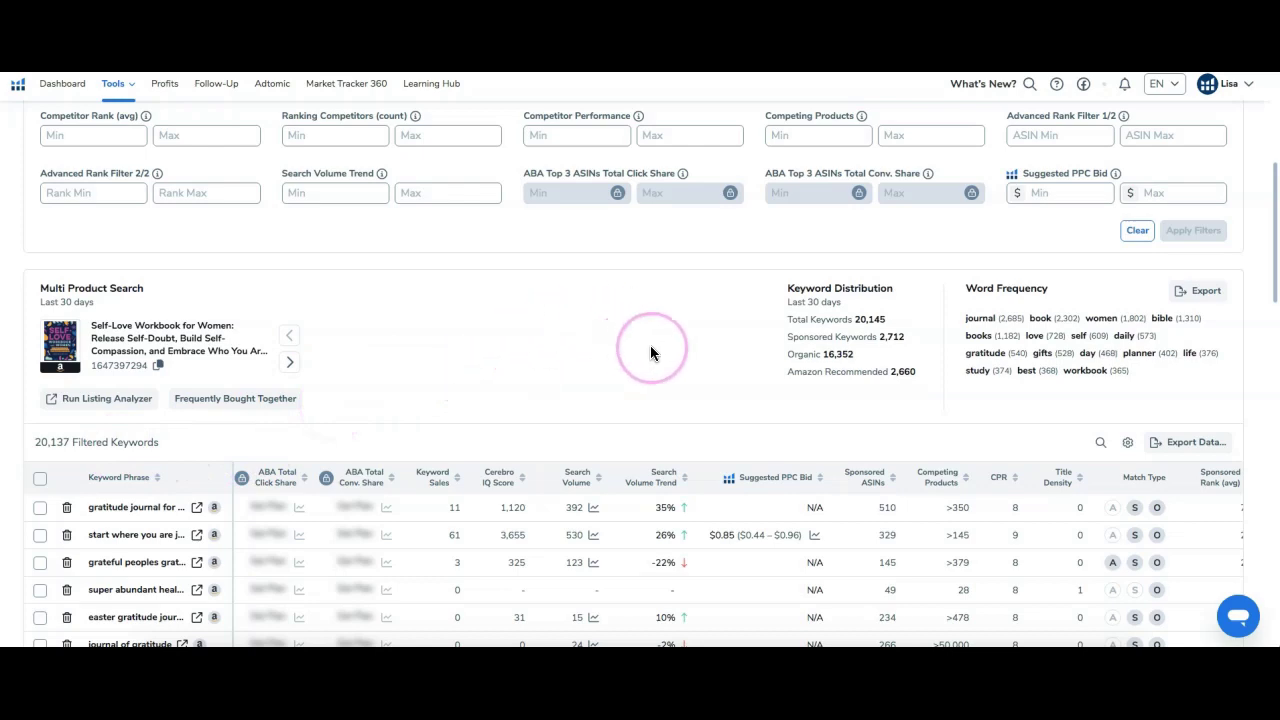
scroll(627, 357, up, 3)
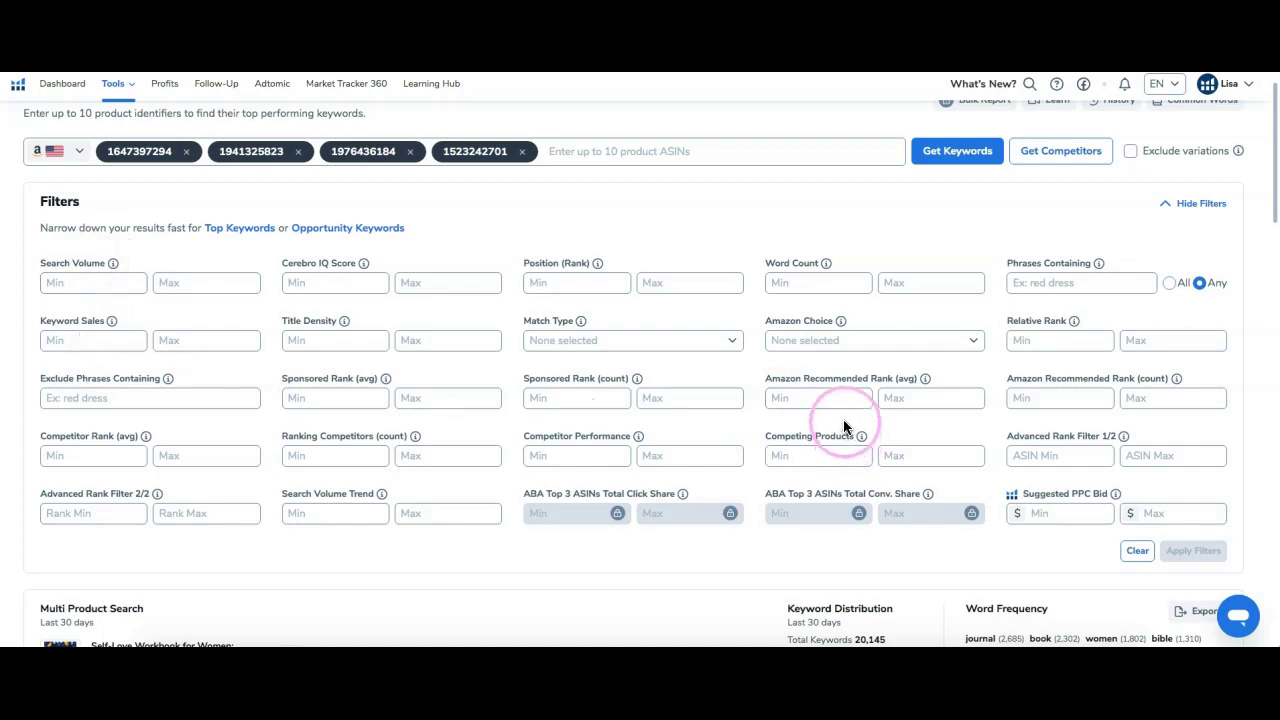
Filter the keywords to a minimum search volume of 500 and a maximum of 1200 competing products
click(92, 283)
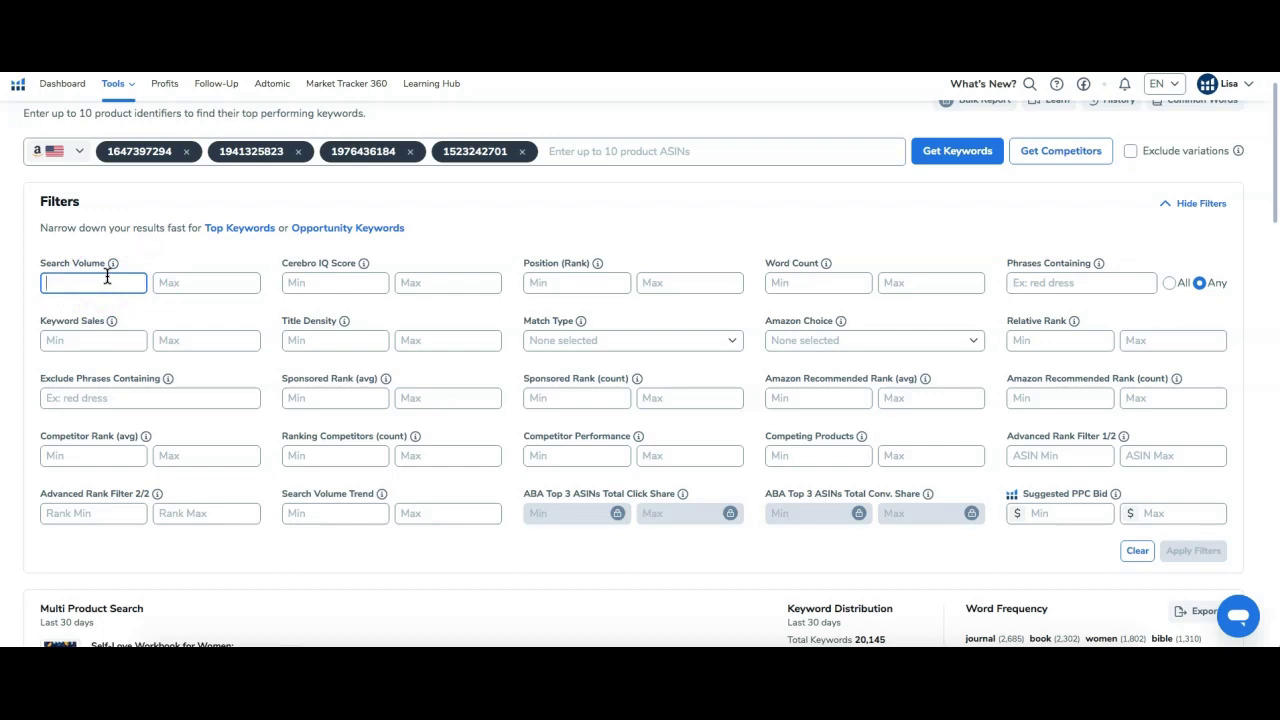
text(500)
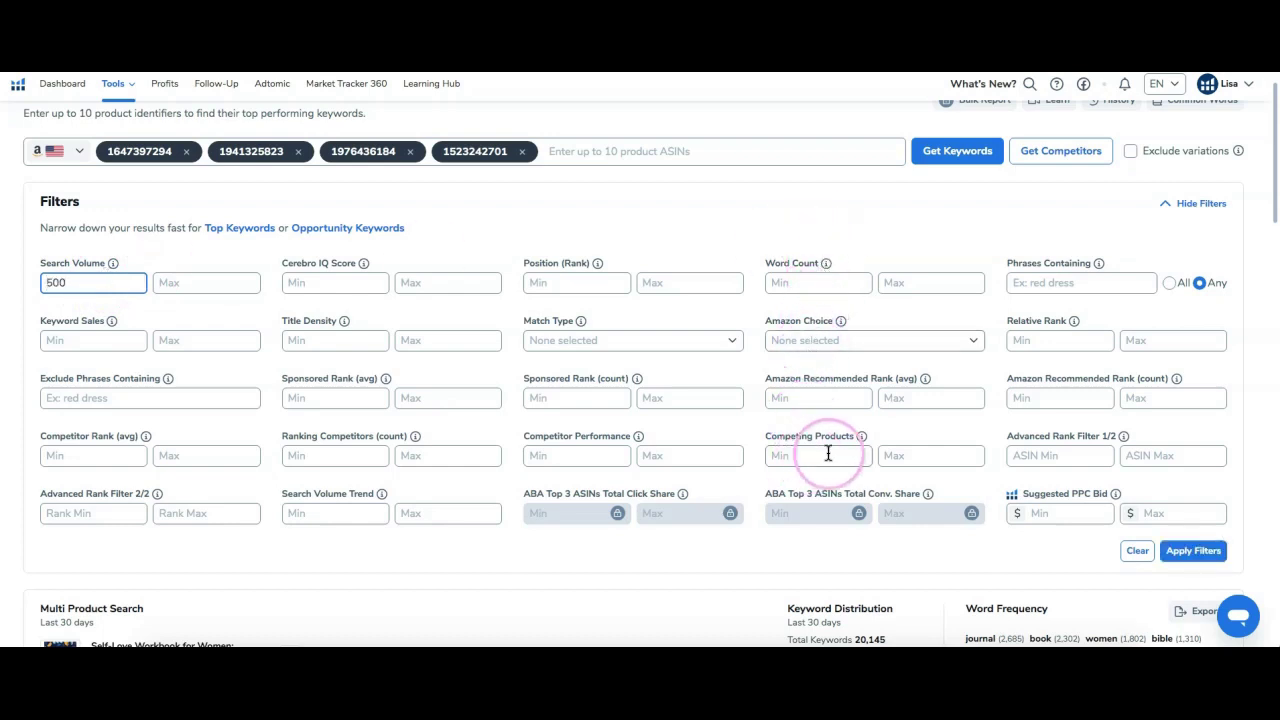
click(909, 453)
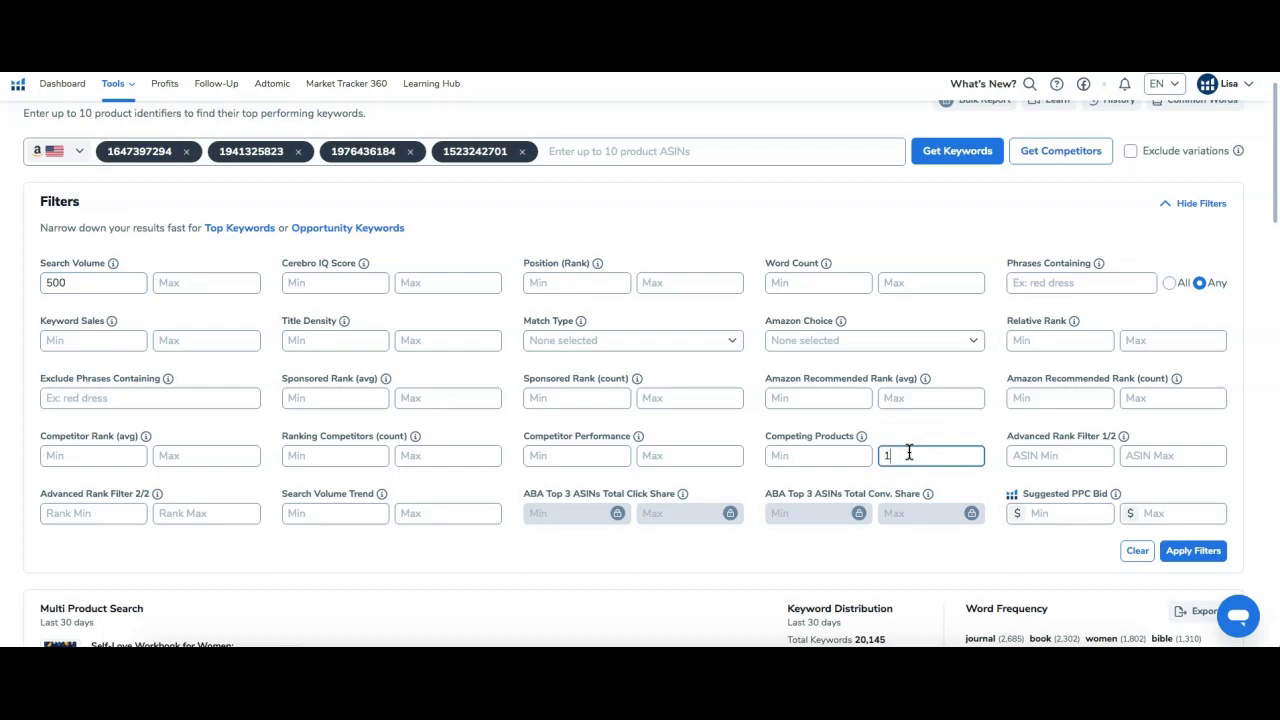
text(1200)
click(1193, 551)
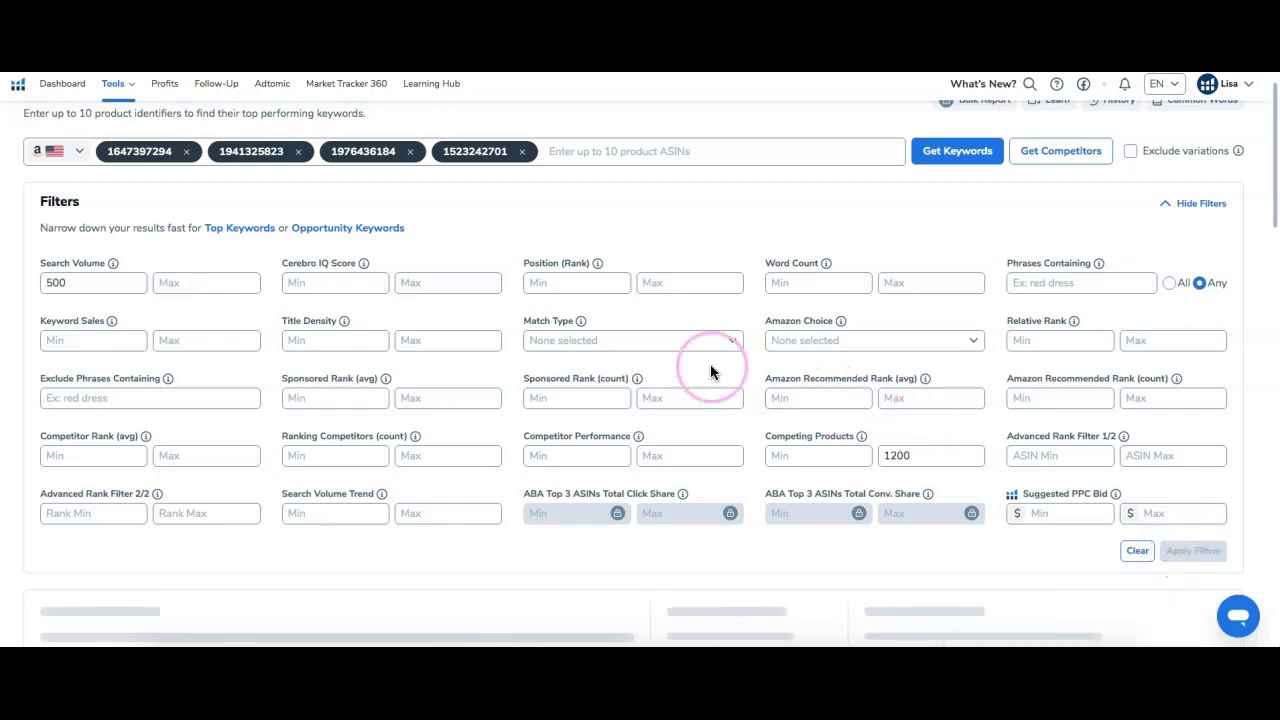
Review the filtered keyword list and compare it with the search volume and competing products filters
scroll(645, 313, down, 3)
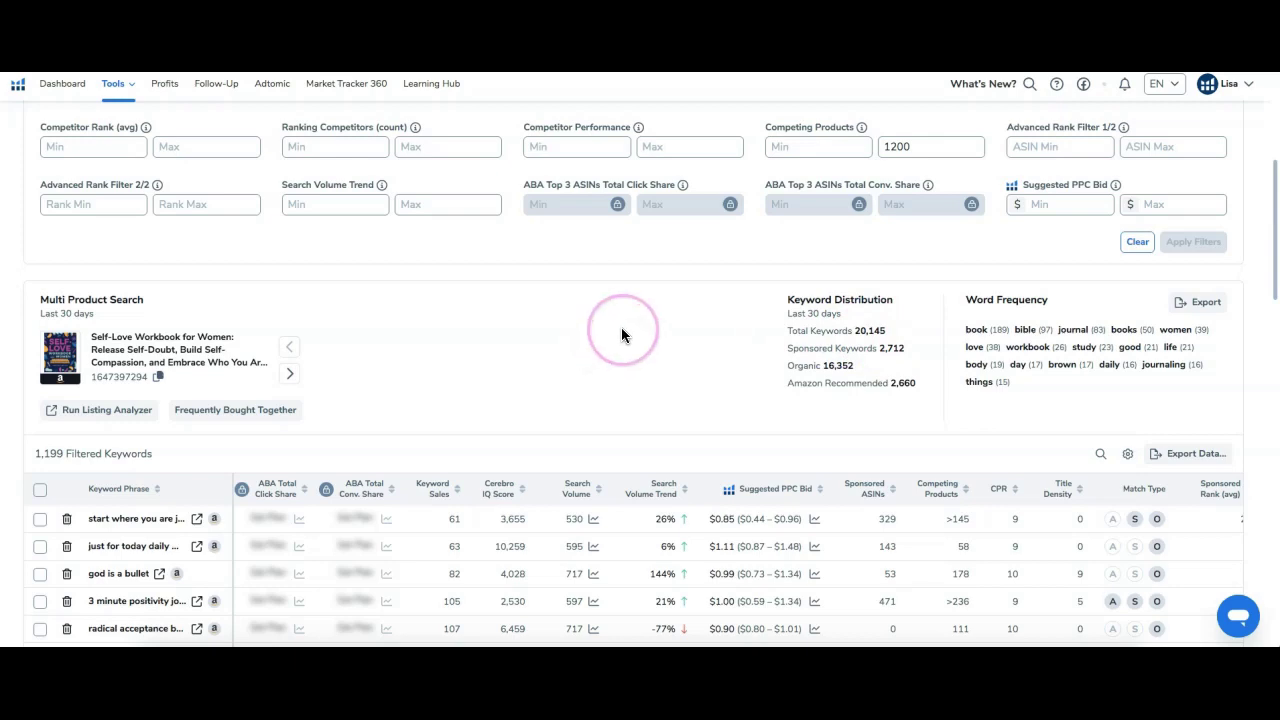
scroll(542, 345, down, 1)
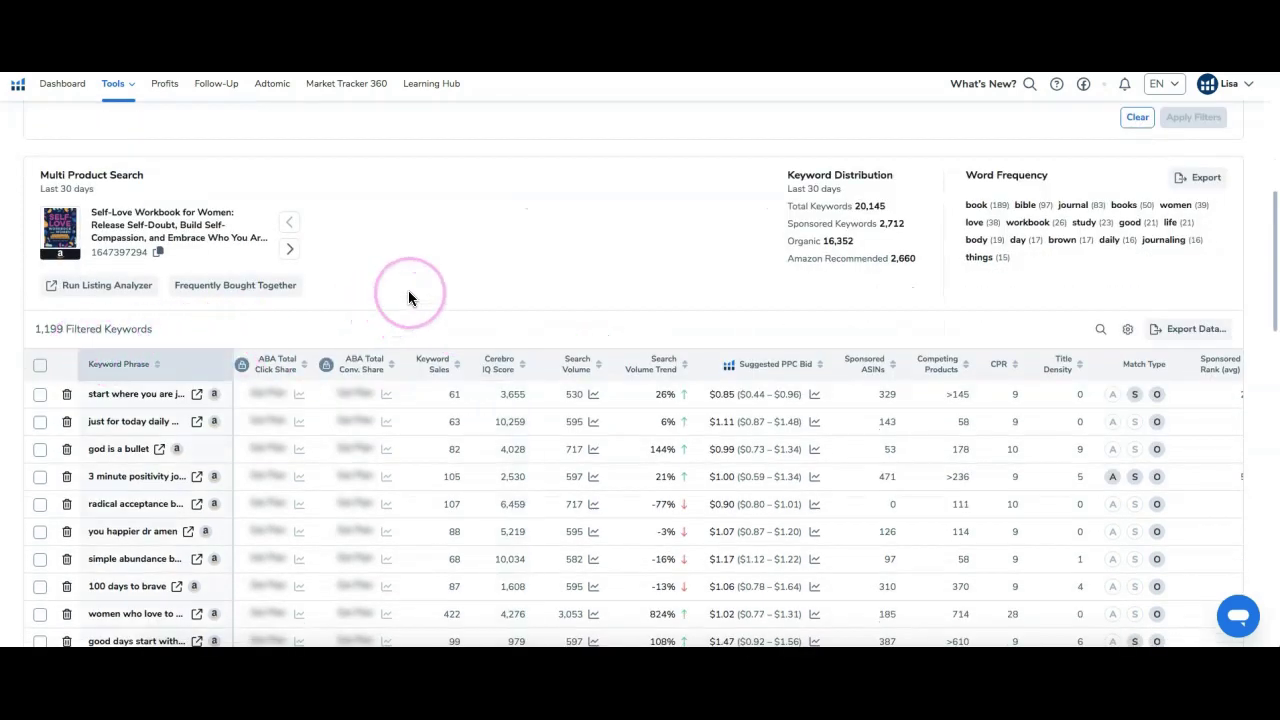
scroll(529, 294, down, 1)
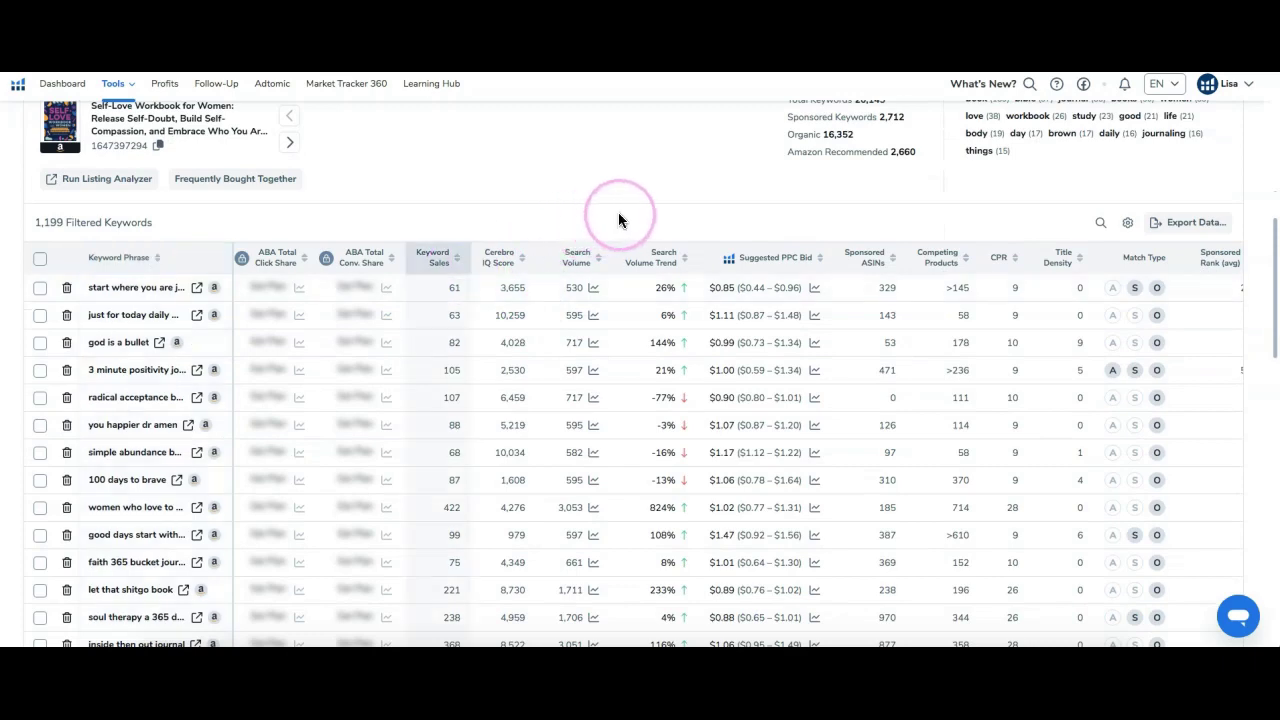
scroll(681, 208, up, 3)
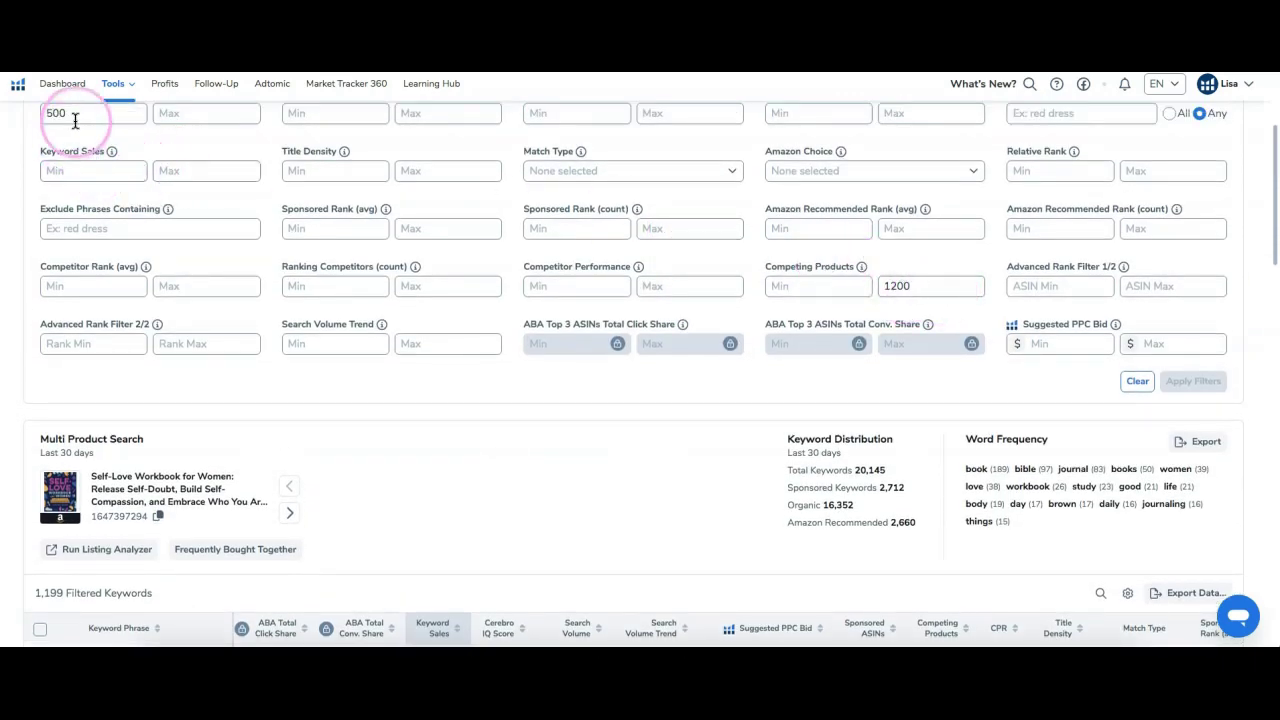
scroll(73, 117, up, 1)
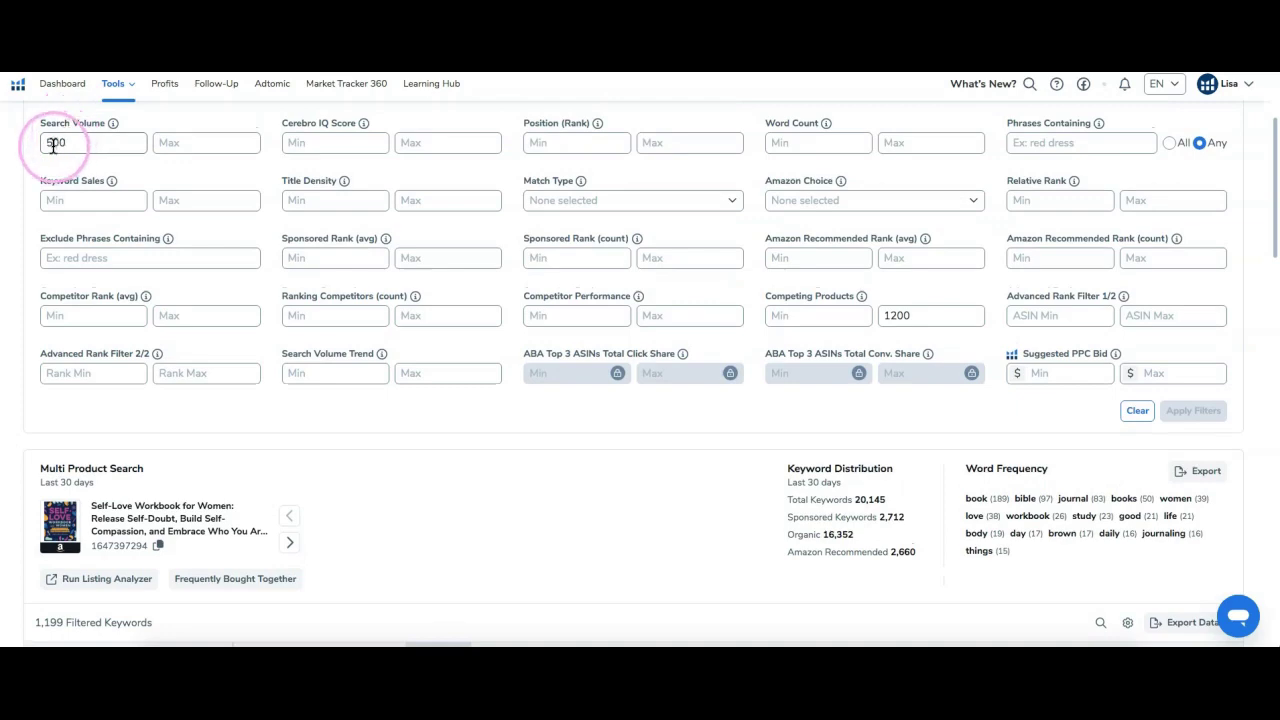
Sort the filtered keyword table by Cerebro IQ Score from highest to lowest
click(52, 143)
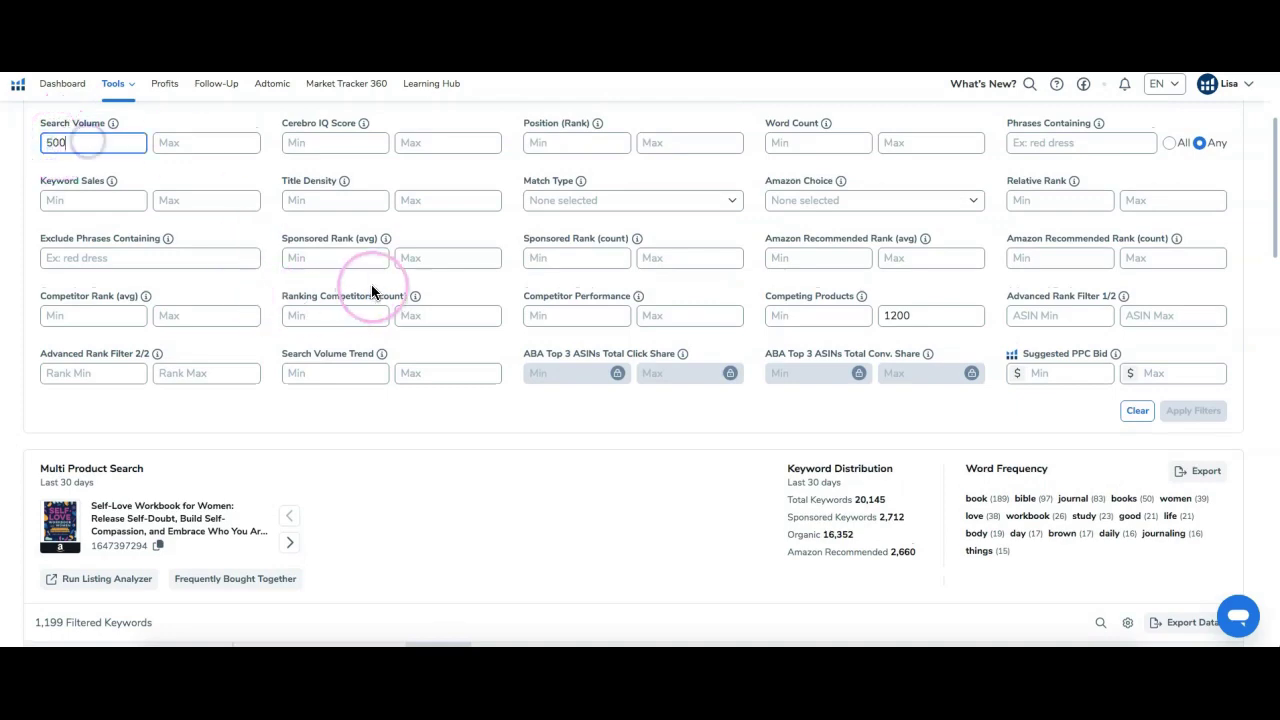
scroll(371, 291, down, 4)
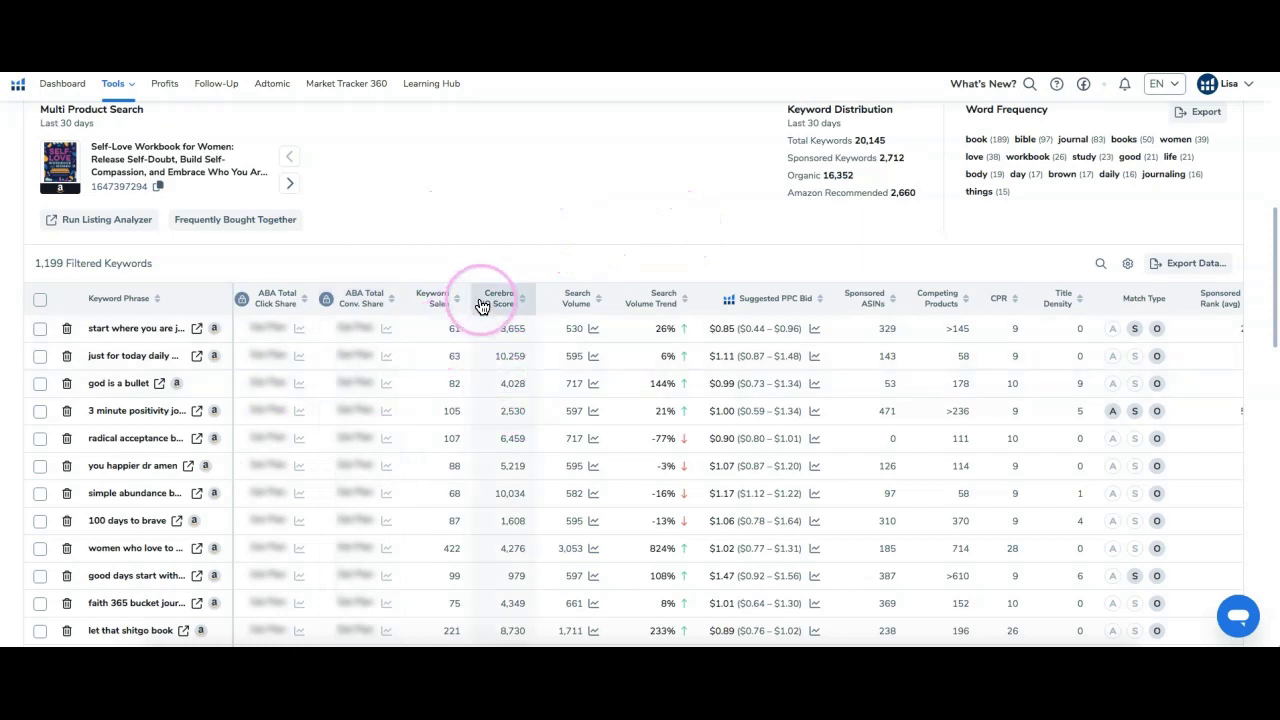
mouse_move(476, 308)
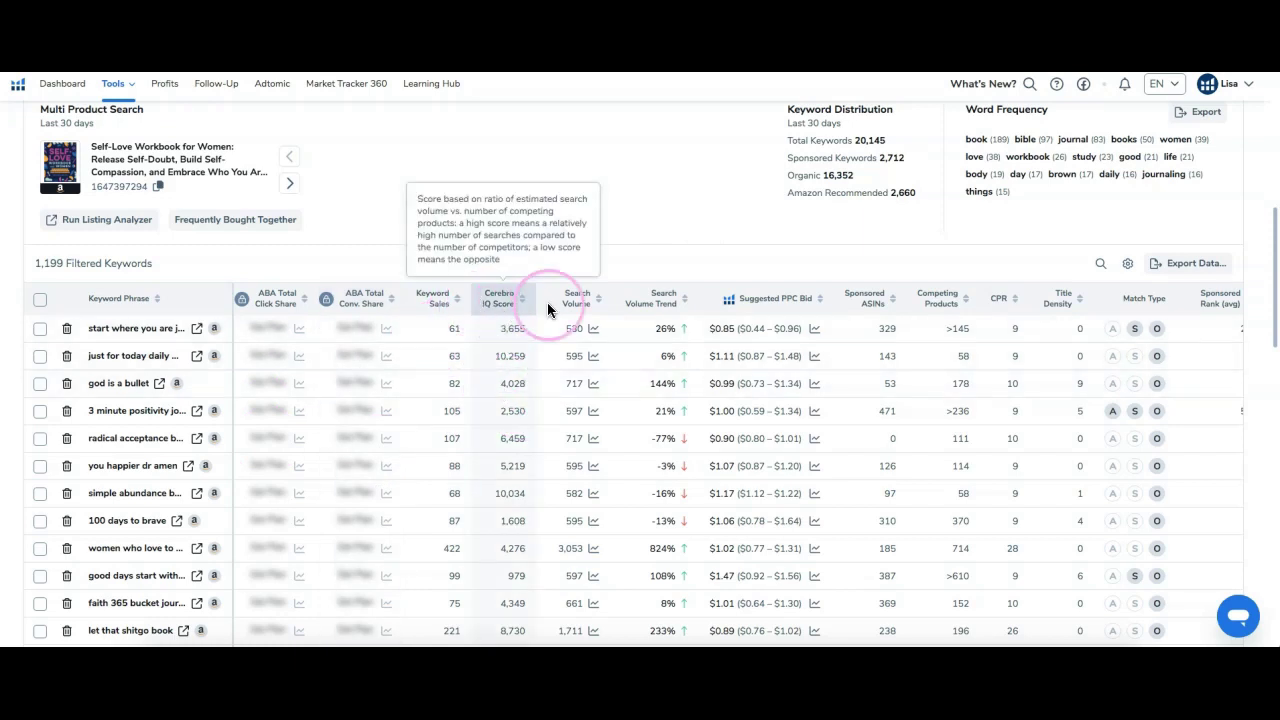
click(524, 300)
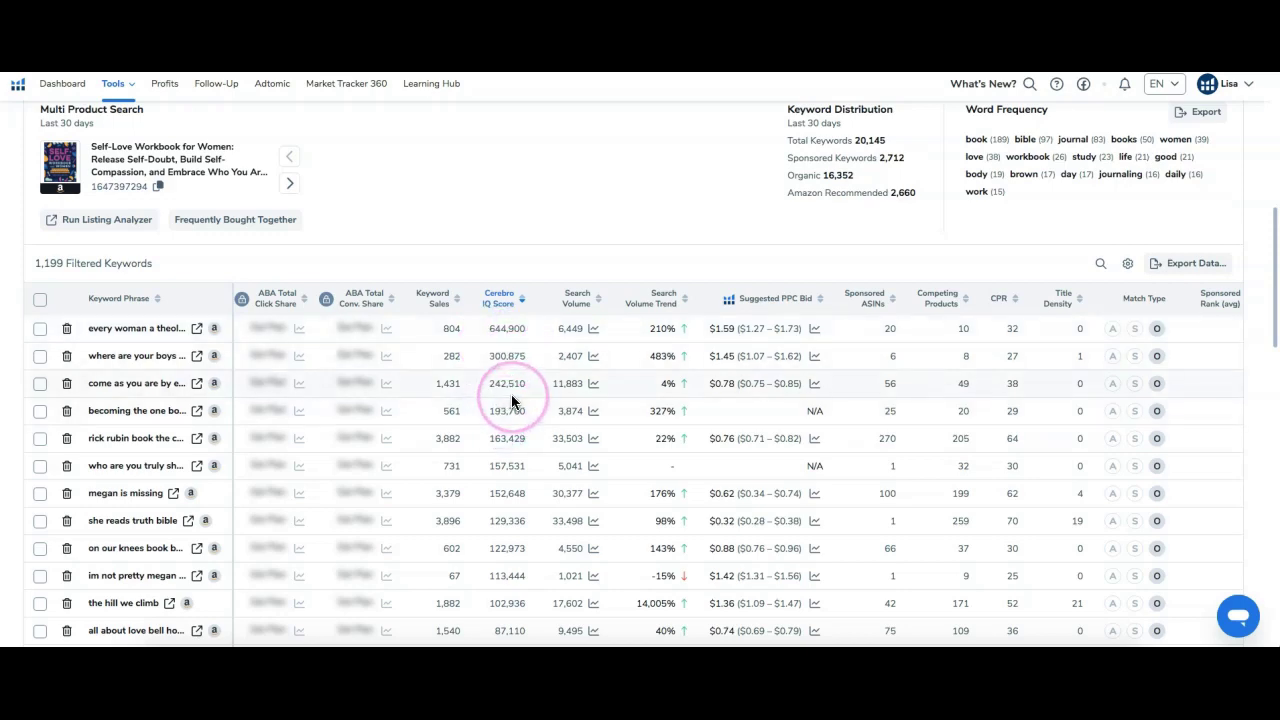
Shift the sorted table to its further metric columns and widen the Keyword Phrase column to show more of each phrase
scroll(511, 394, down, 5)
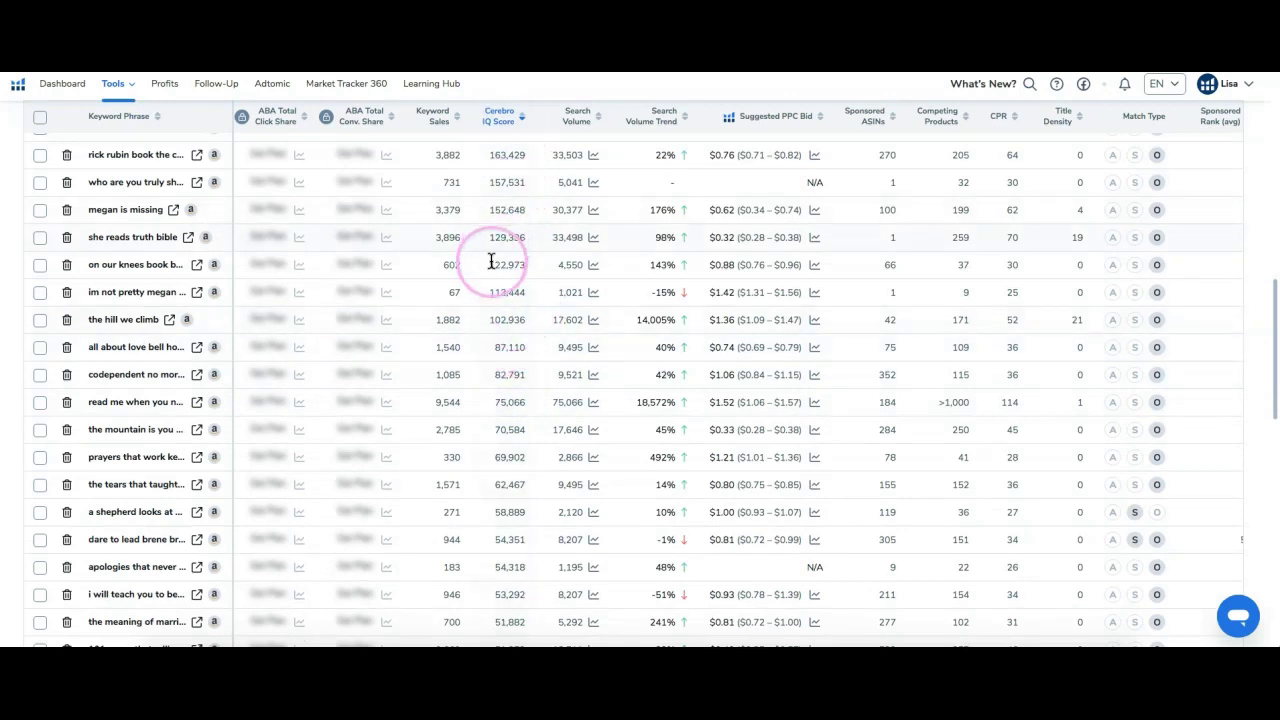
scroll(500, 300, down, 4)
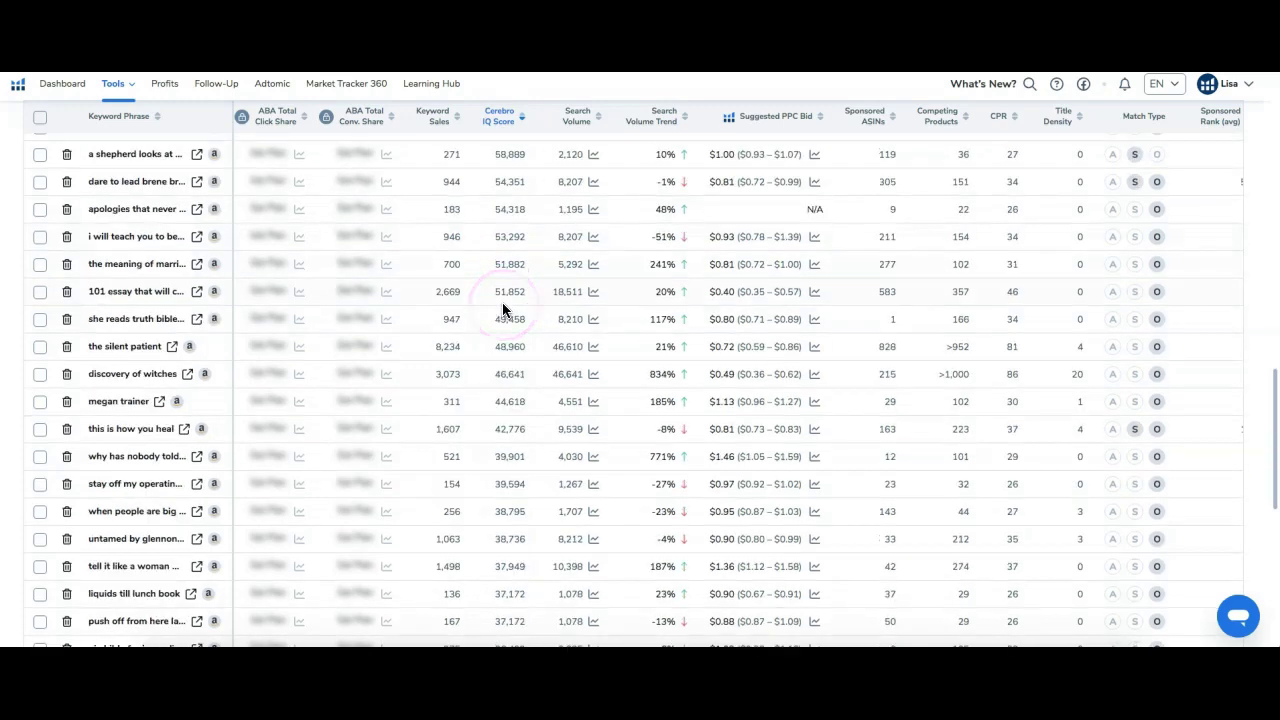
scroll(506, 306, down, 1)
scroll(506, 306, down, 6)
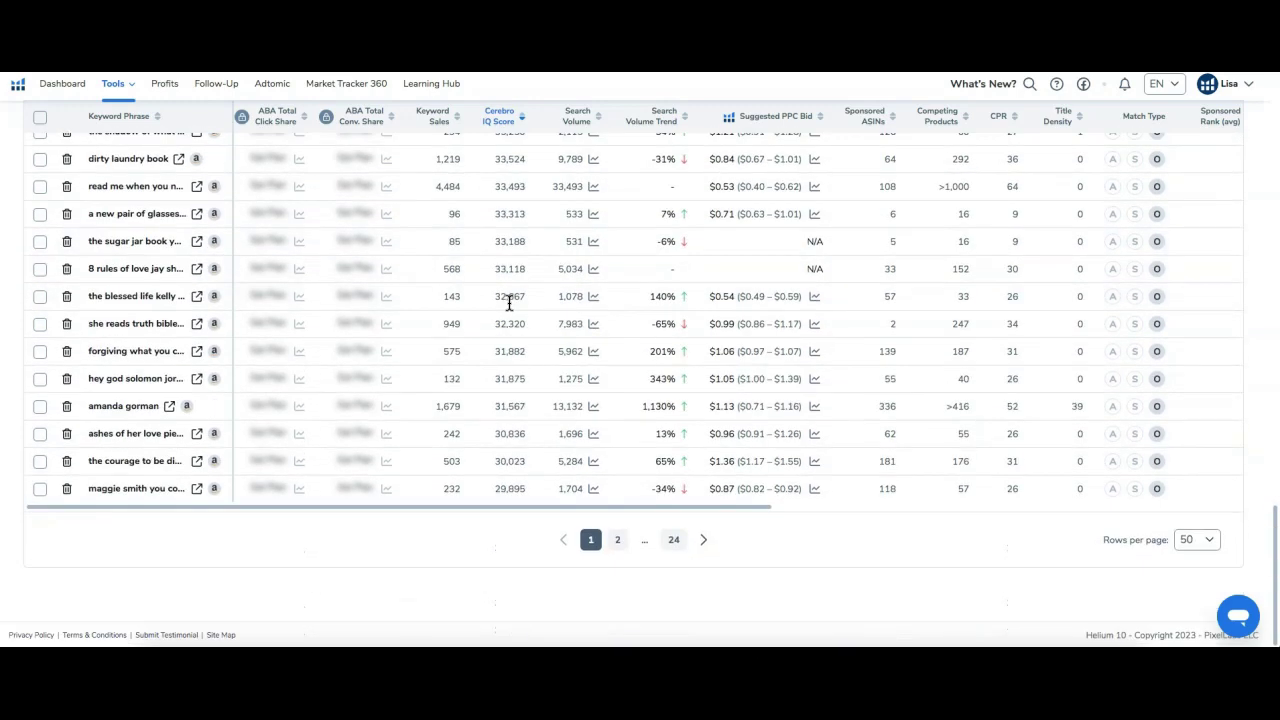
drag(625, 508, 735, 512)
scroll(597, 340, up, 15)
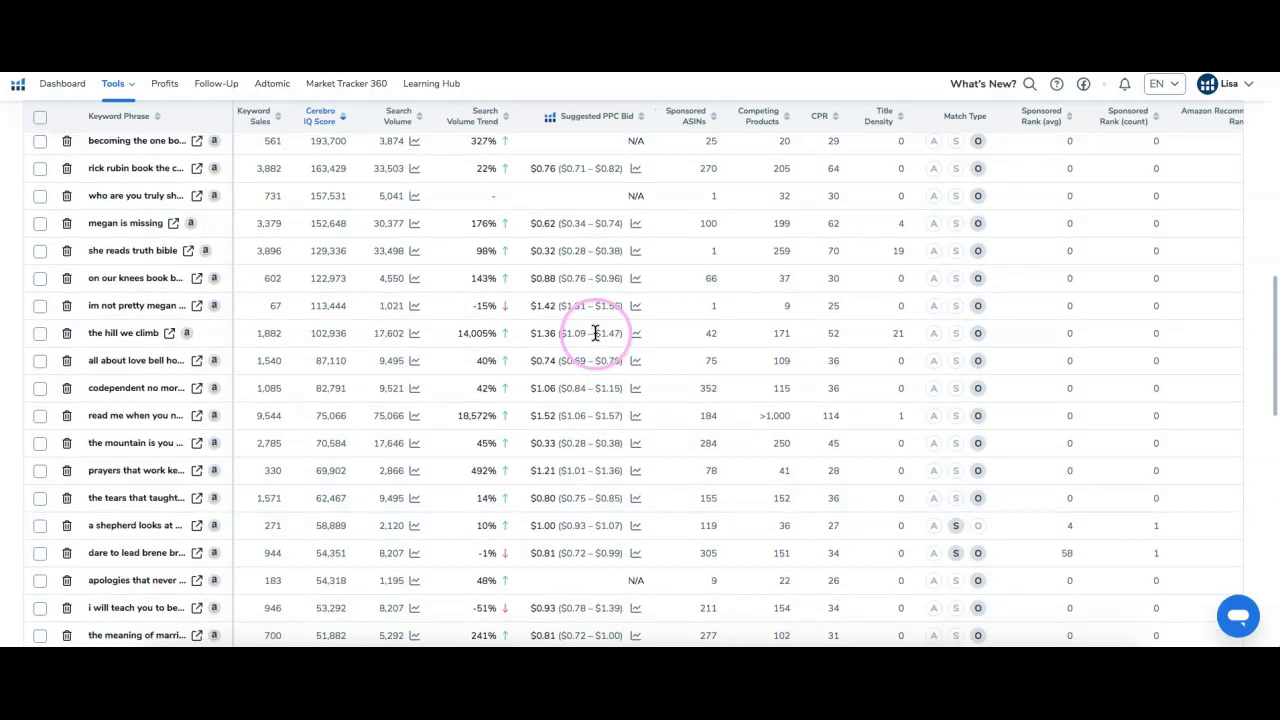
mouse_move(255, 190)
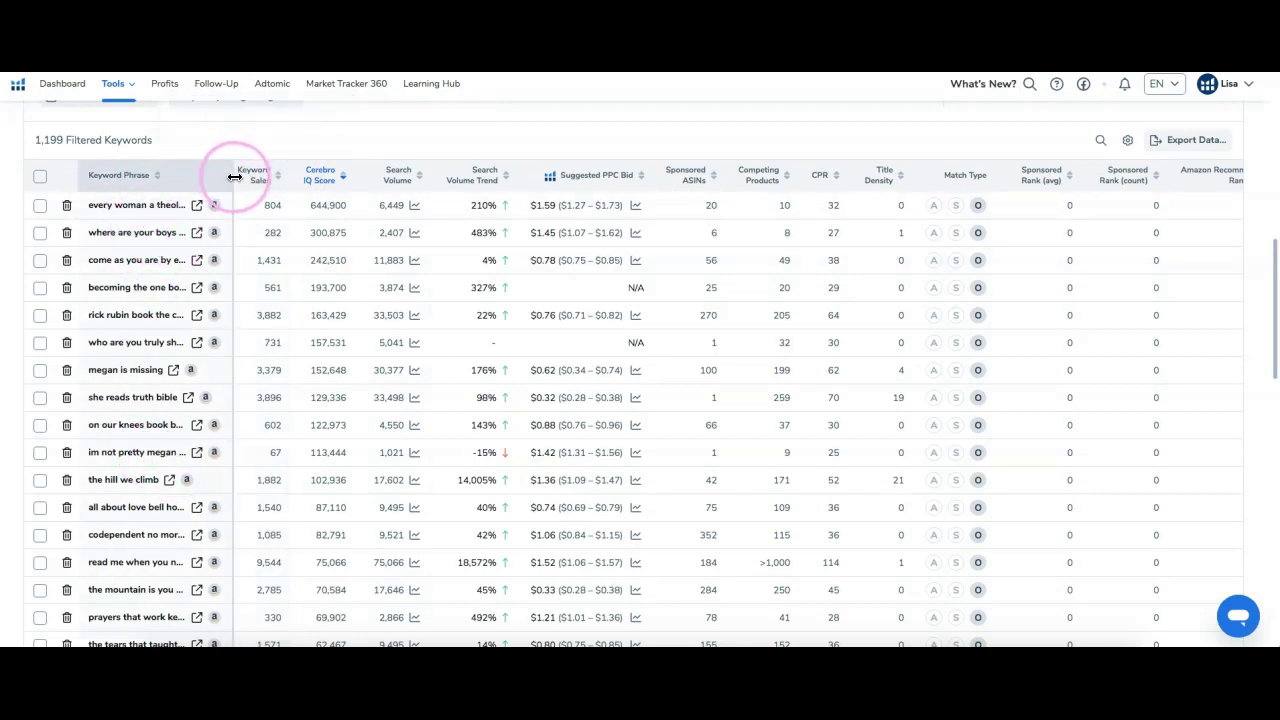
drag(233, 177, 305, 176)
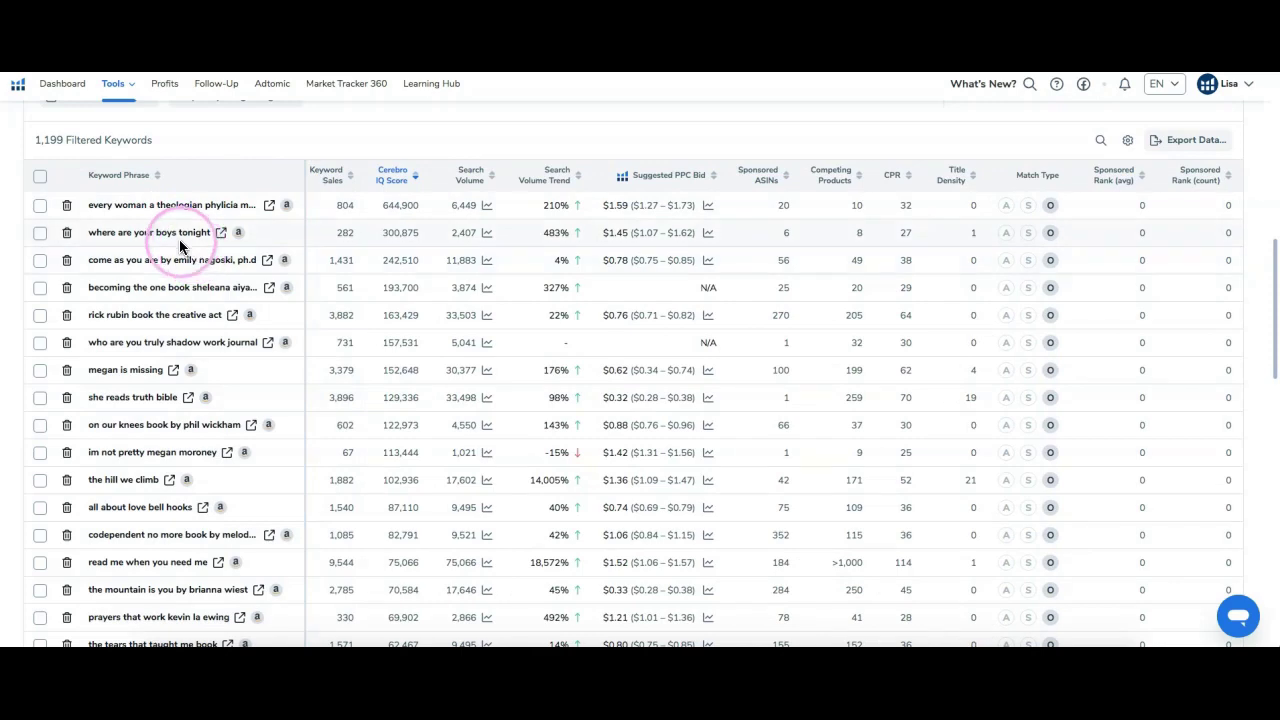
Examine the highest-scoring keyword phrases for relevance to the journal and compare them with the source books and active filters
scroll(179, 239, up, 1)
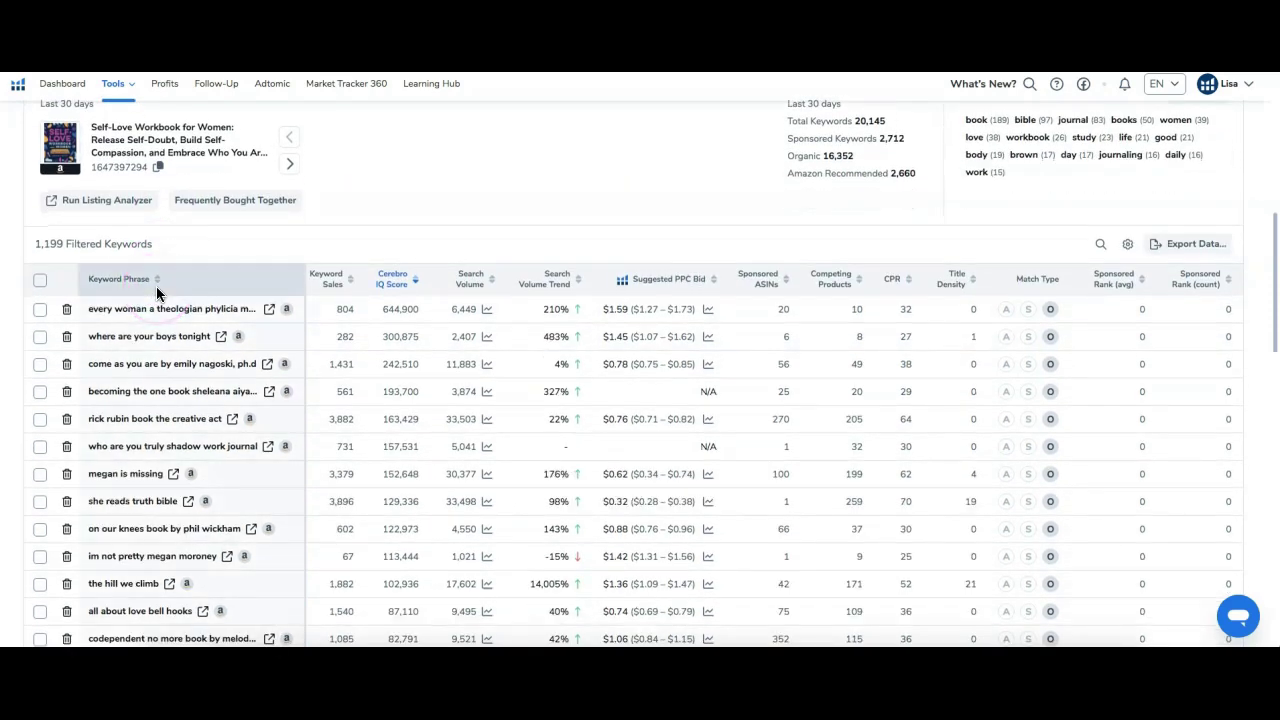
scroll(131, 230, up, 1)
scroll(350, 150, up, 3)
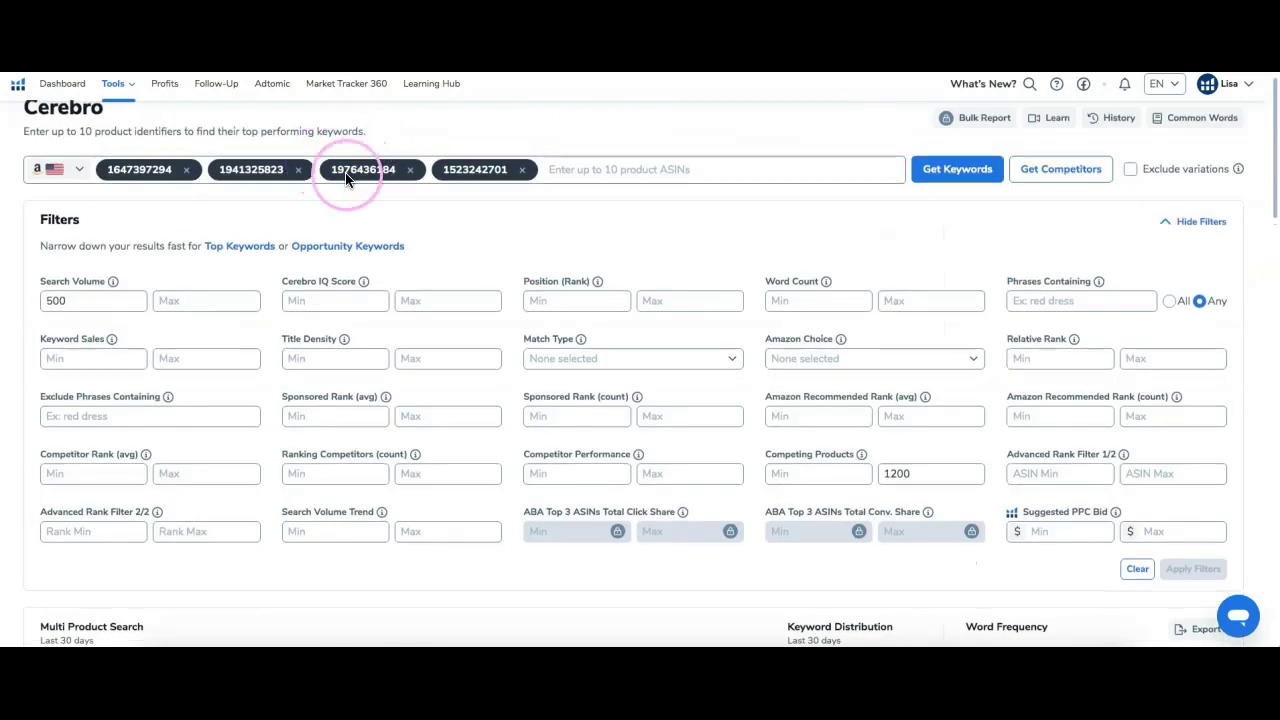
scroll(217, 251, down, 3)
scroll(242, 270, down, 3)
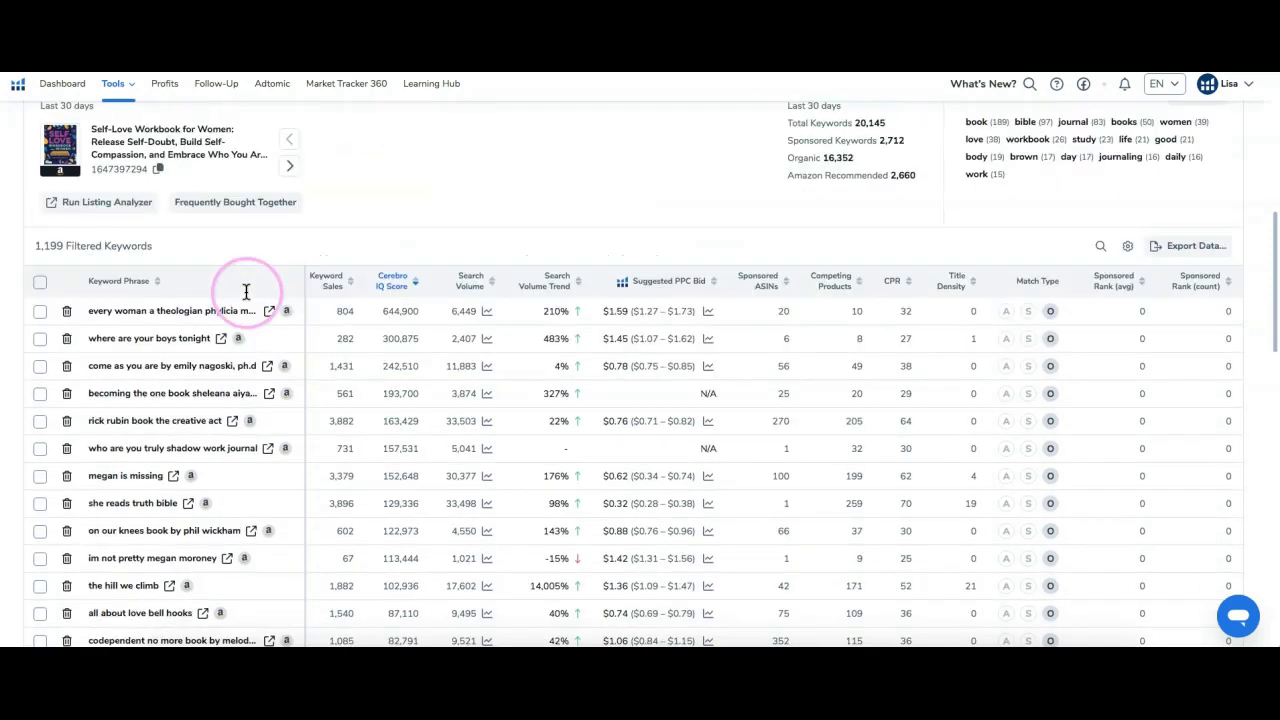
scroll(277, 290, down, 1)
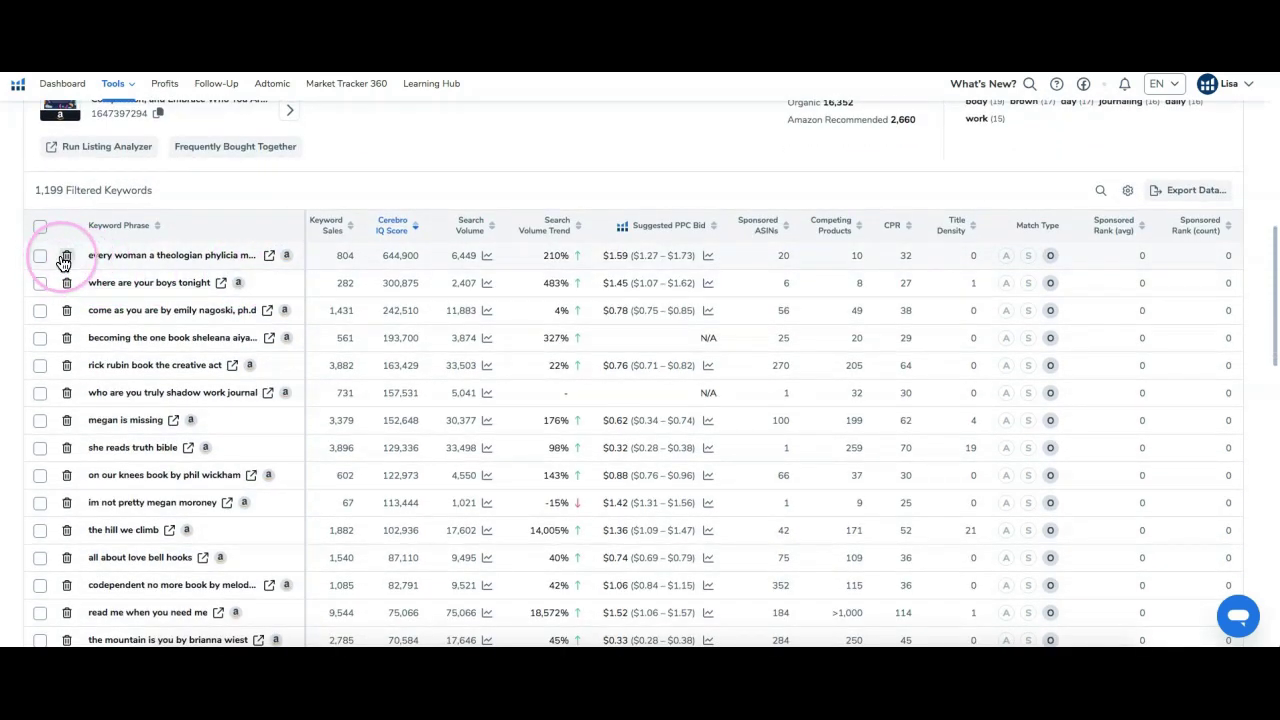
scroll(65, 260, down, 3)
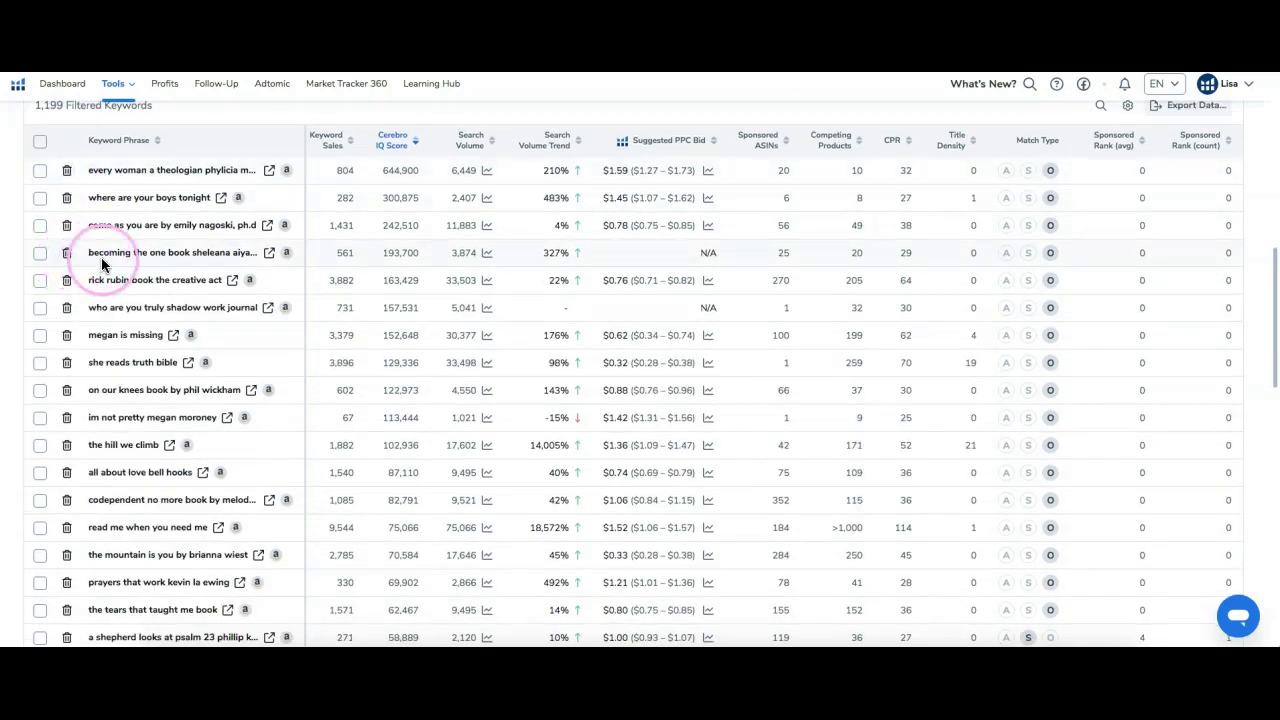
scroll(88, 285, down, 3)
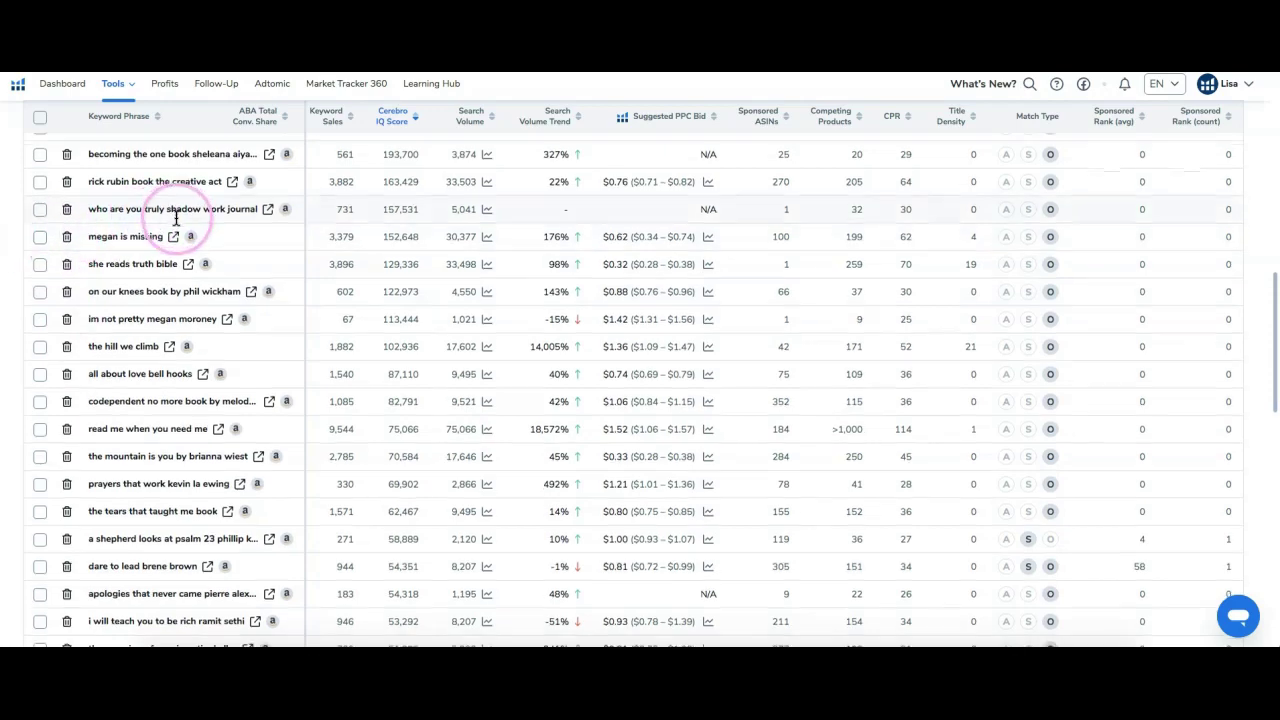
scroll(175, 218, down, 10)
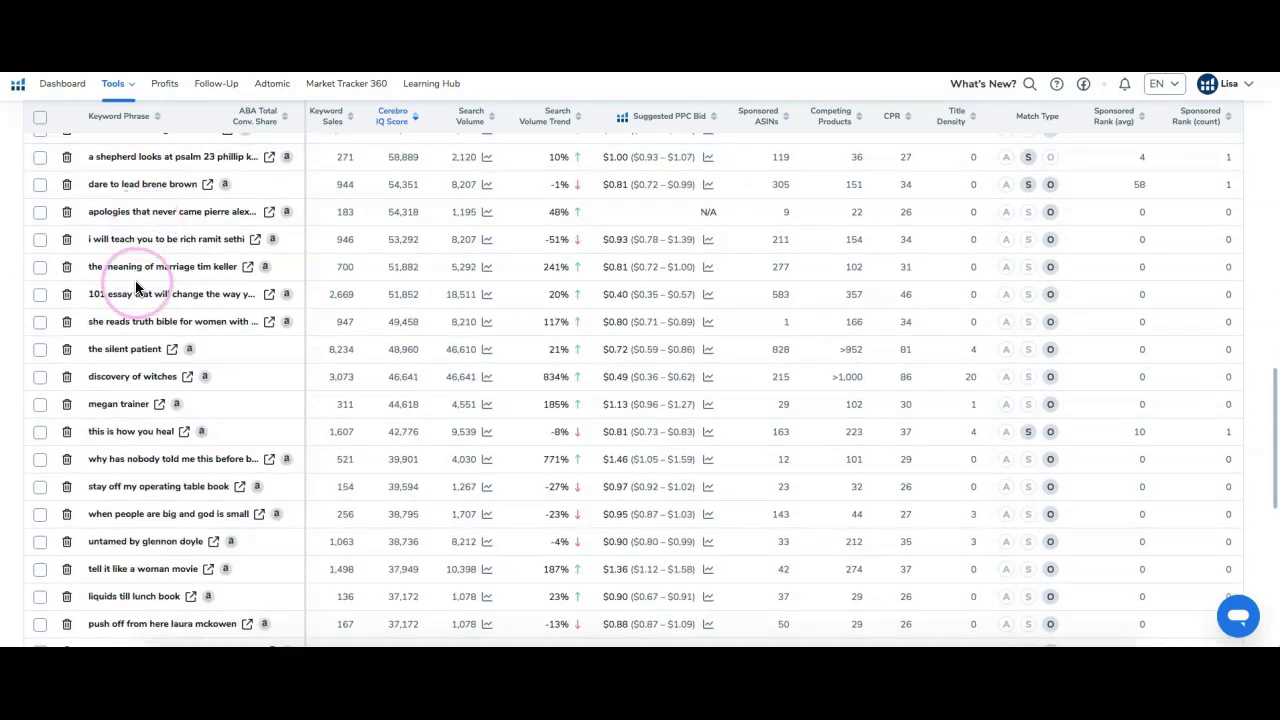
scroll(120, 288, down, 4)
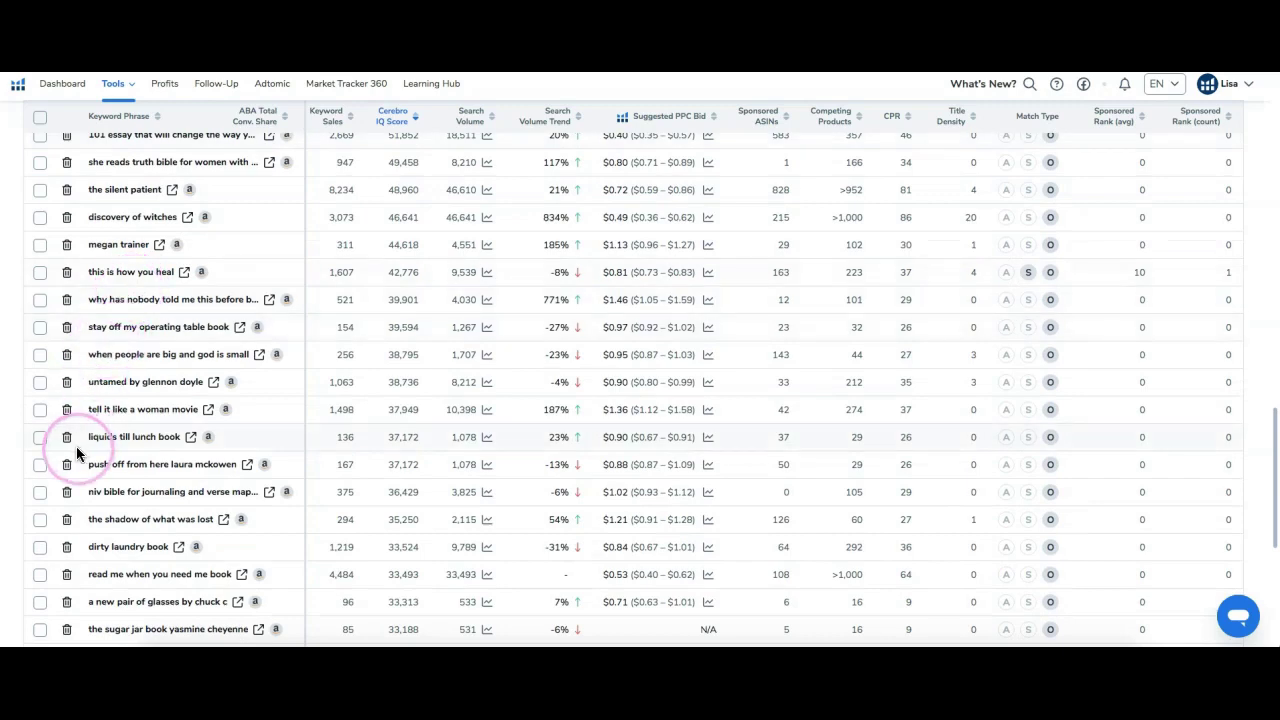
Tighten the keyword filters to a minimum search volume of 700 and a maximum of 1000 competing products, and apply them
scroll(145, 450, up, 15)
scroll(150, 425, up, 10)
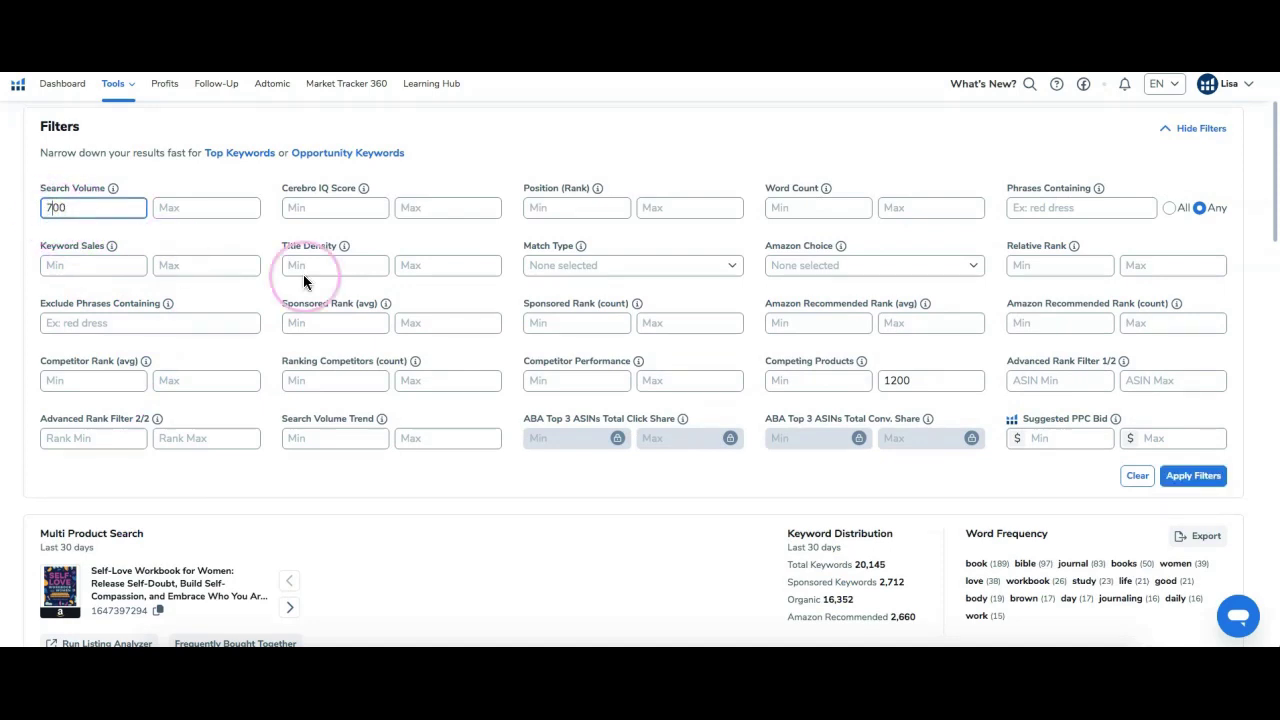
click(897, 381)
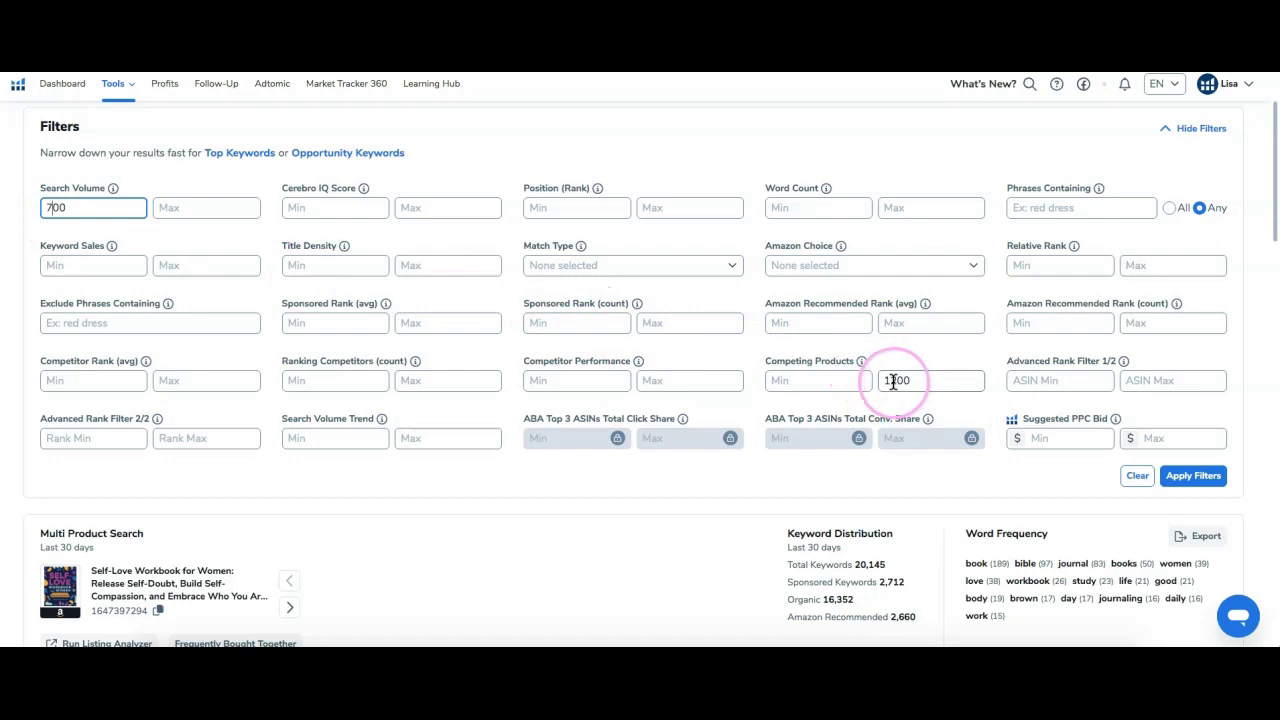
click(877, 381)
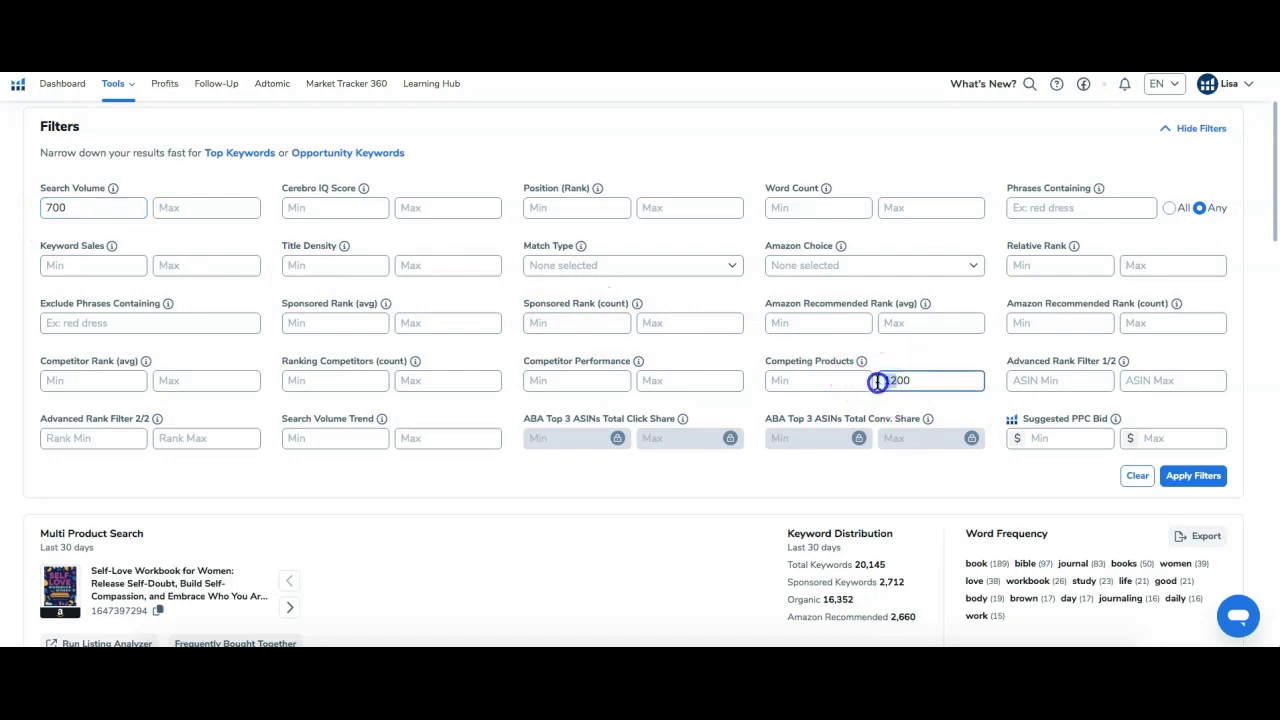
click(1174, 478)
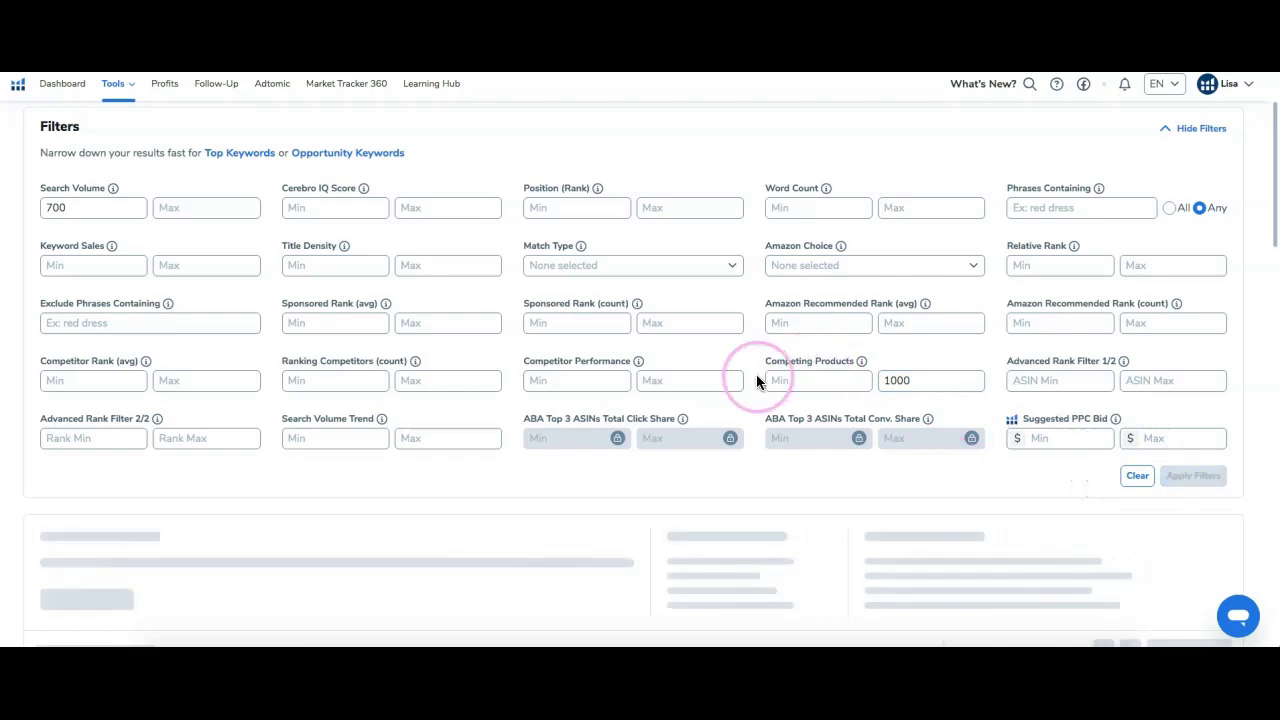
Widen the Keyword Phrase column in the newly filtered results so the longer phrases can be read
scroll(624, 372, down, 3)
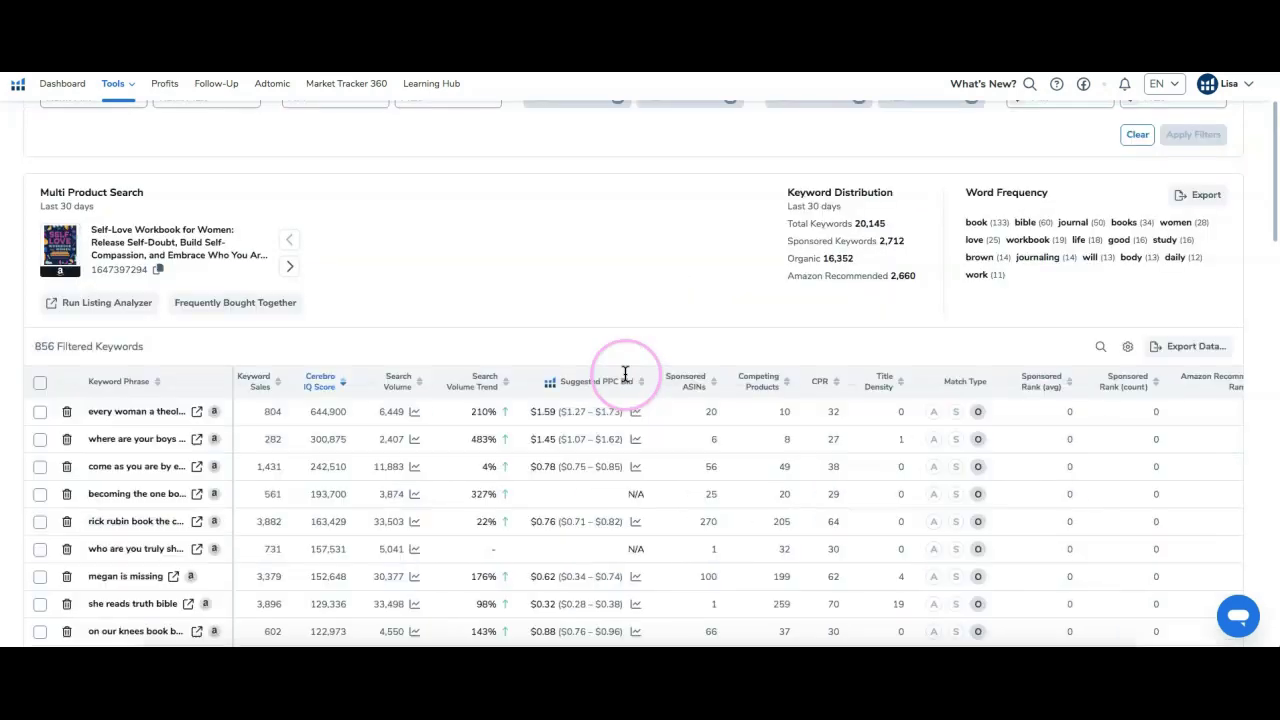
scroll(563, 363, down, 1)
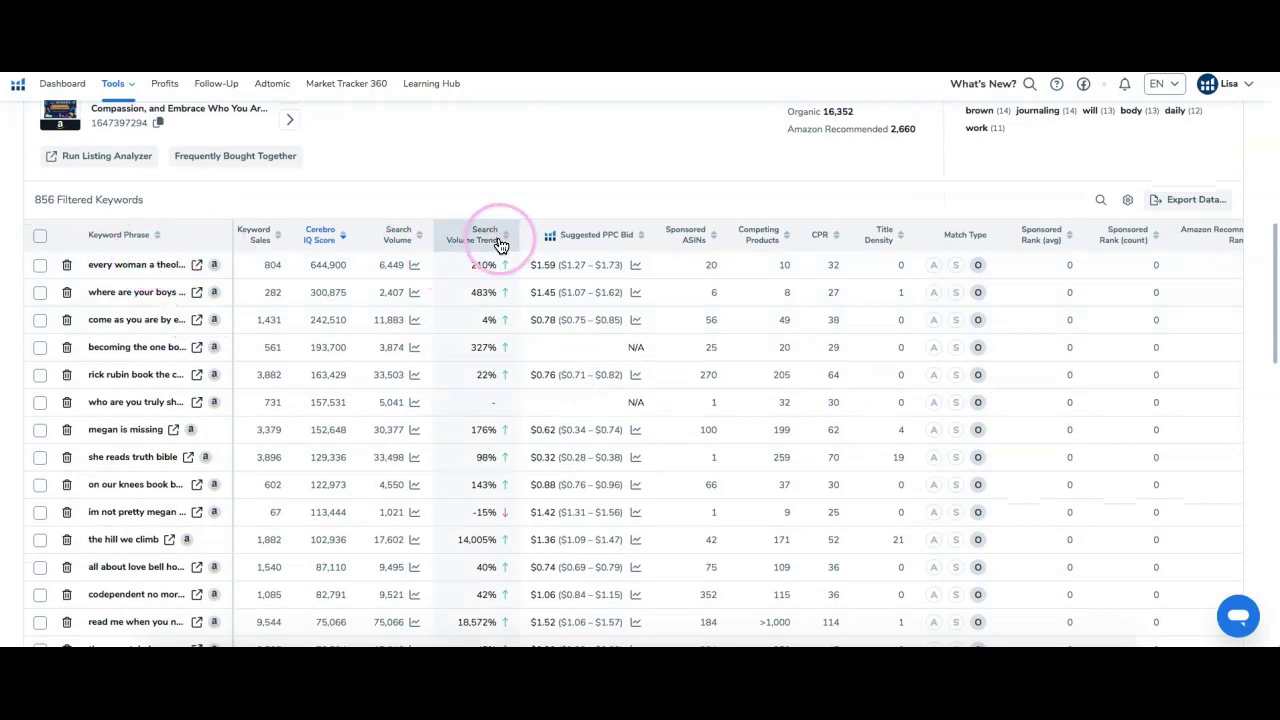
scroll(331, 289, down, 3)
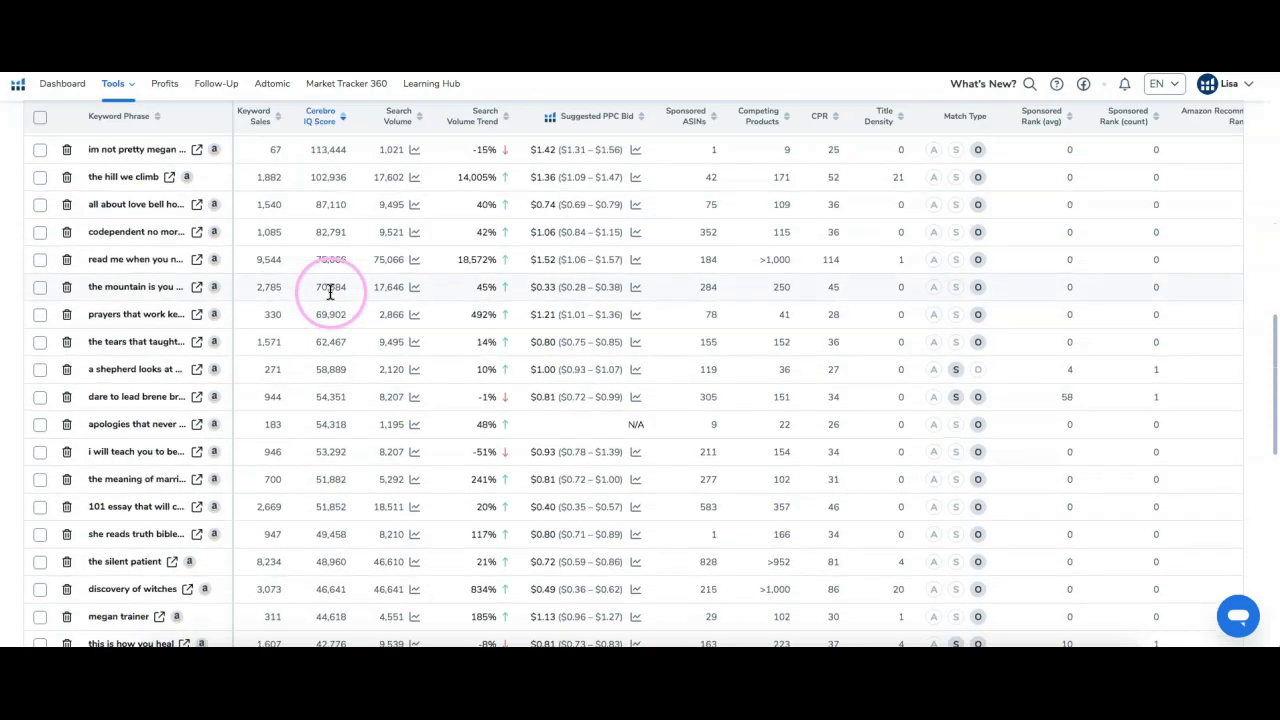
scroll(337, 268, up, 3)
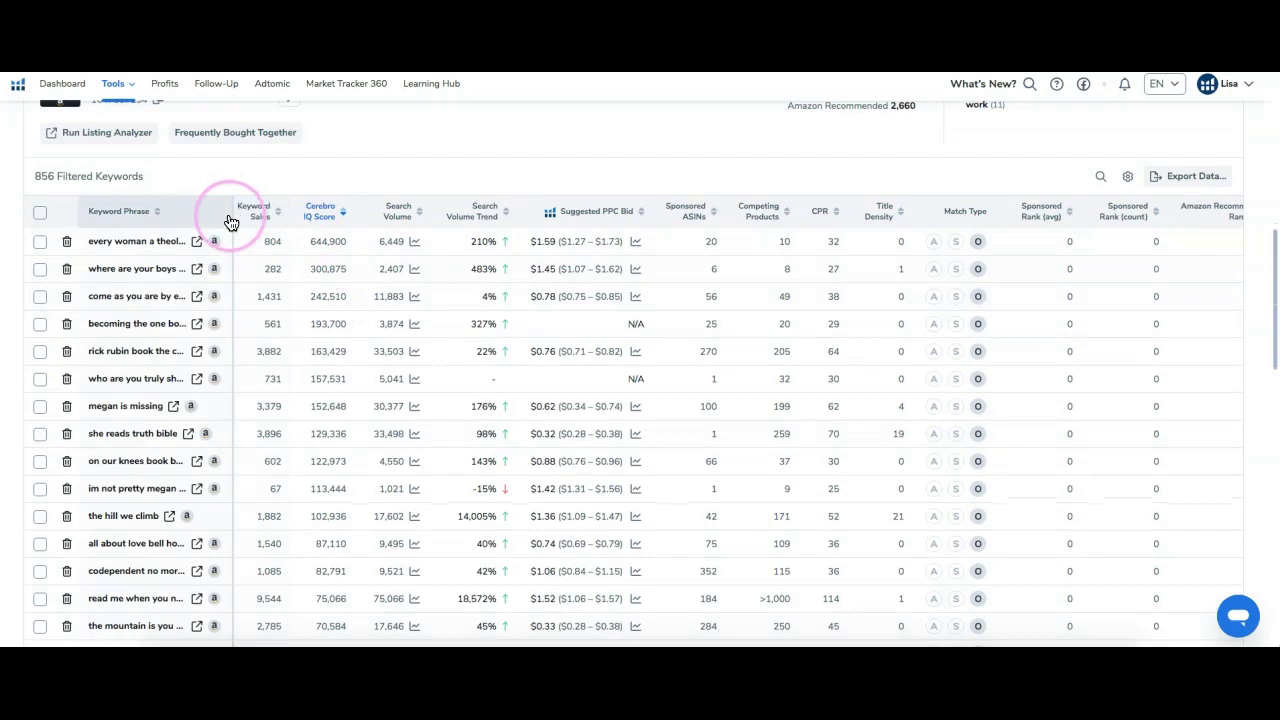
drag(232, 222, 329, 220)
Review the keyword phrases on the first page of the narrowed results for journal-related terms
scroll(171, 270, down, 3)
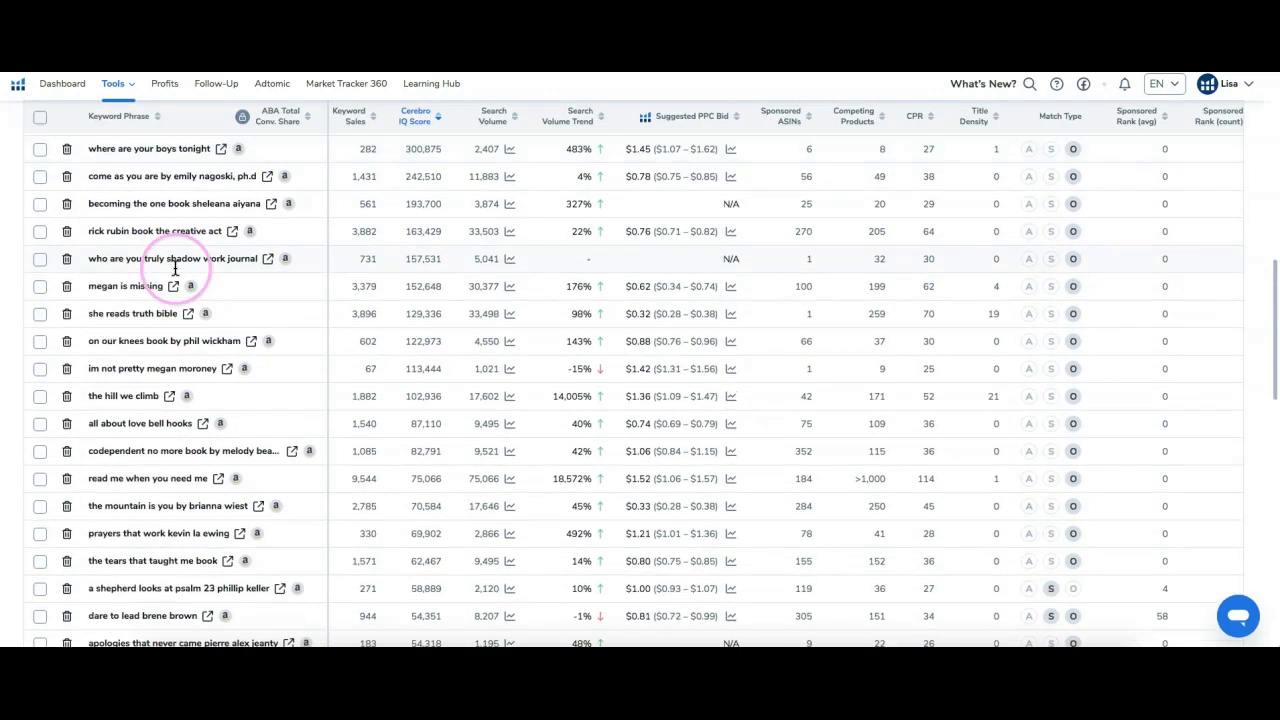
scroll(170, 282, down, 3)
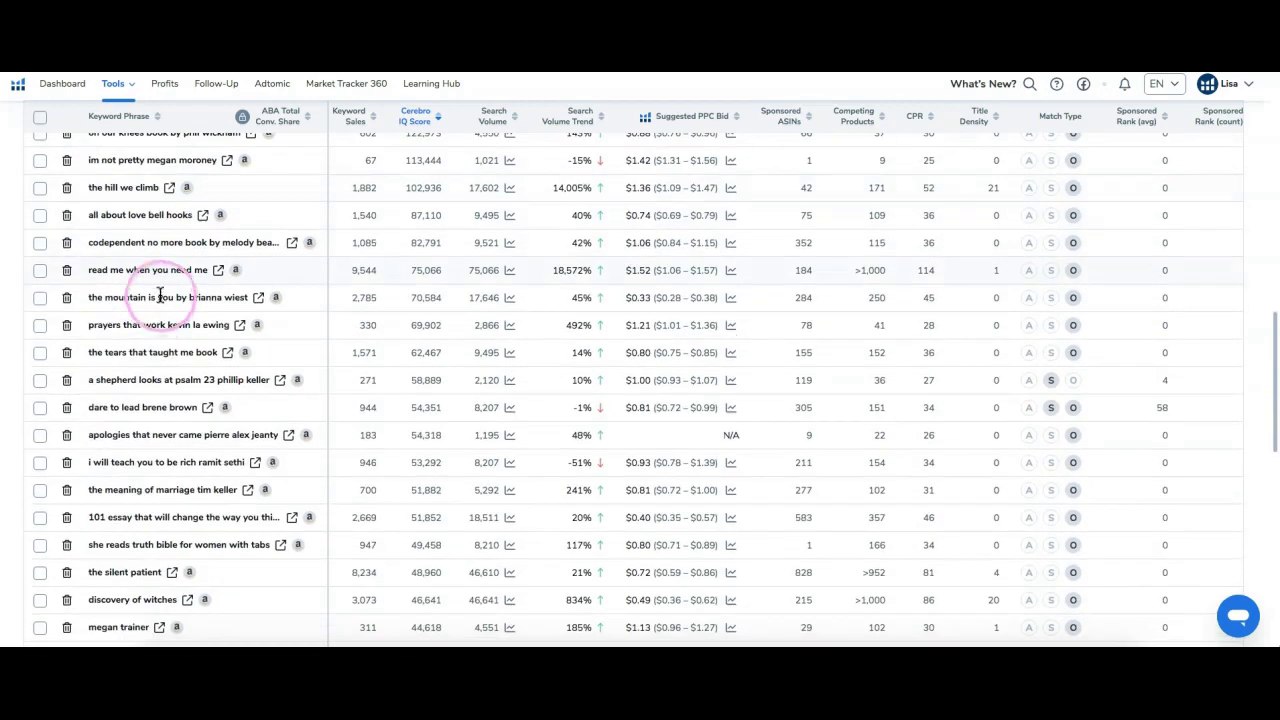
scroll(160, 285, down, 2)
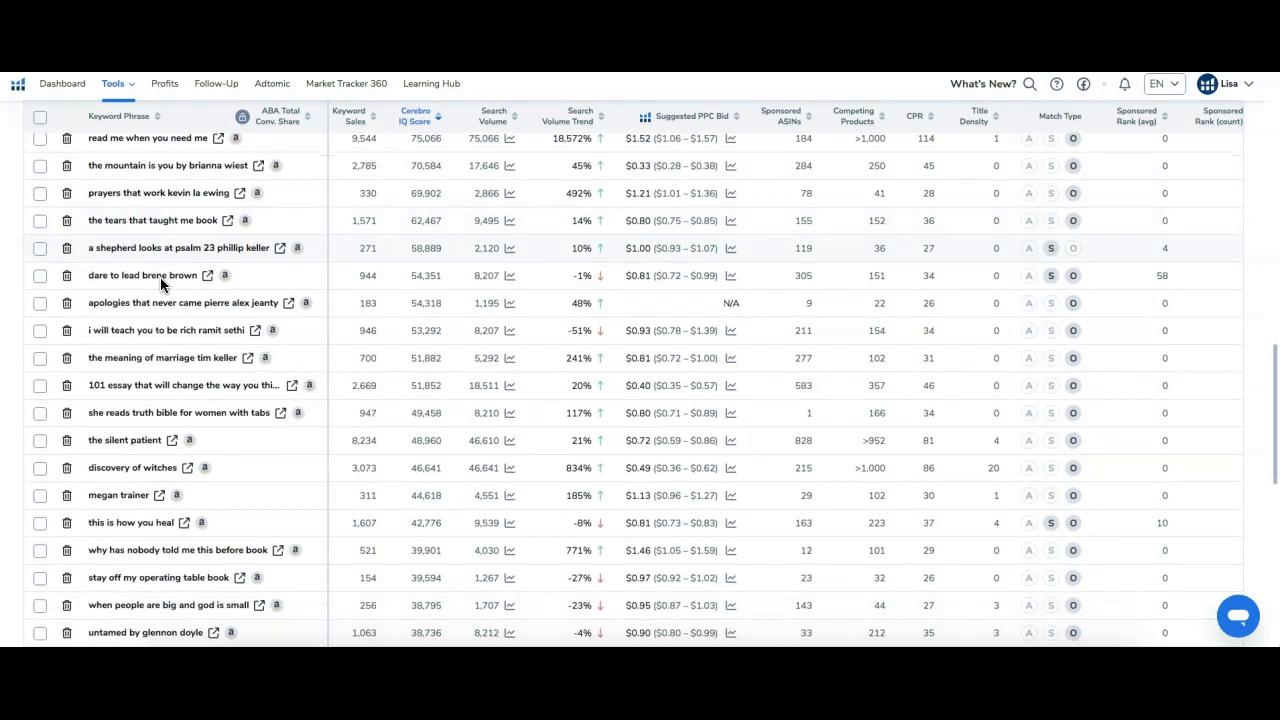
scroll(160, 285, down, 3)
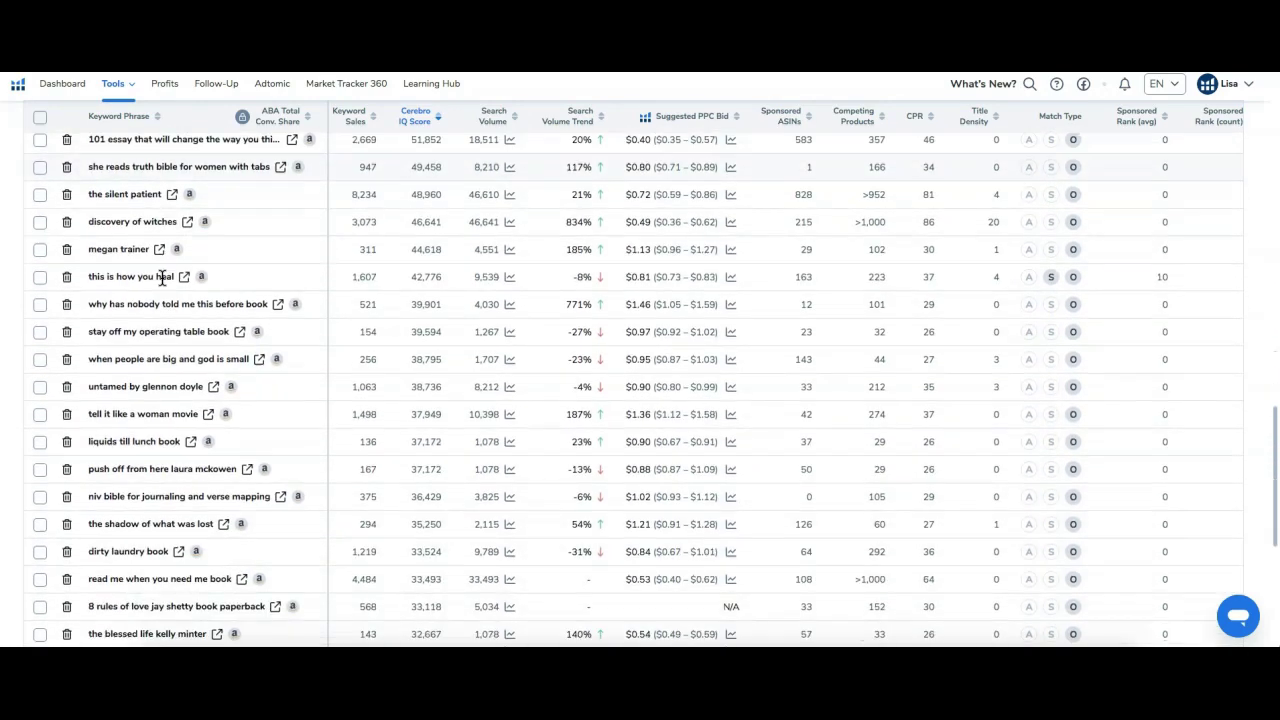
scroll(167, 277, down, 2)
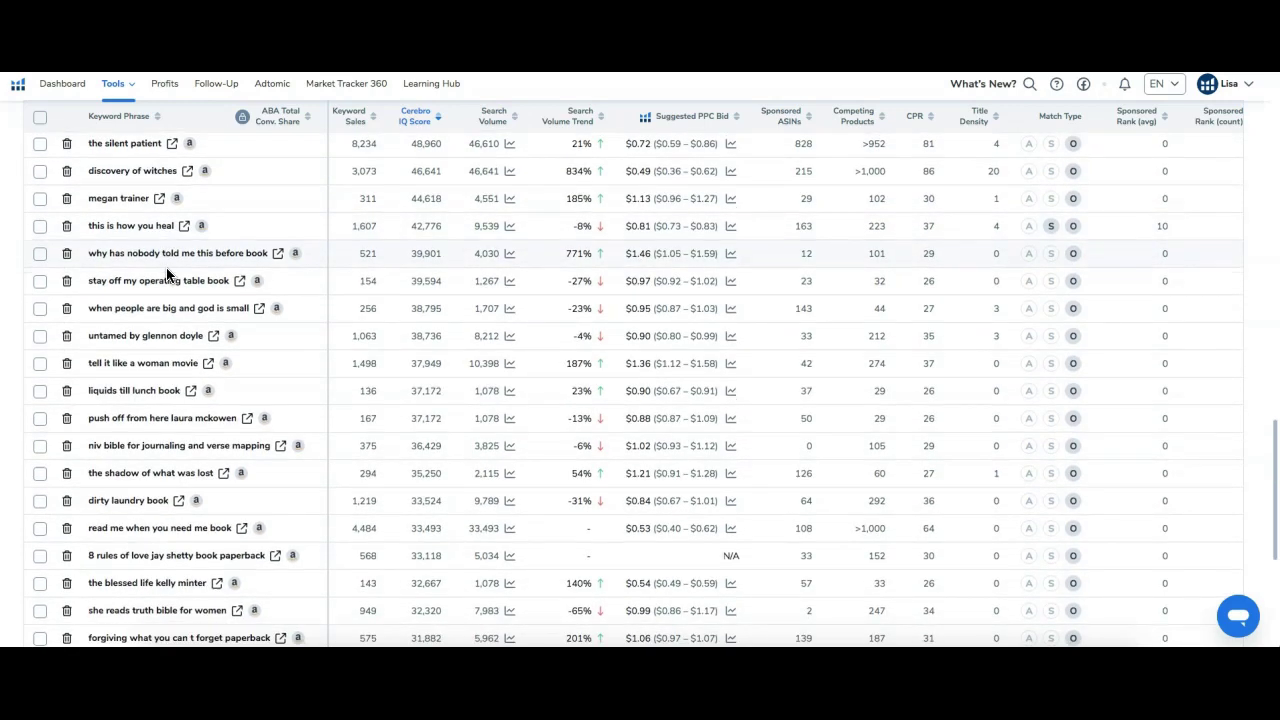
scroll(167, 275, down, 2)
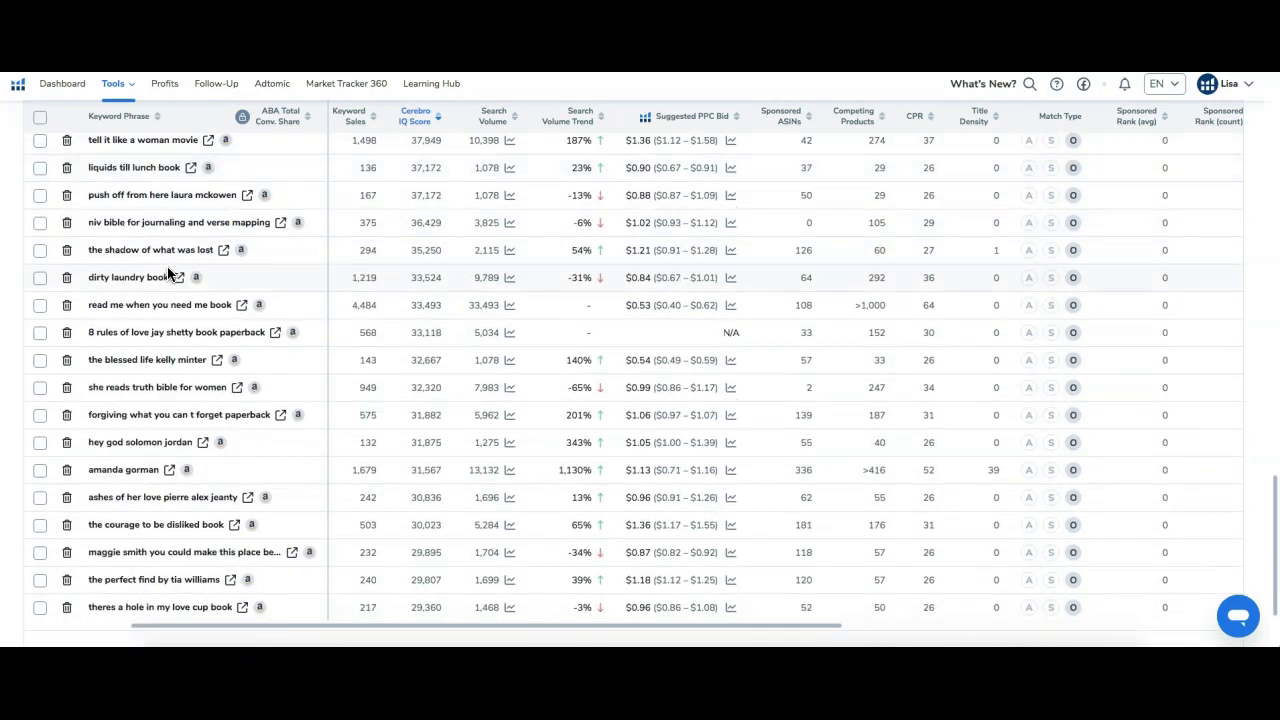
scroll(170, 277, down, 1)
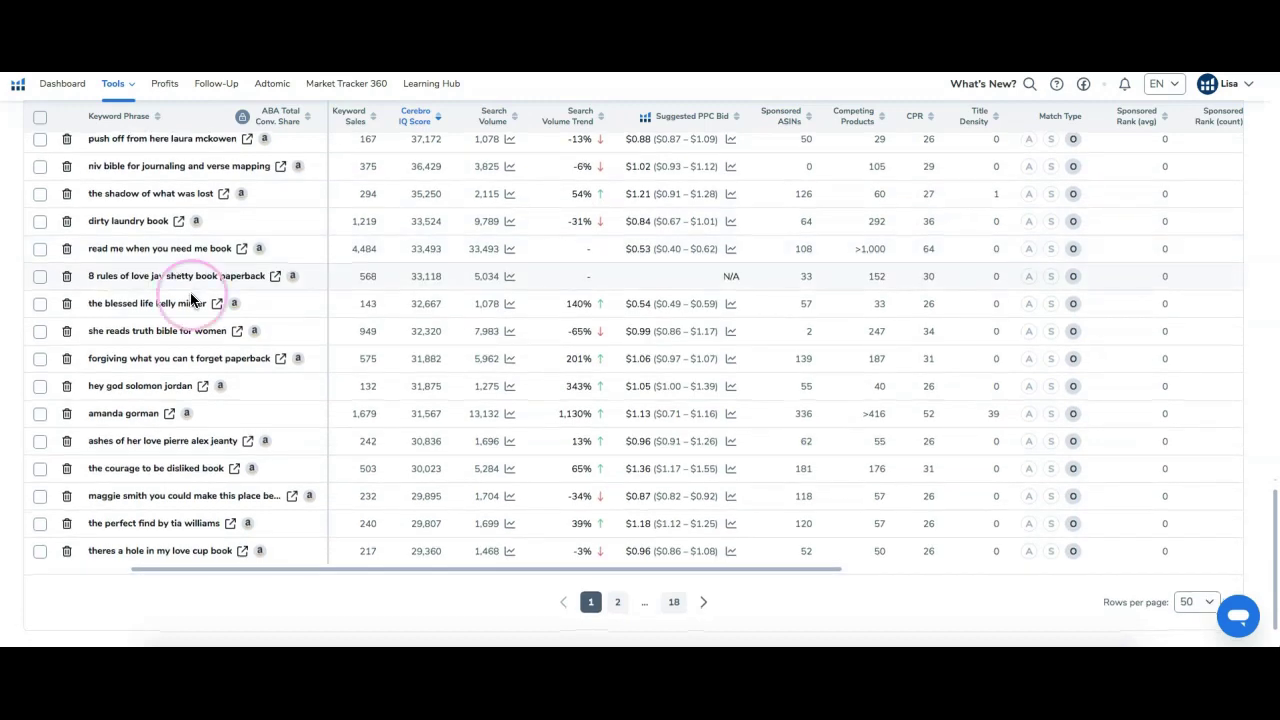
Open the second page of the filtered keywords and look over its phrases
click(617, 601)
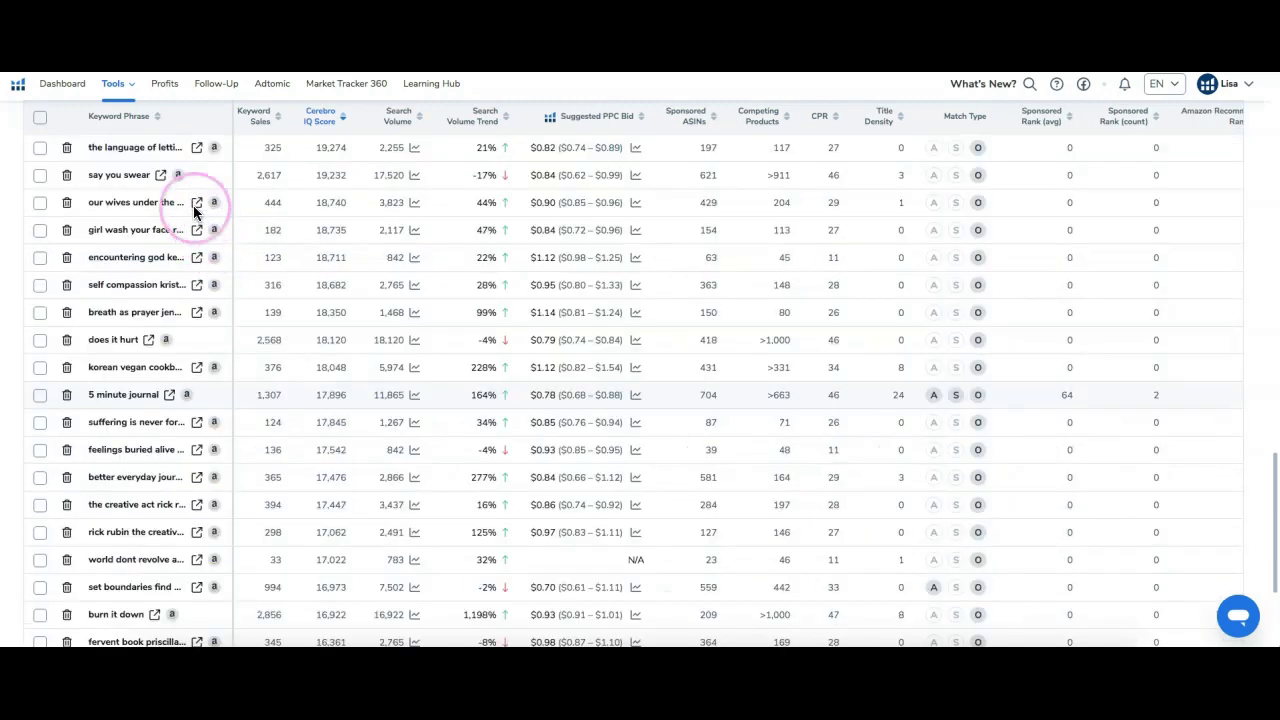
scroll(170, 195, down, 1)
scroll(180, 180, up, 1)
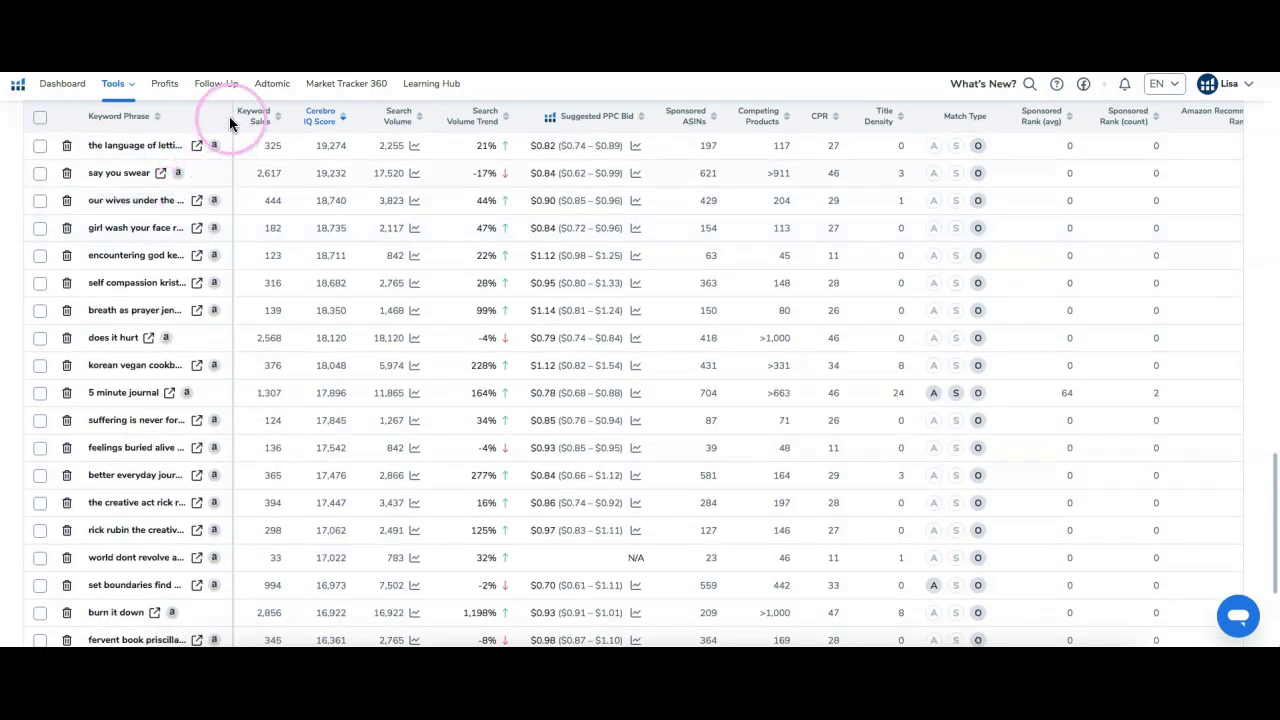
Widen the Keyword Phrase column on the second results page and read through its full phrases
drag(232, 119, 301, 121)
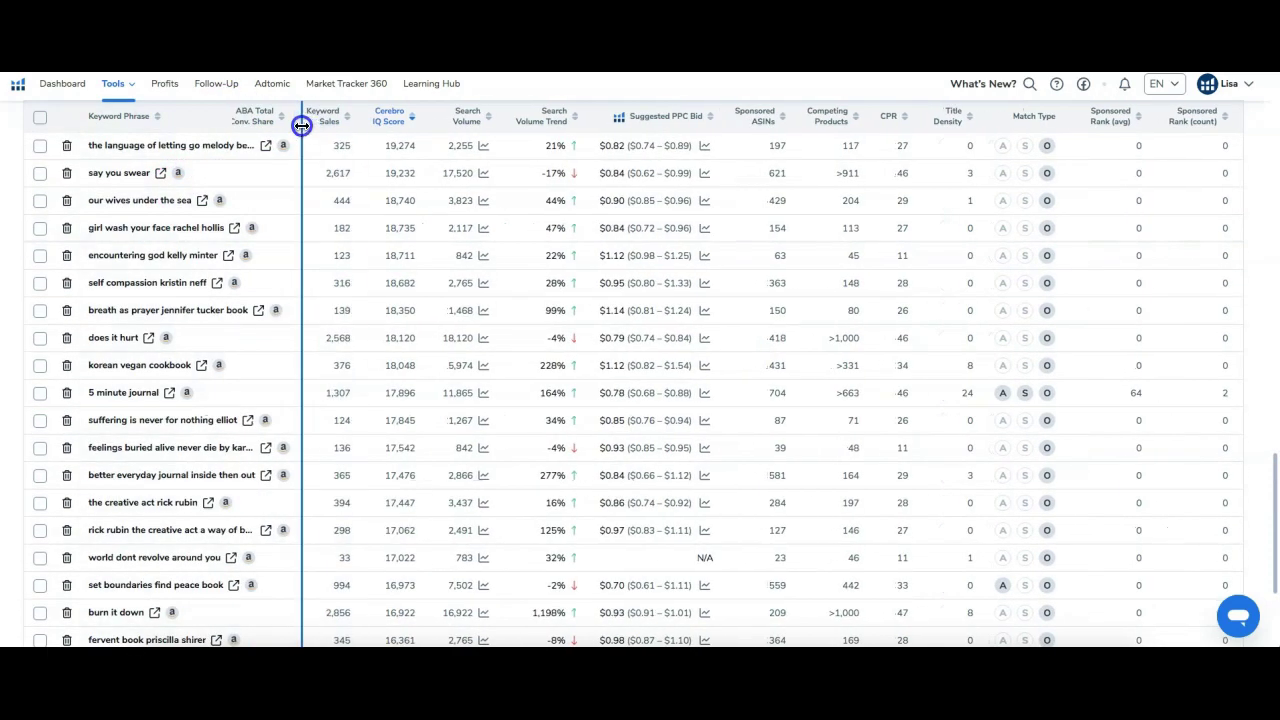
scroll(155, 268, down, 3)
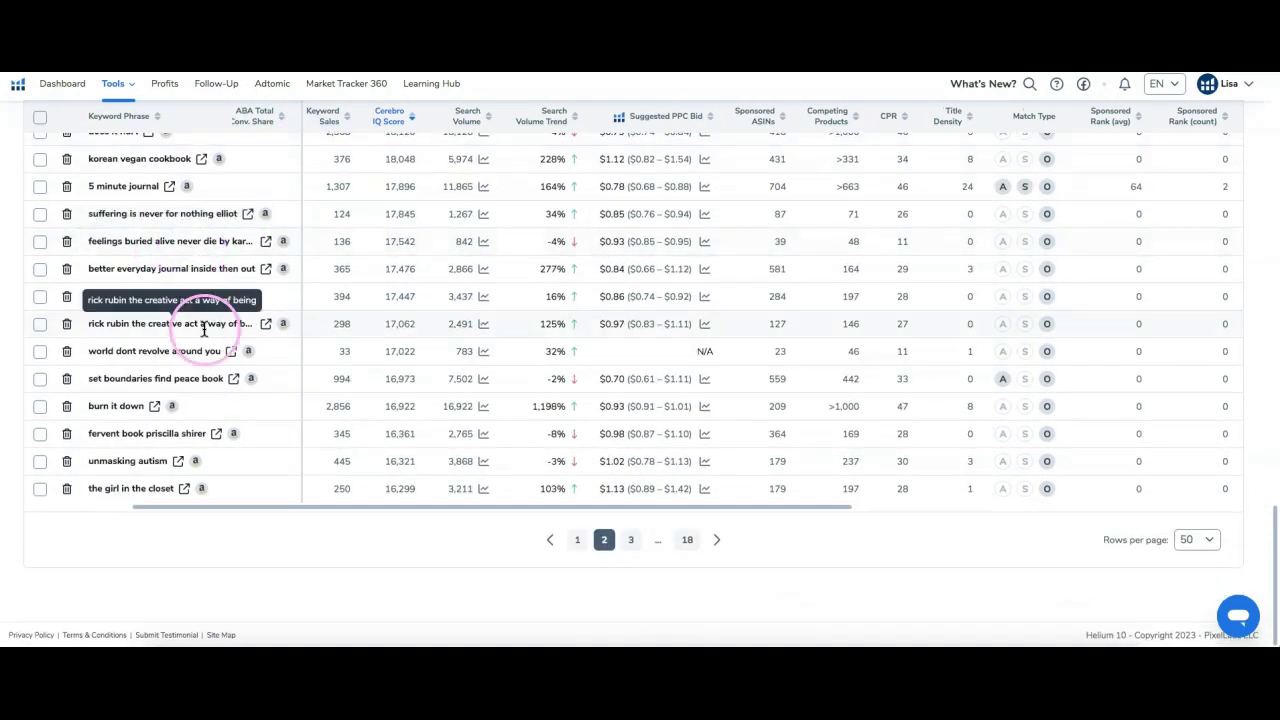
scroll(175, 330, up, 3)
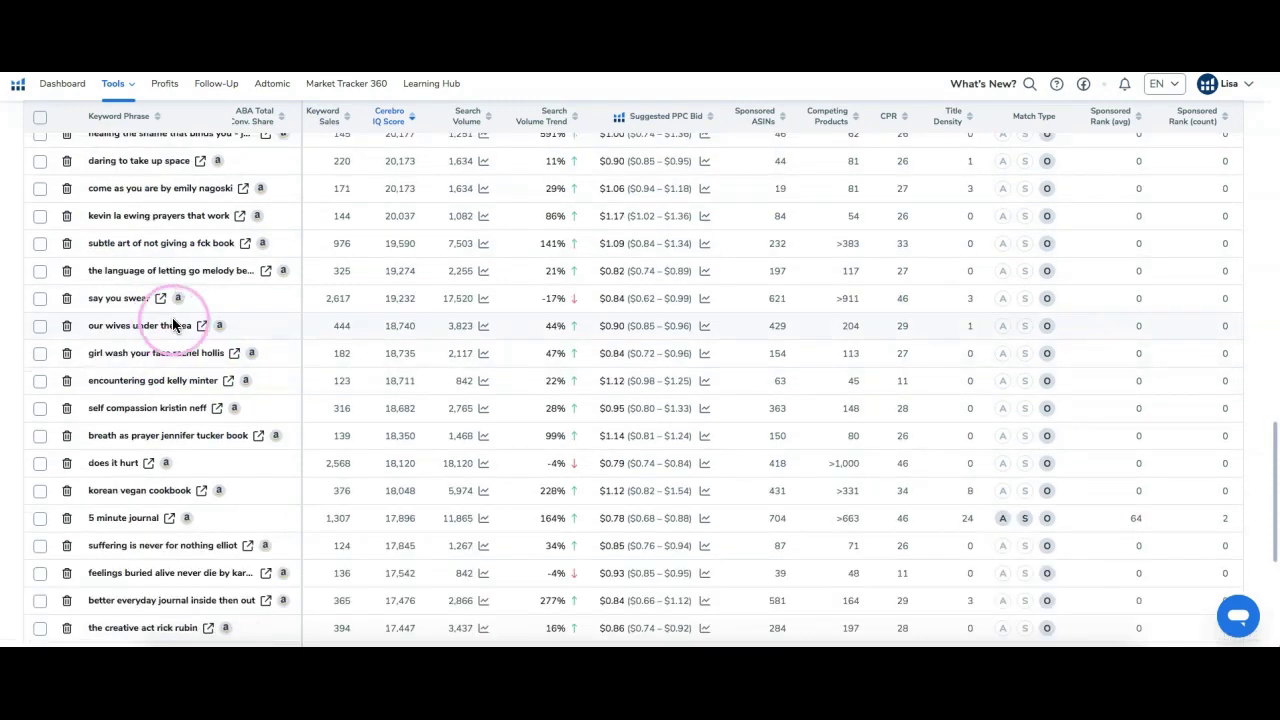
scroll(171, 325, down, 3)
Look through the third page of filtered keywords and select the keyword "five minute journal"
click(632, 540)
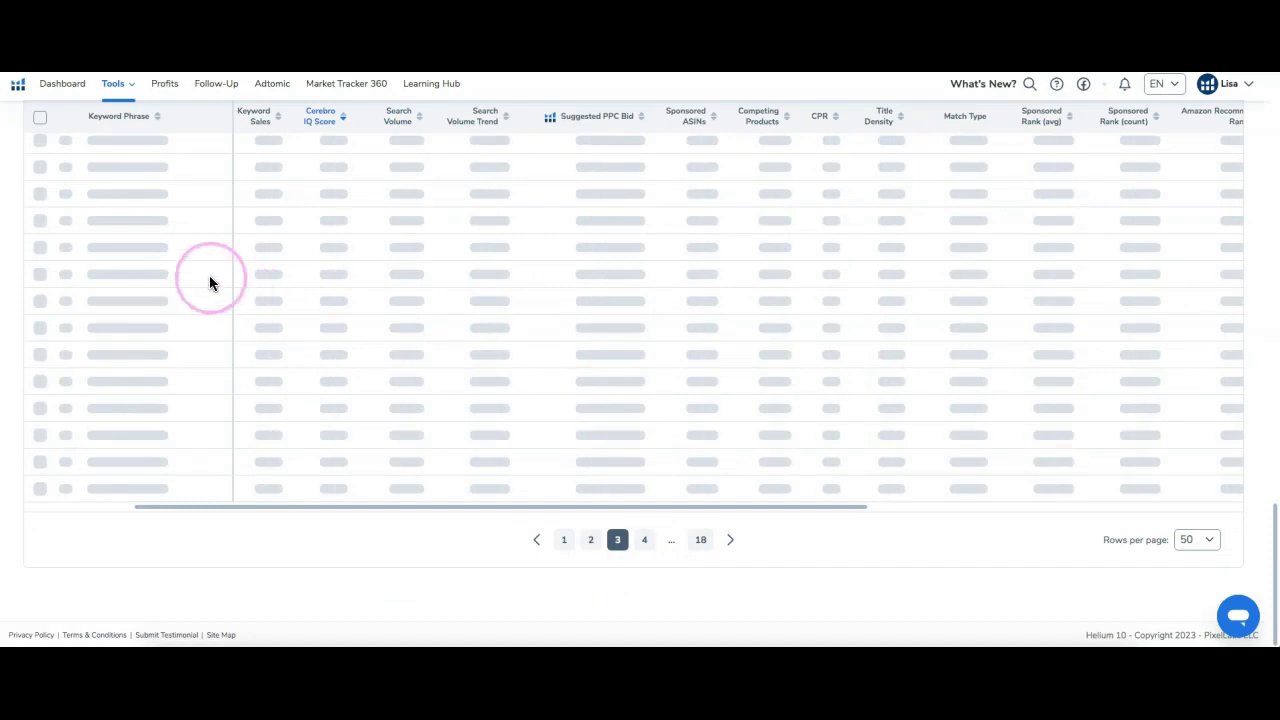
scroll(178, 272, up, 5)
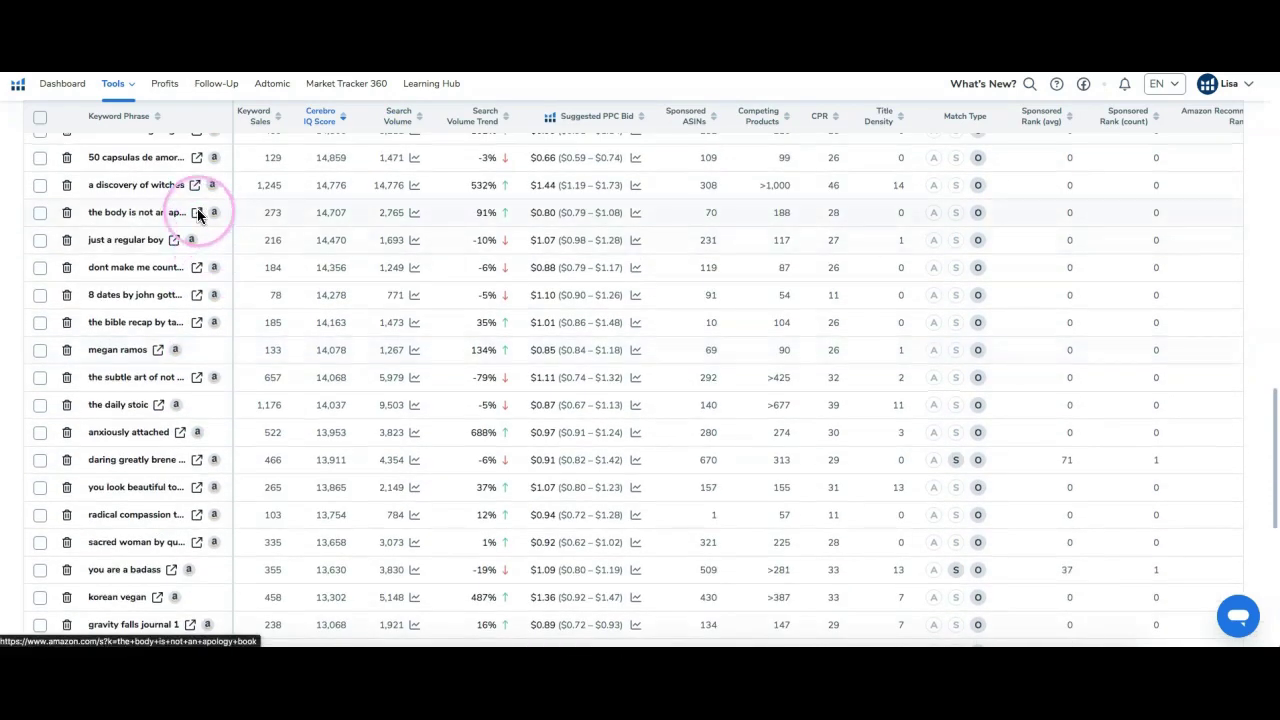
scroll(172, 235, up, 6)
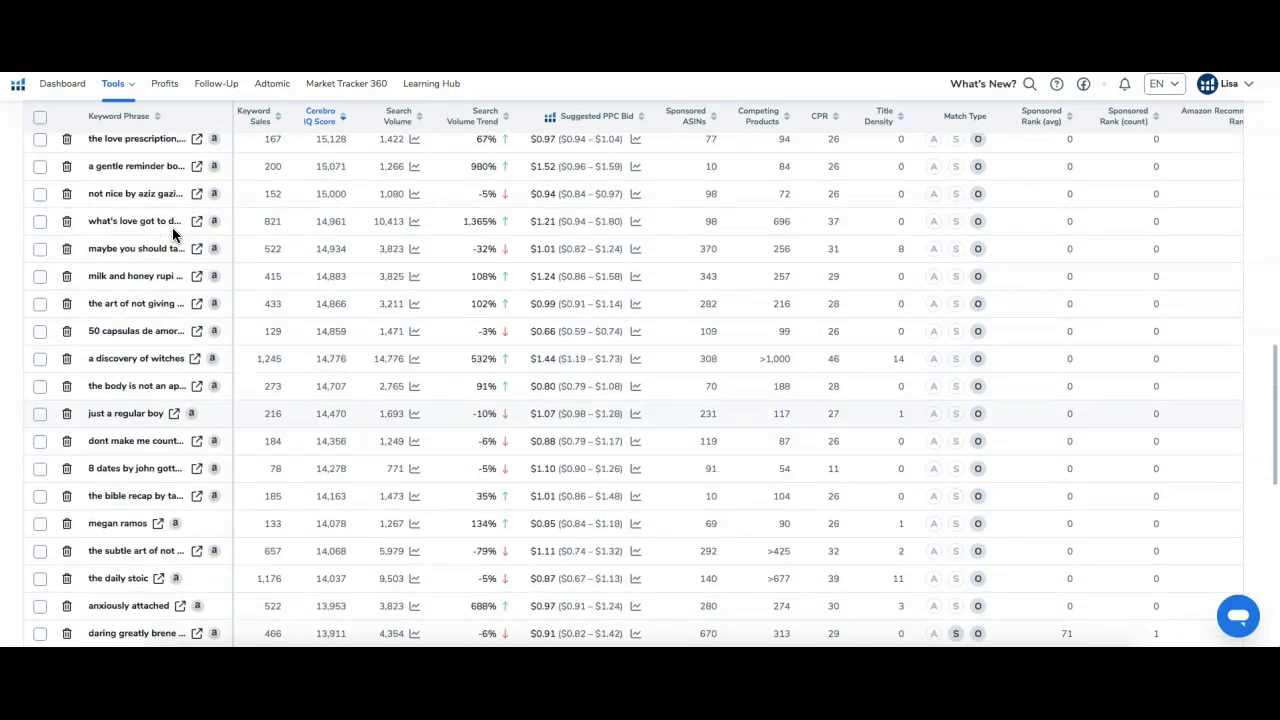
scroll(149, 220, up, 4)
scroll(145, 230, down, 3)
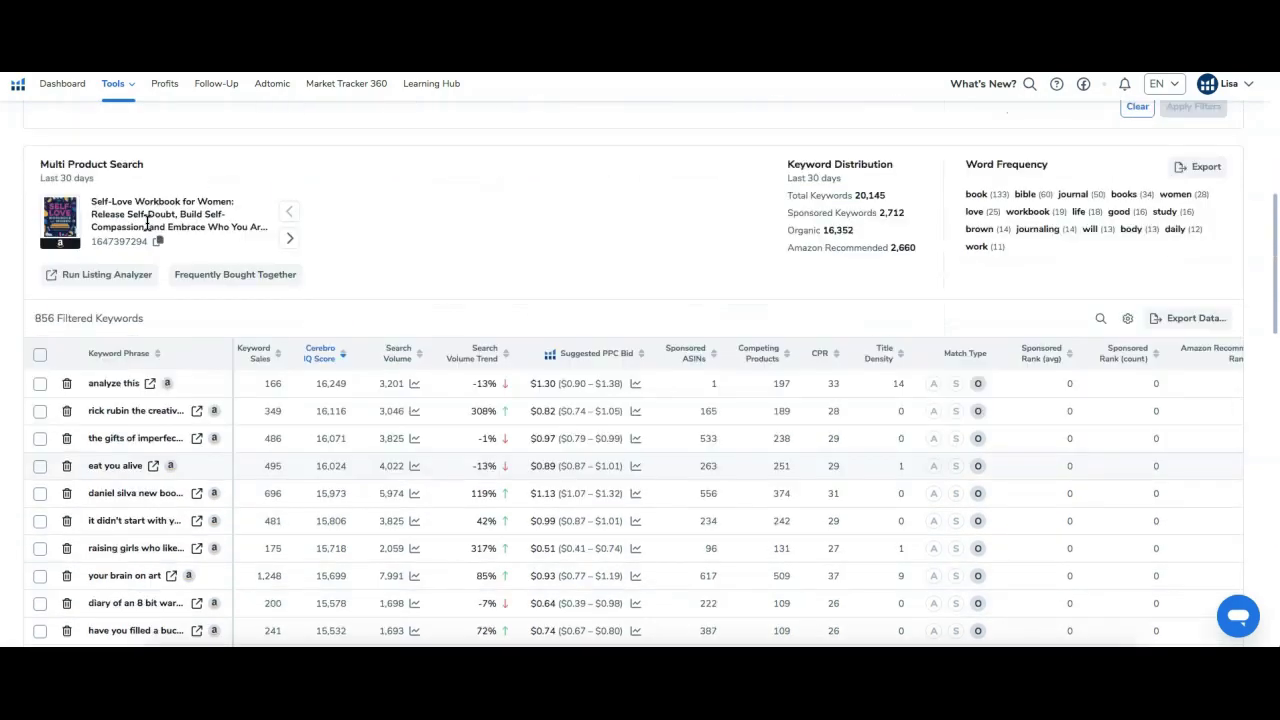
scroll(141, 253, down, 5)
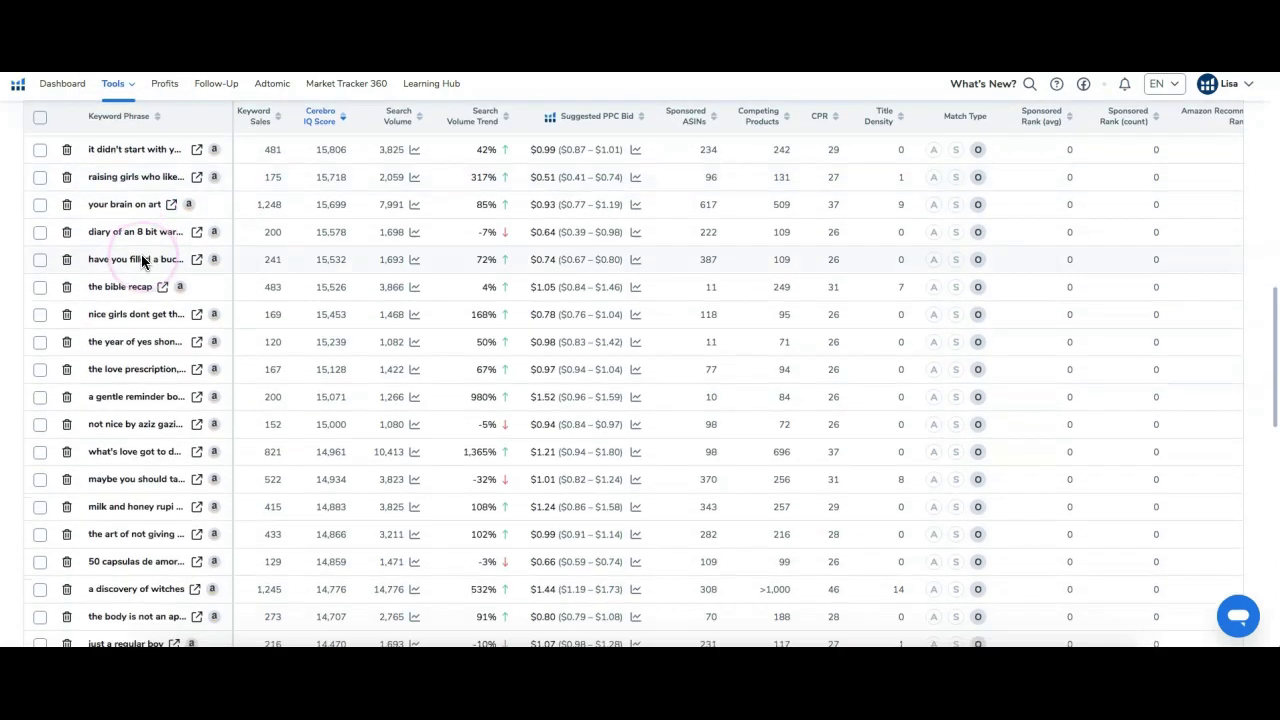
scroll(143, 267, down, 5)
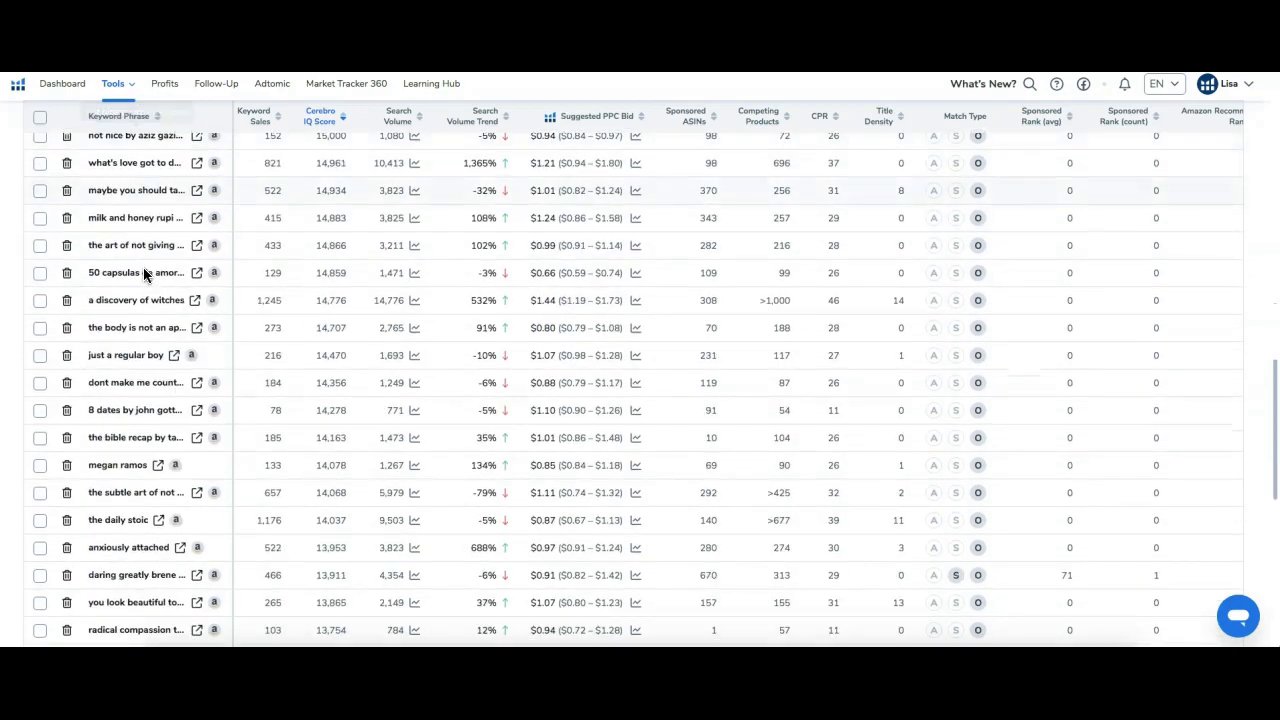
scroll(143, 267, down, 3)
scroll(143, 267, down, 3)
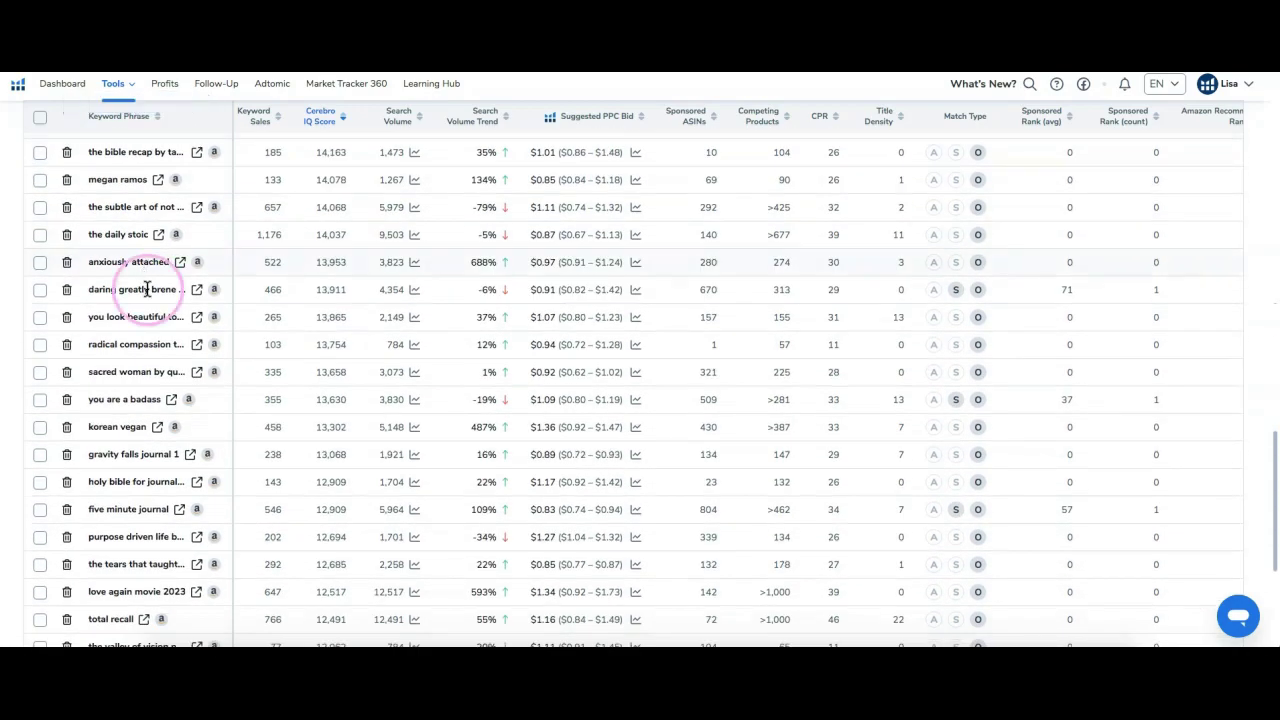
scroll(146, 286, down, 3)
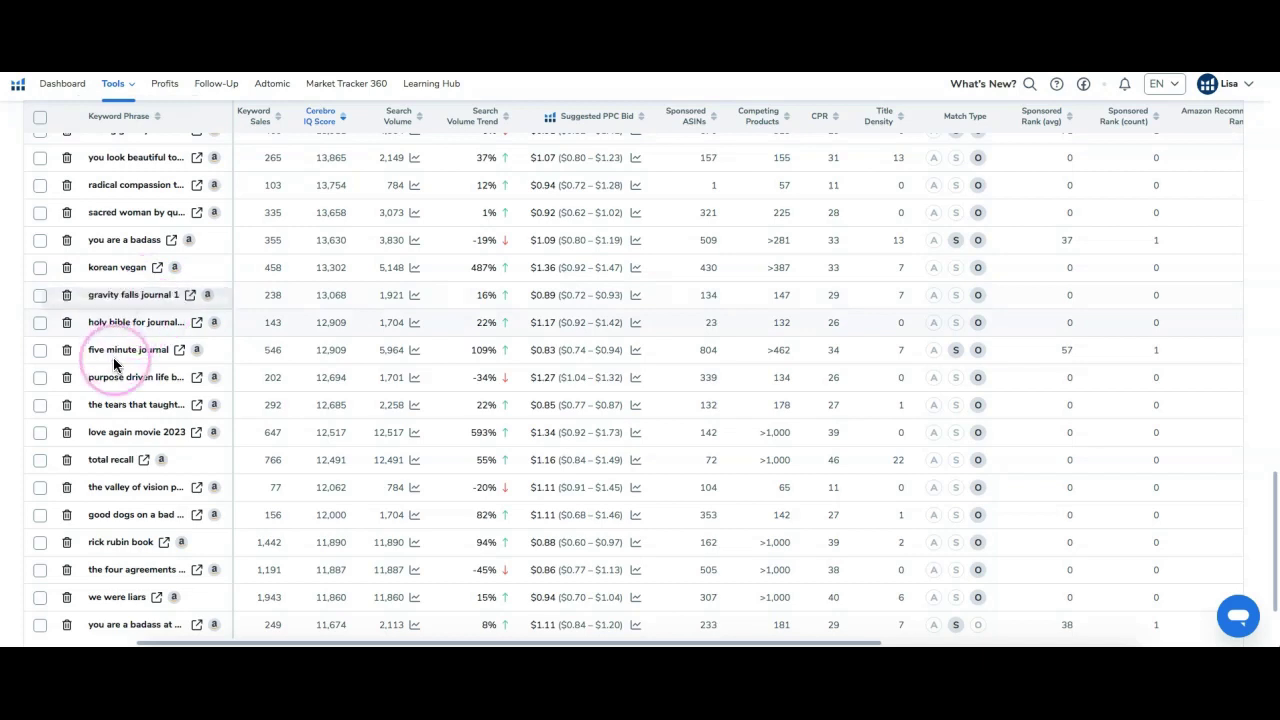
click(40, 350)
Open the fourth page of filtered keywords and widen its Keyword Phrase column to show the longer phrases
scroll(115, 350, down, 2)
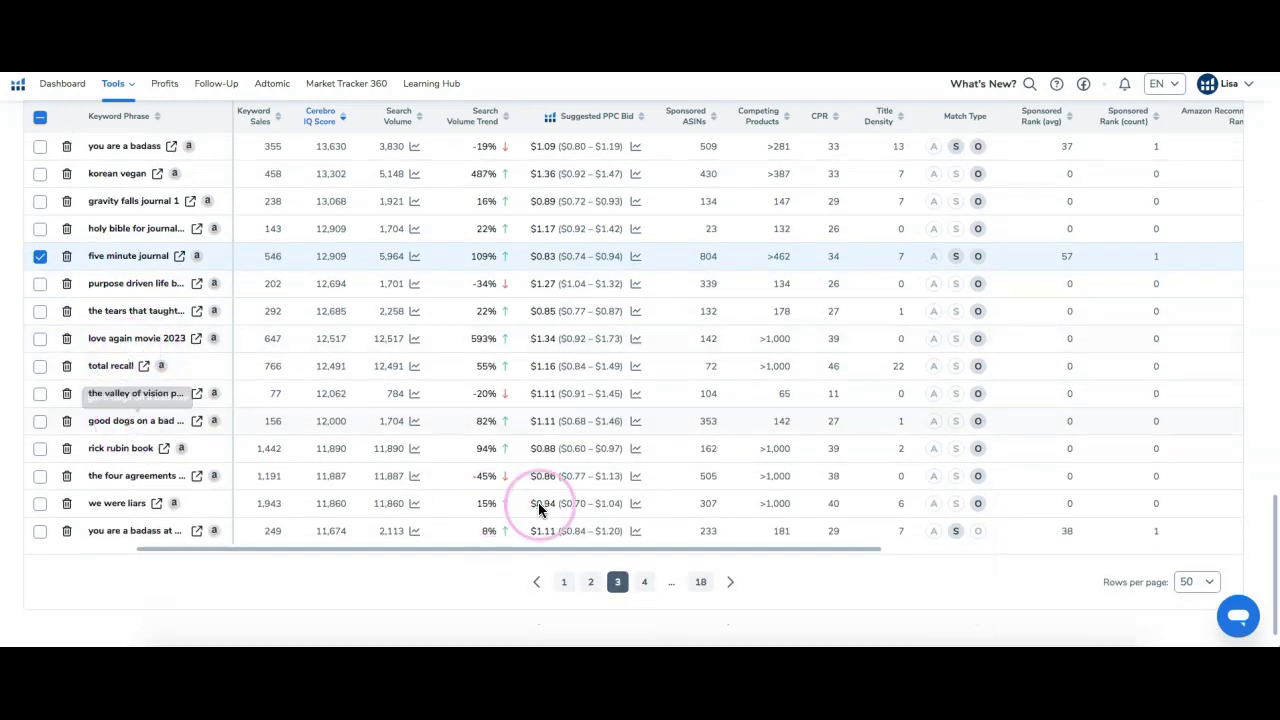
click(644, 583)
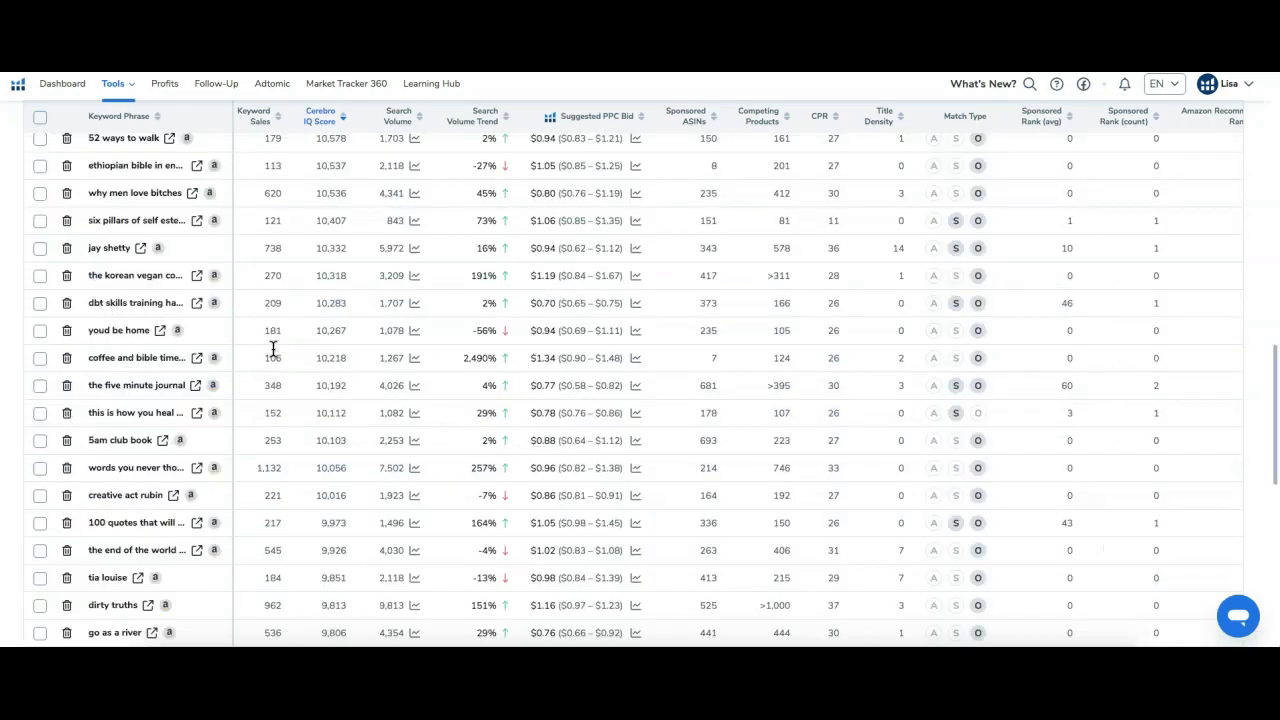
scroll(263, 323, up, 7)
scroll(258, 260, down, 1)
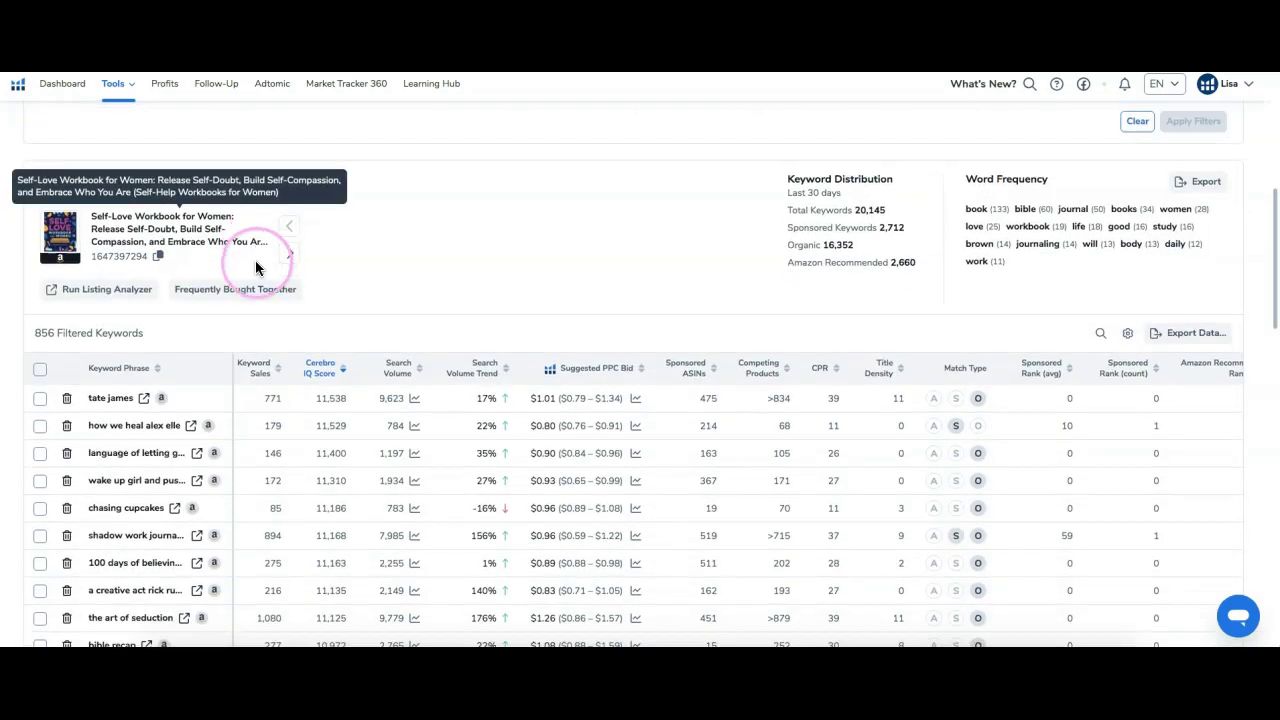
drag(232, 371, 296, 367)
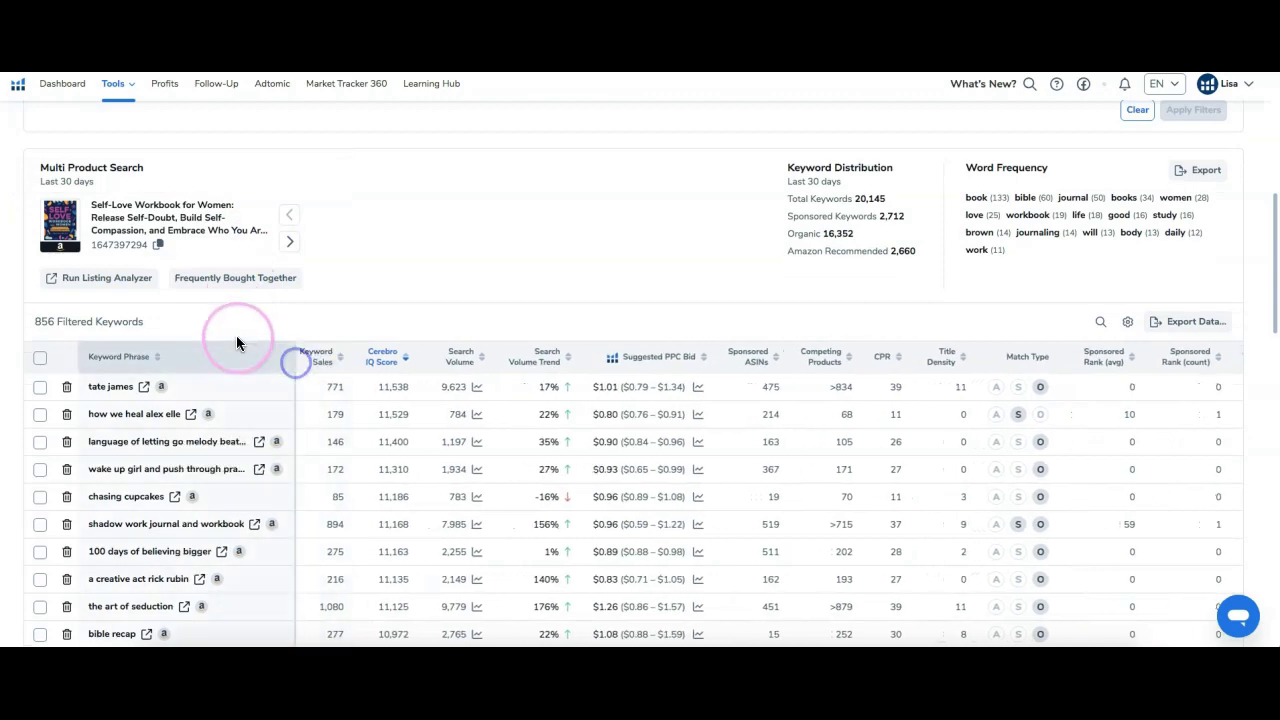
Go through the fourth page's keyword phrases and select "manifestation journal"
scroll(236, 335, down, 4)
scroll(219, 336, down, 5)
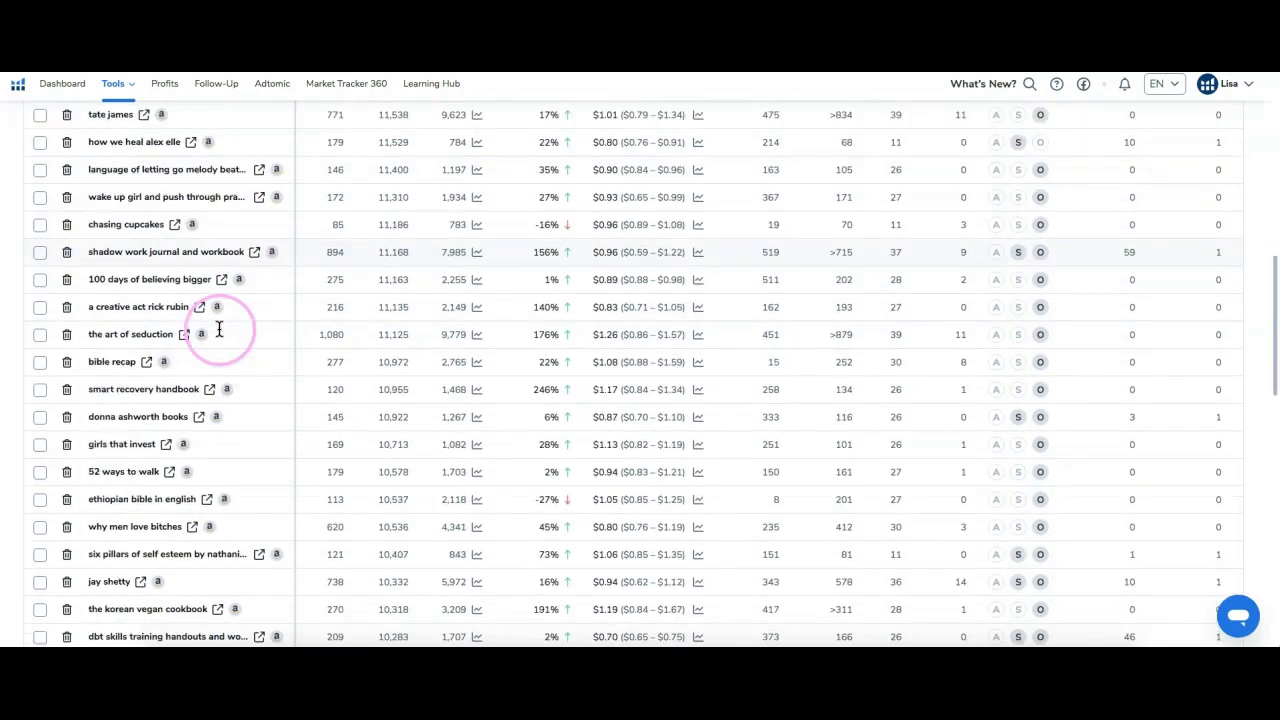
scroll(193, 331, down, 3)
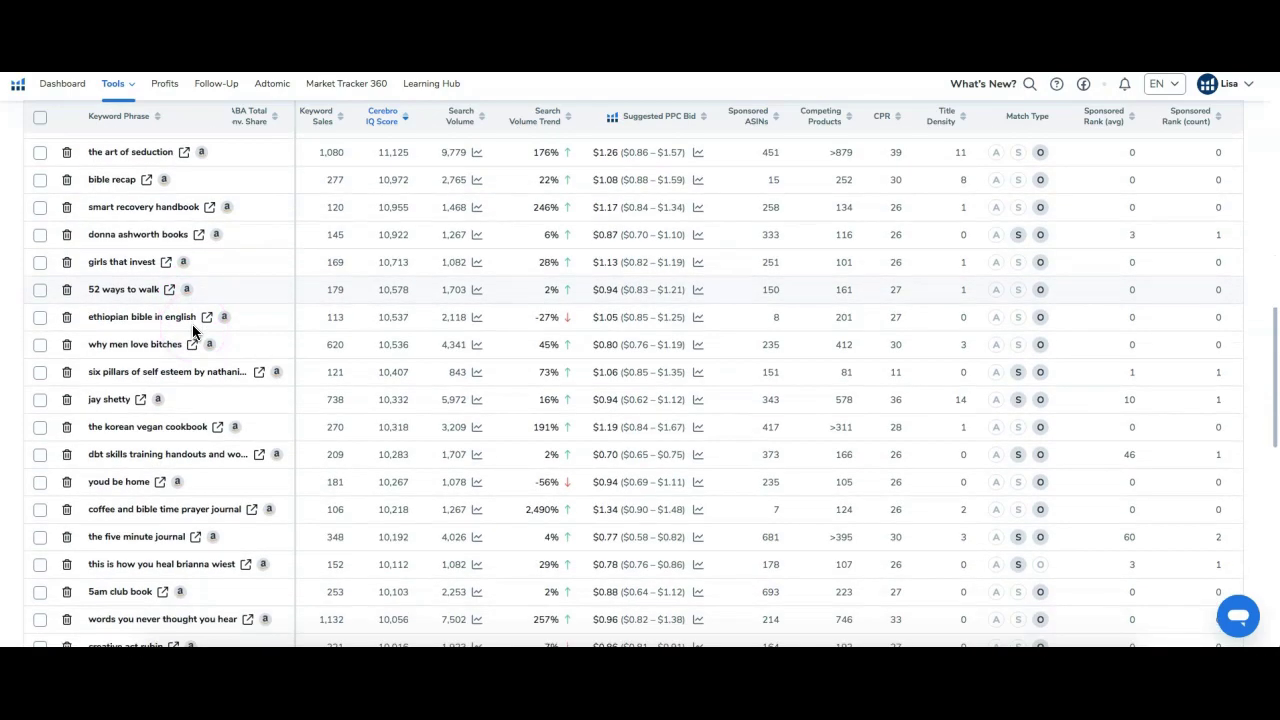
scroll(193, 331, down, 8)
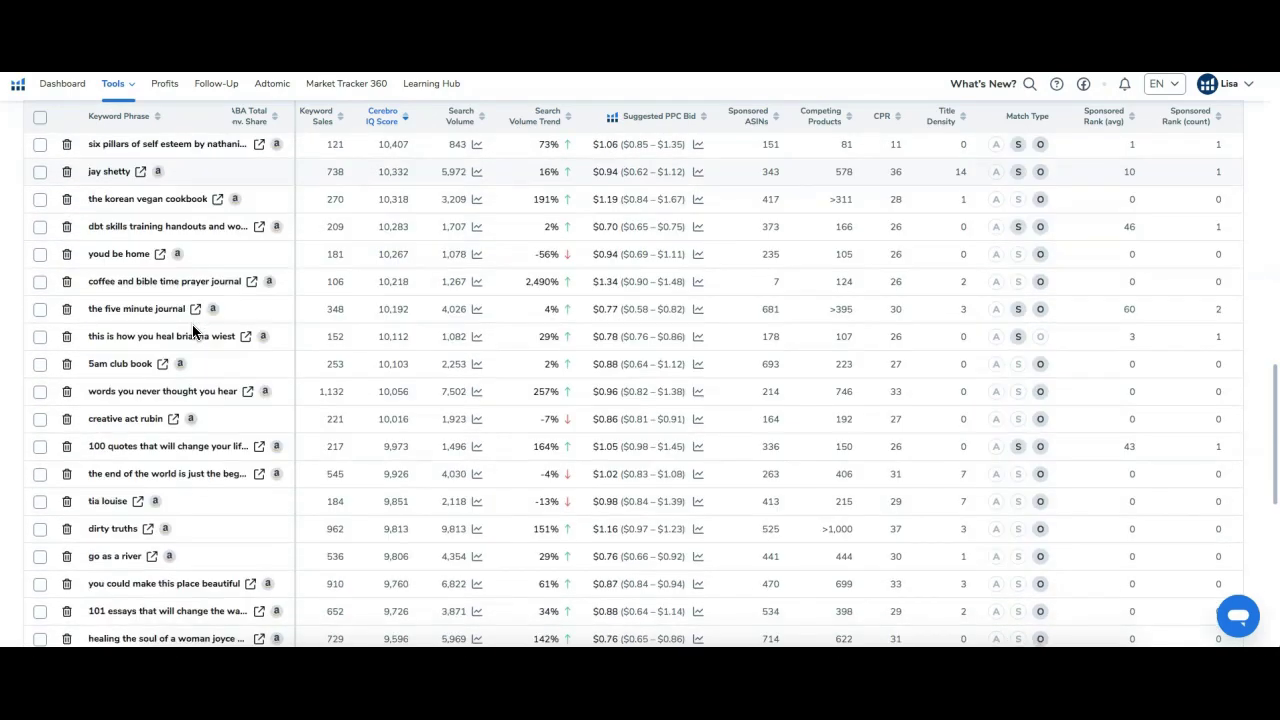
scroll(193, 325, down, 2)
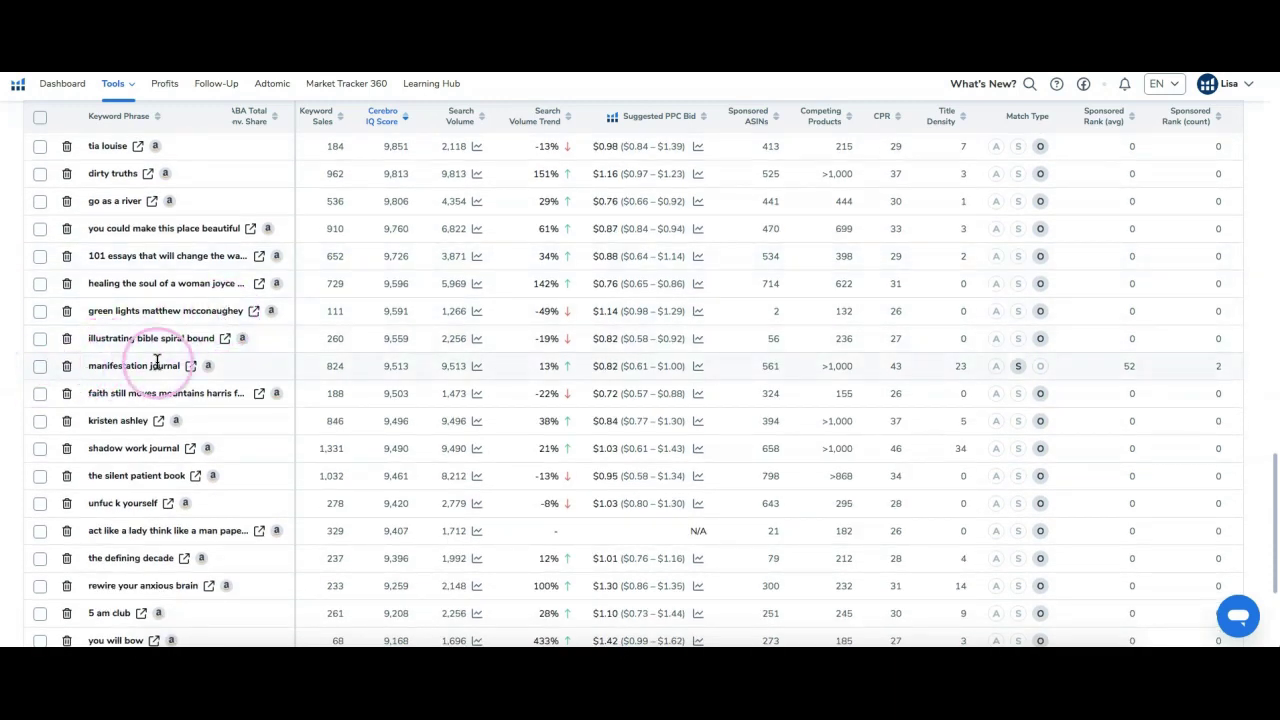
click(40, 367)
Open the fifth page of filtered keywords and examine its phrases for journal-related terms
scroll(165, 300, down, 3)
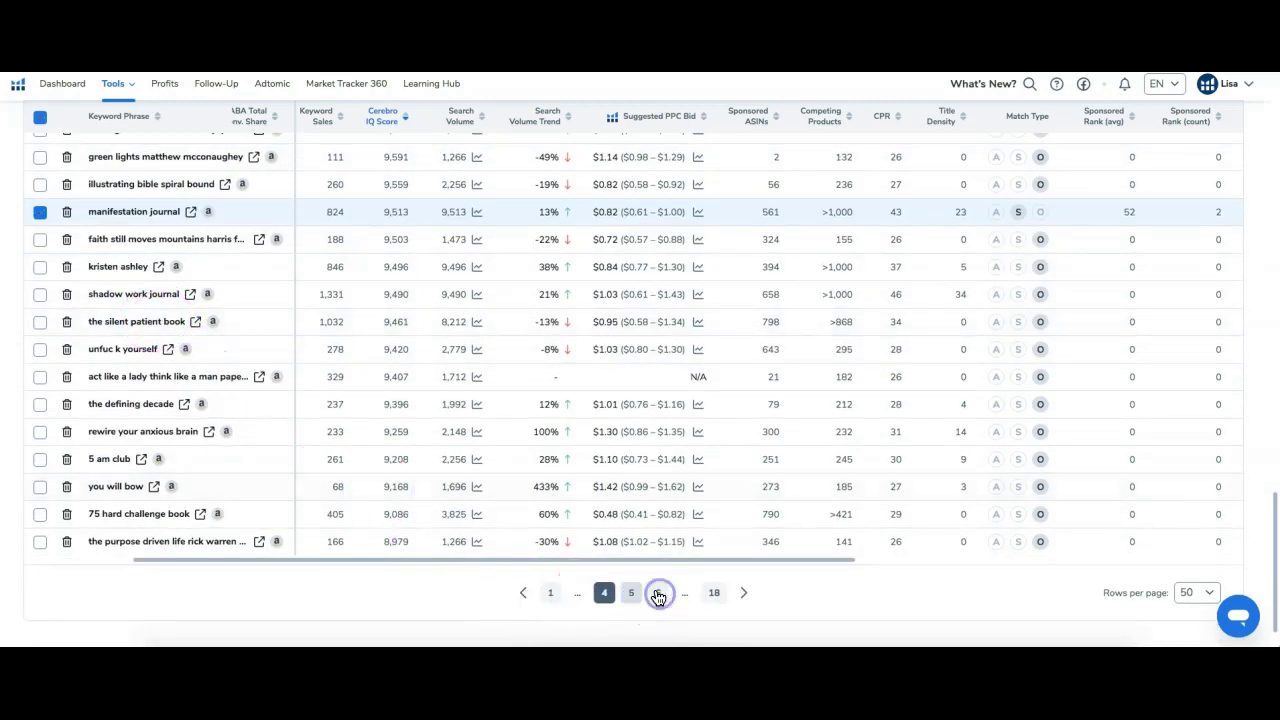
click(631, 593)
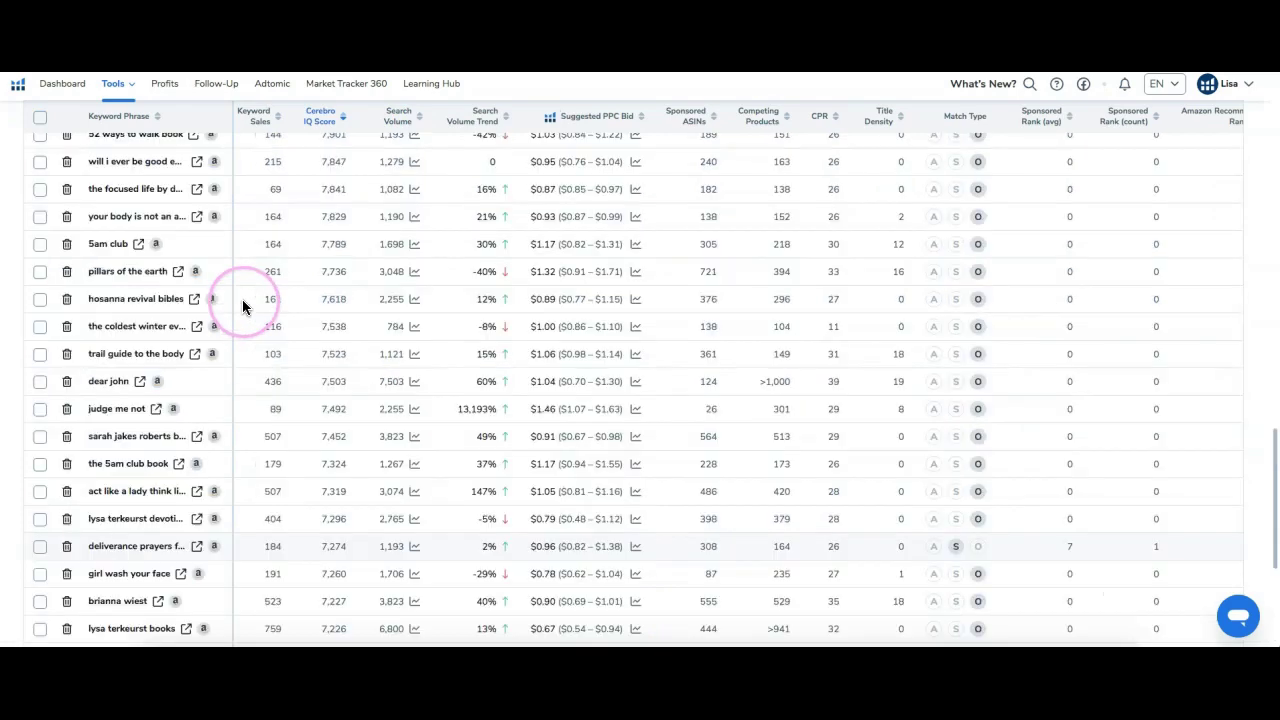
scroll(205, 300, up, 3)
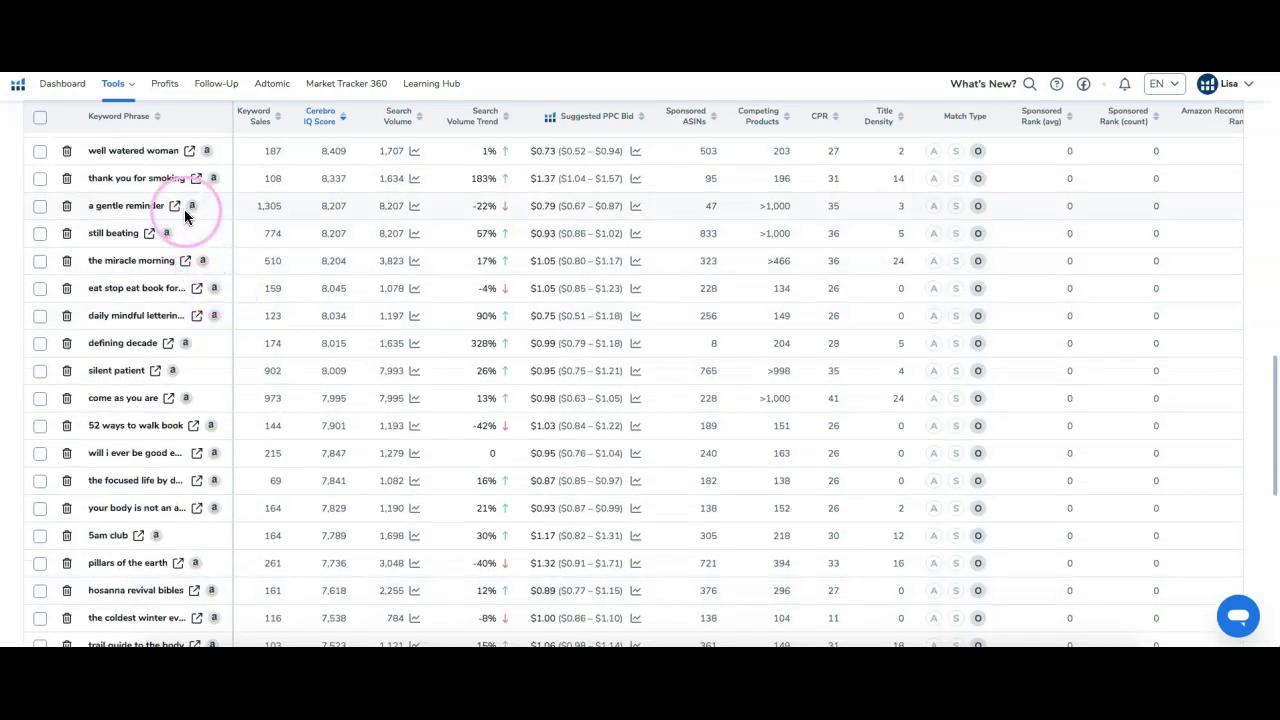
scroll(182, 213, down, 1)
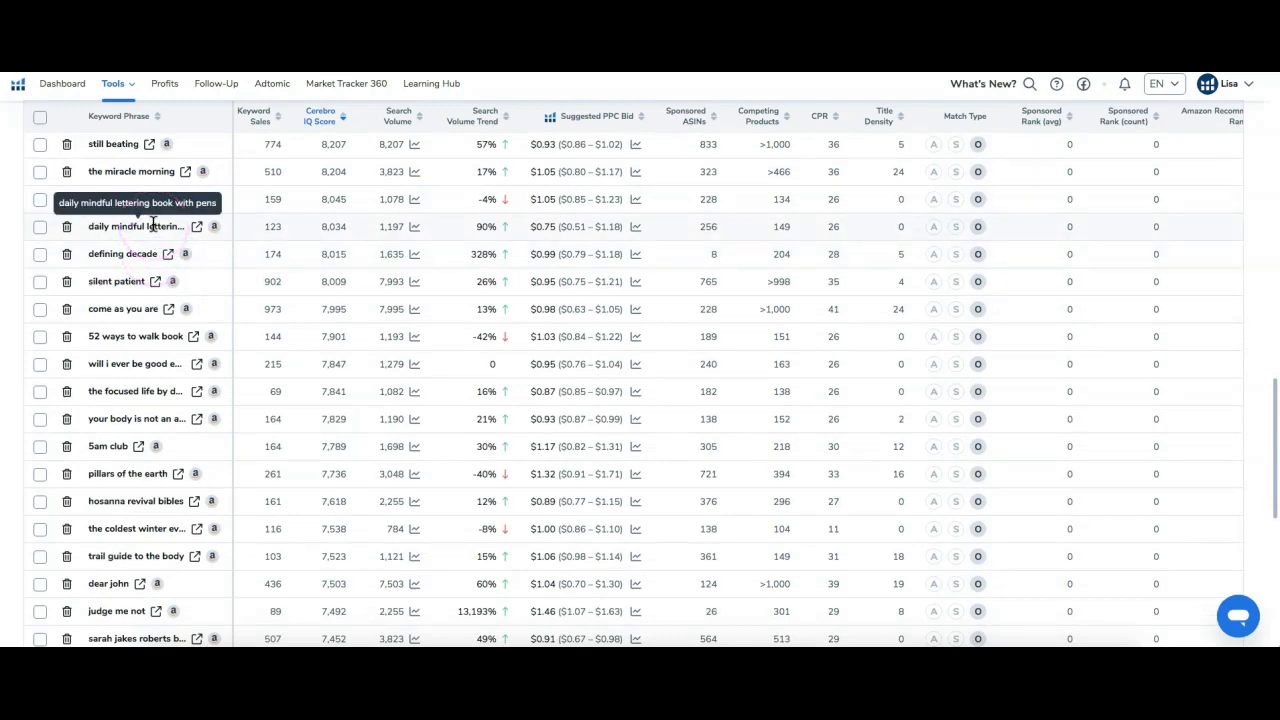
scroll(150, 235, down, 3)
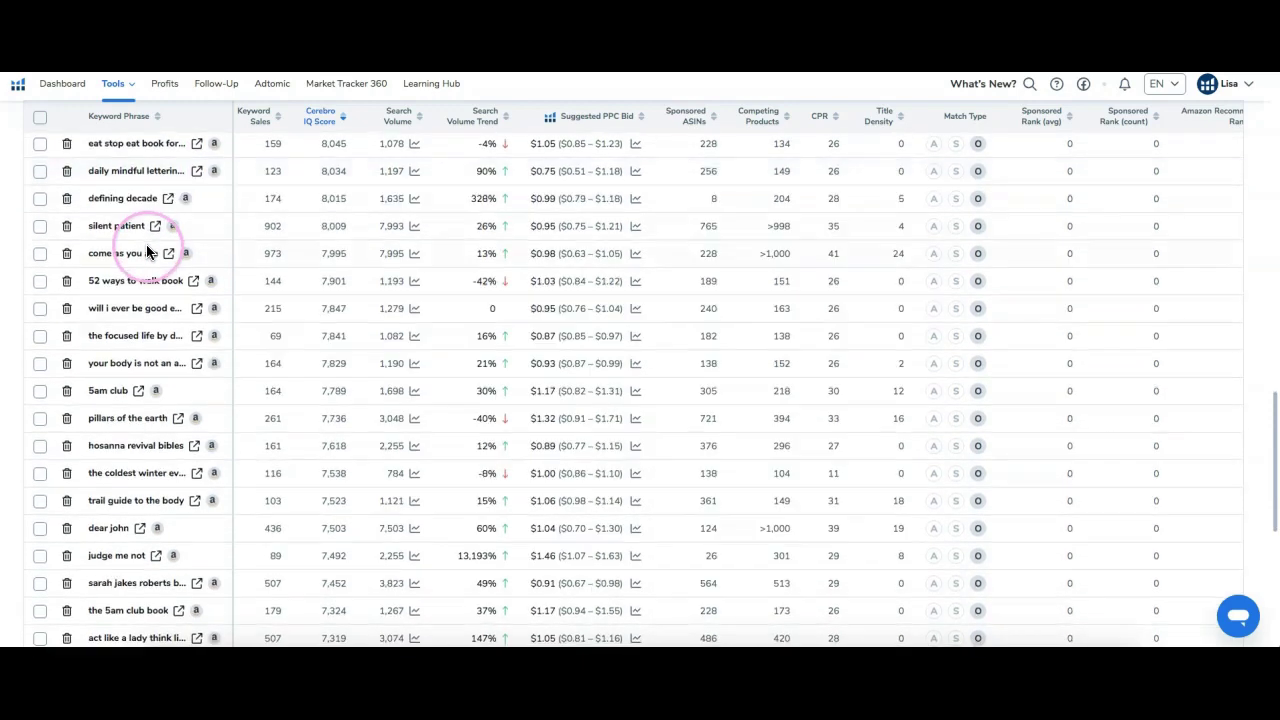
scroll(148, 252, down, 3)
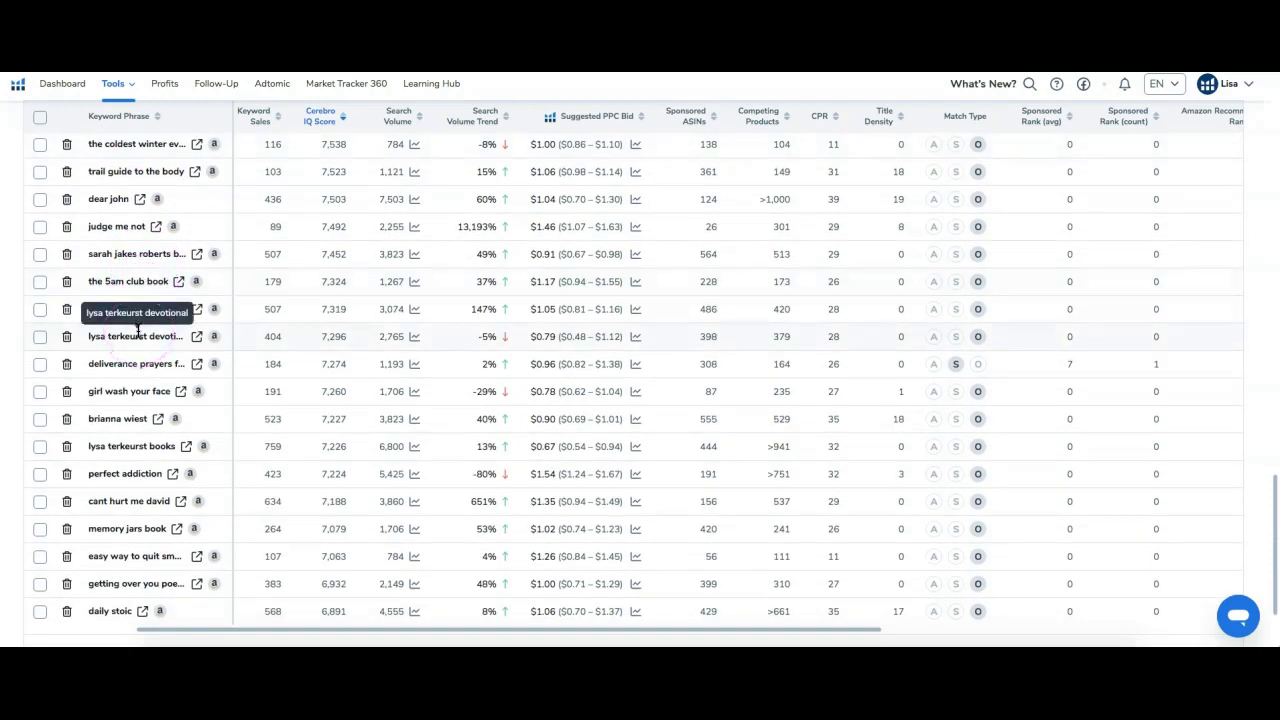
scroll(230, 548, down, 2)
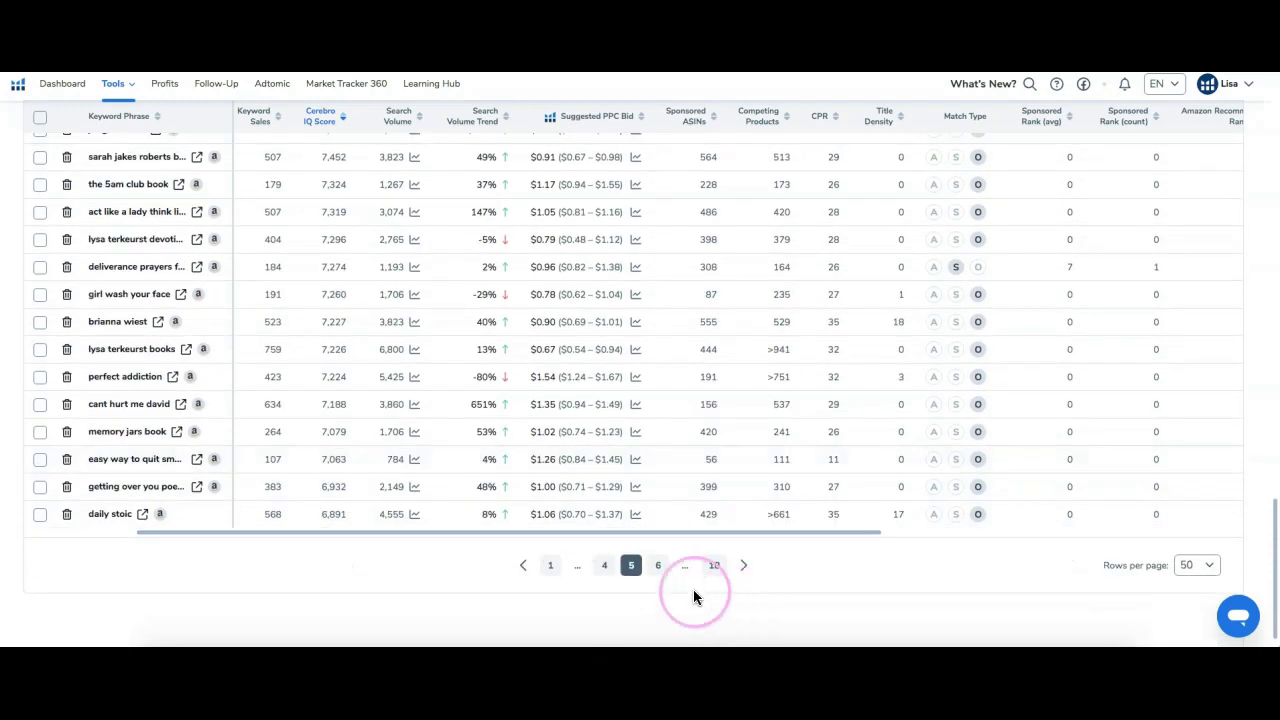
On the sixth page of filtered keywords, widen the Keyword Phrase column and select "fitness journal"
click(658, 566)
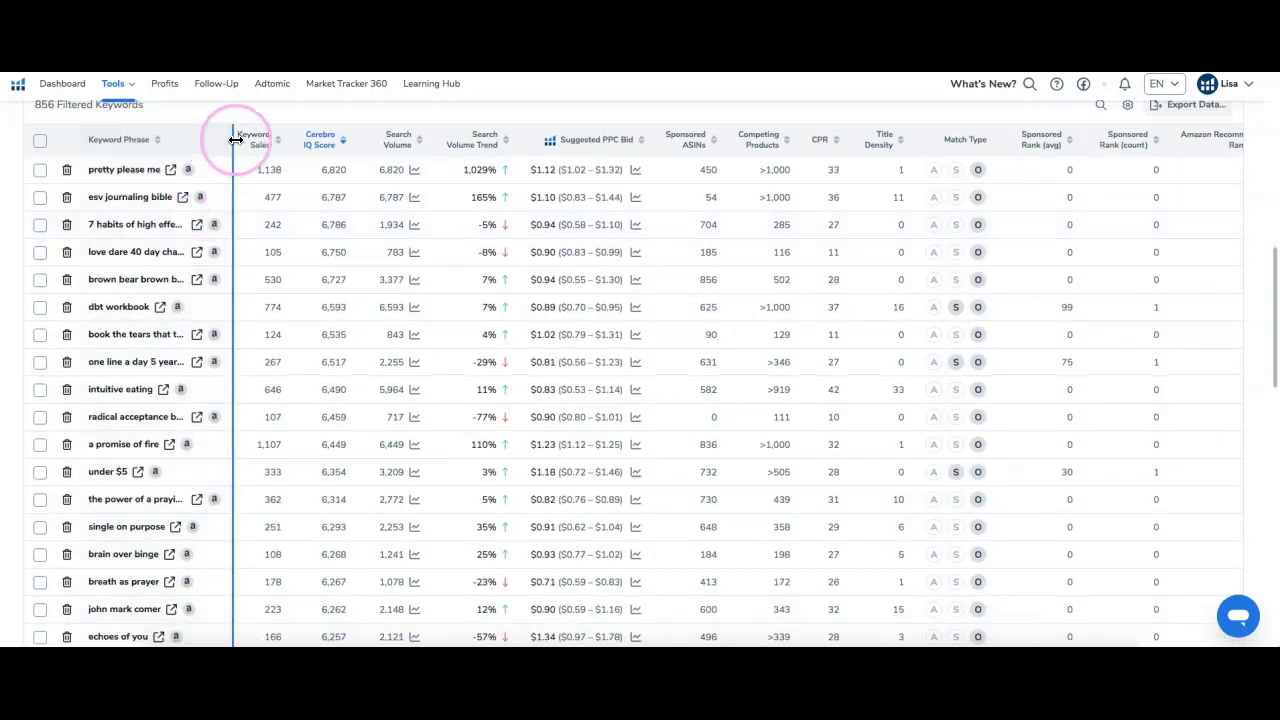
drag(234, 134, 295, 135)
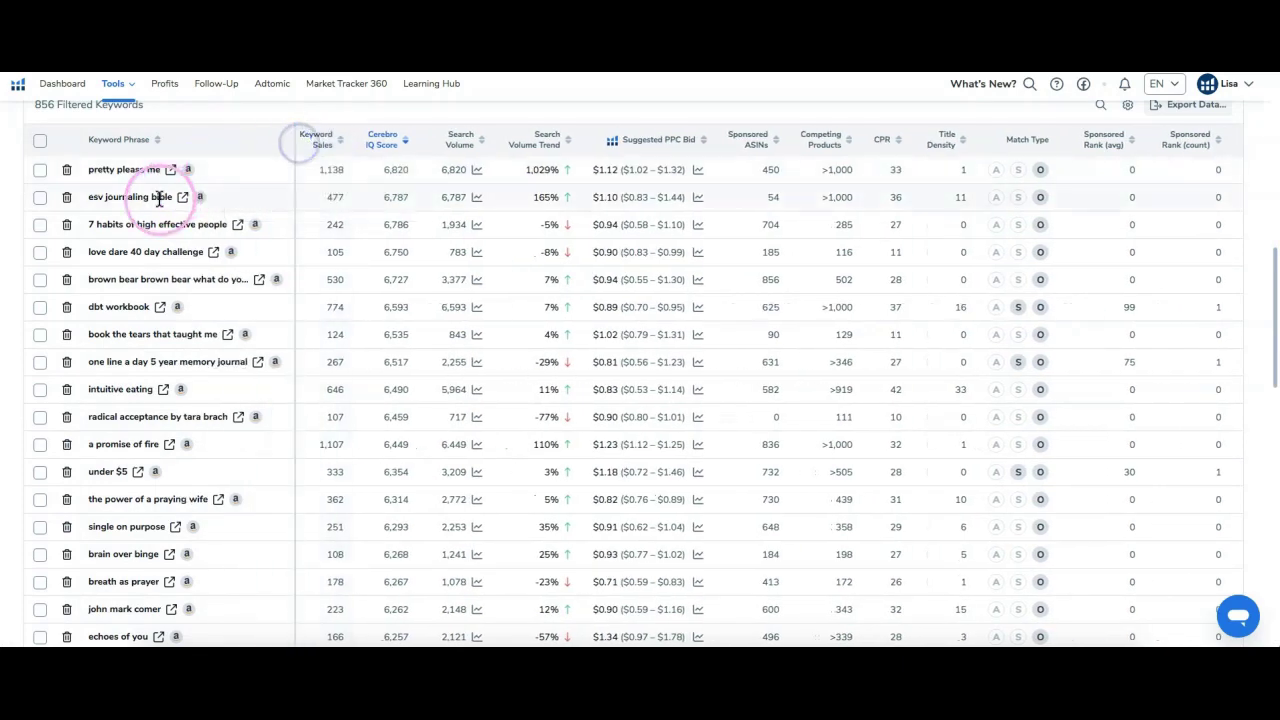
scroll(158, 200, down, 1)
scroll(155, 210, down, 3)
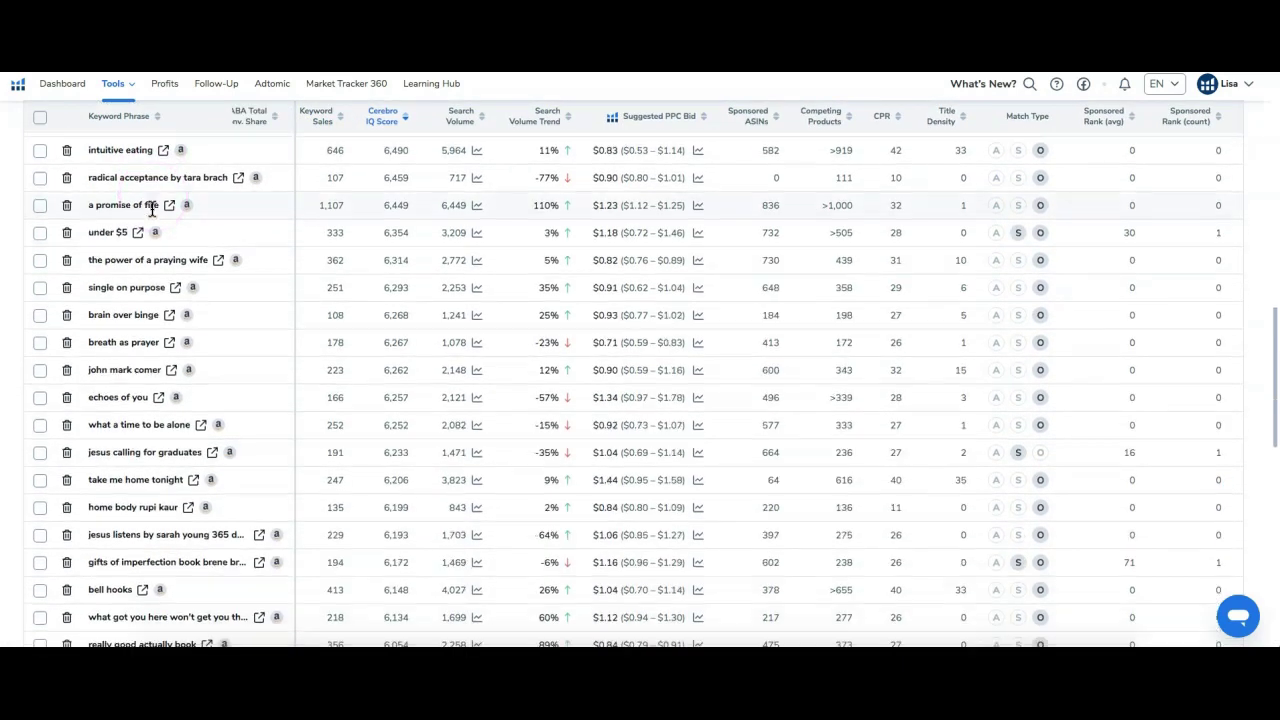
scroll(149, 243, down, 1)
scroll(142, 310, down, 2)
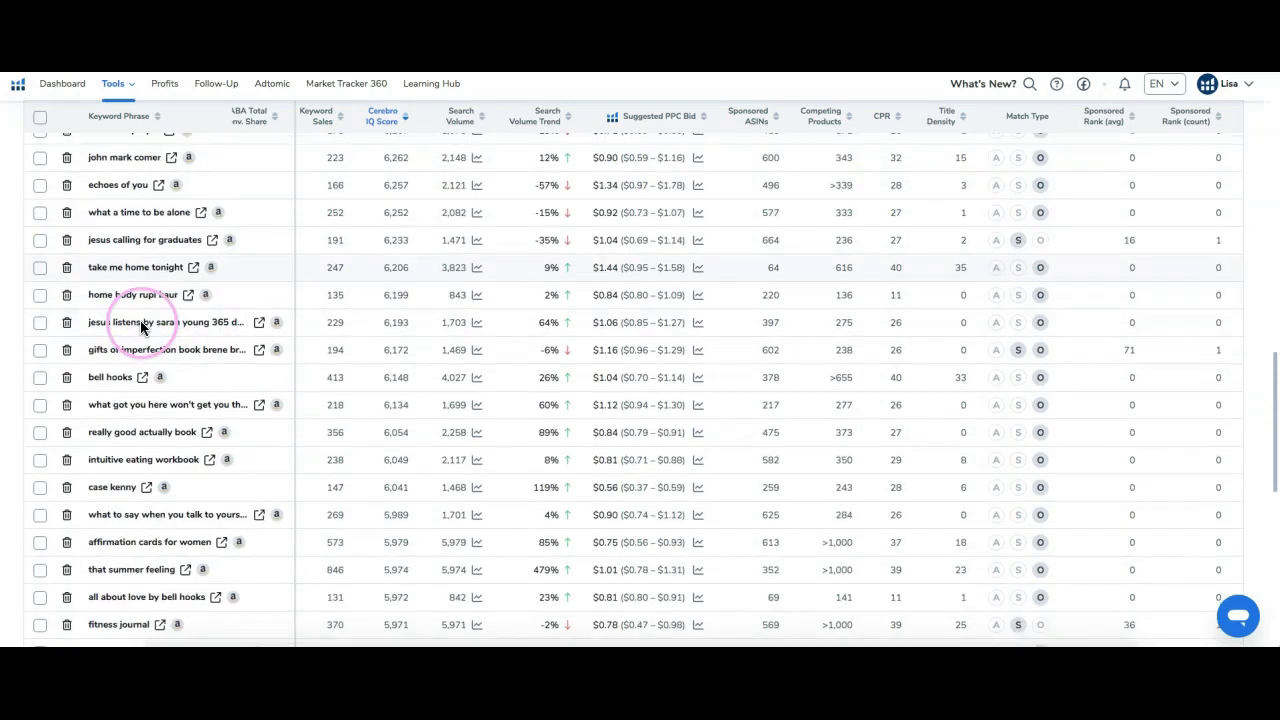
scroll(131, 389, down, 2)
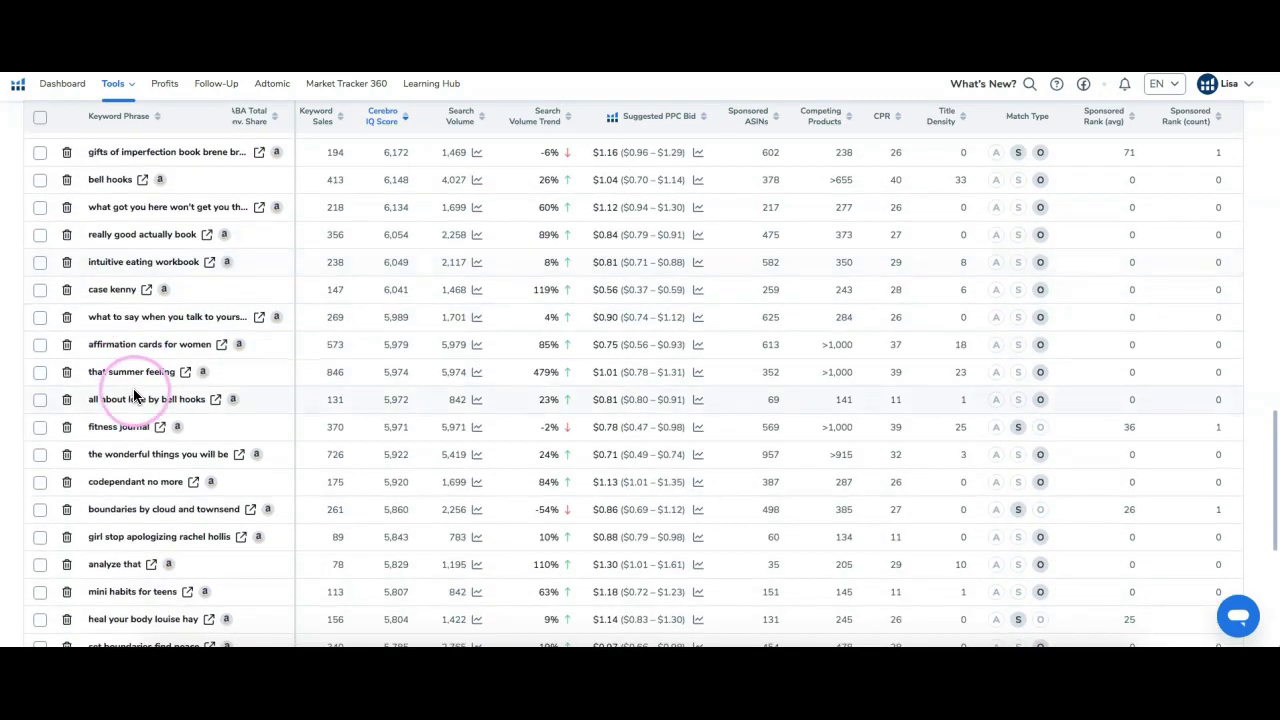
scroll(144, 387, down, 1)
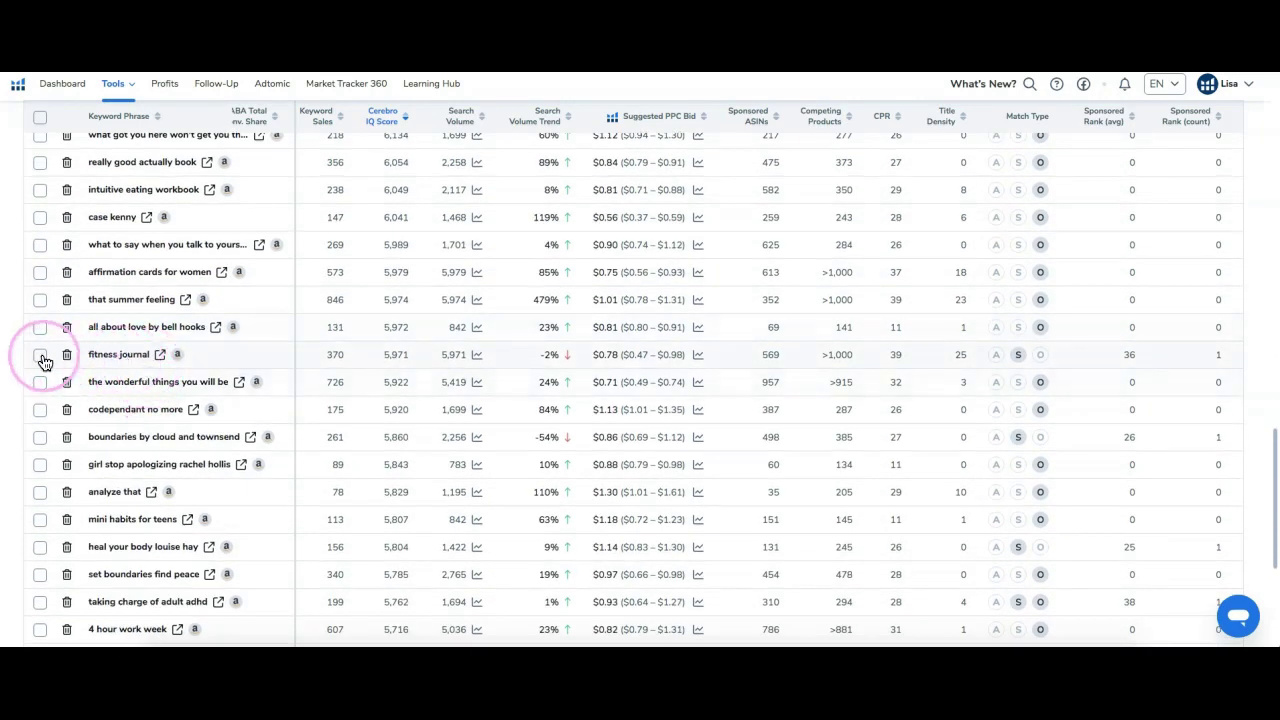
Clear the maximum value of the Competing Products filter
scroll(128, 370, down, 2)
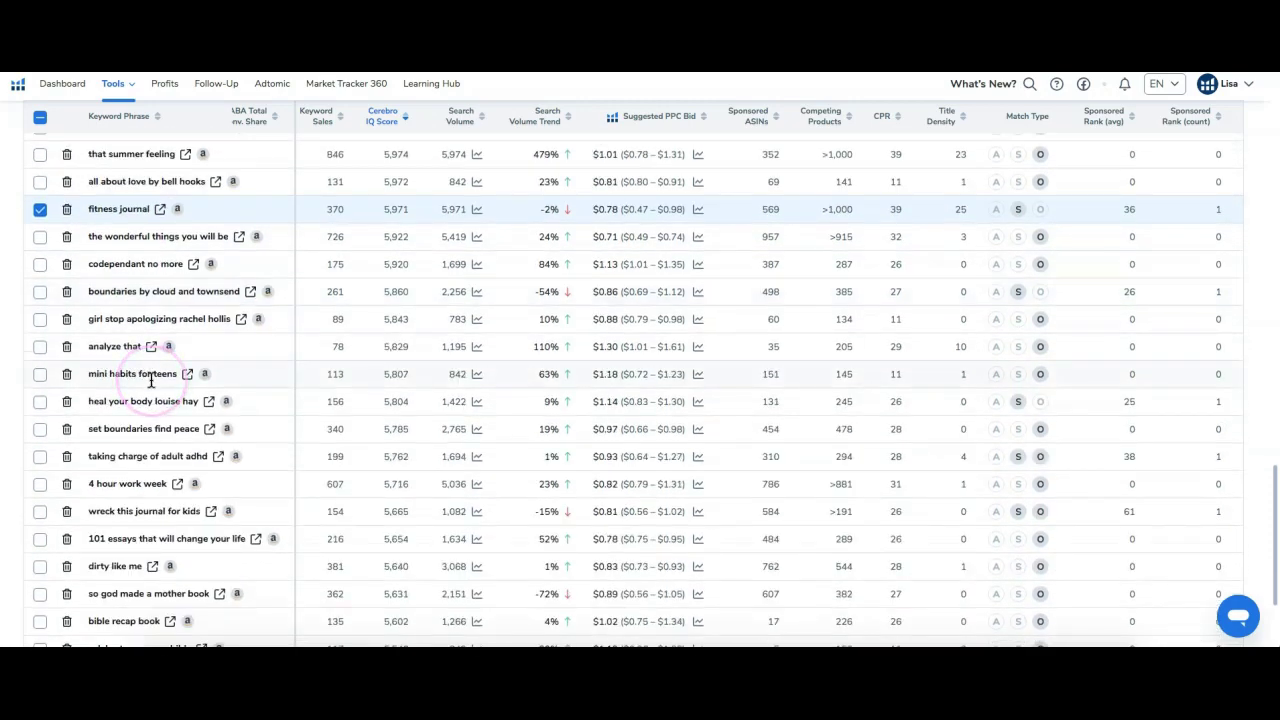
scroll(148, 378, down, 2)
scroll(234, 389, up, 10)
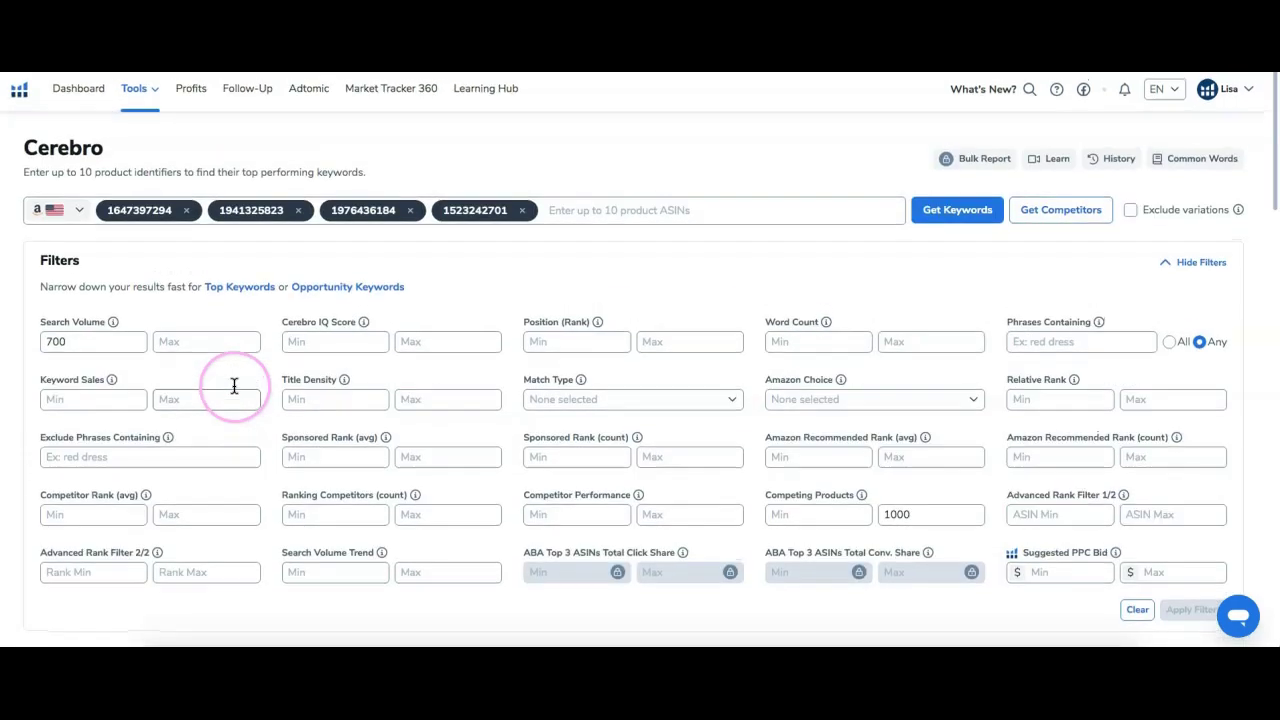
scroll(309, 380, down, 3)
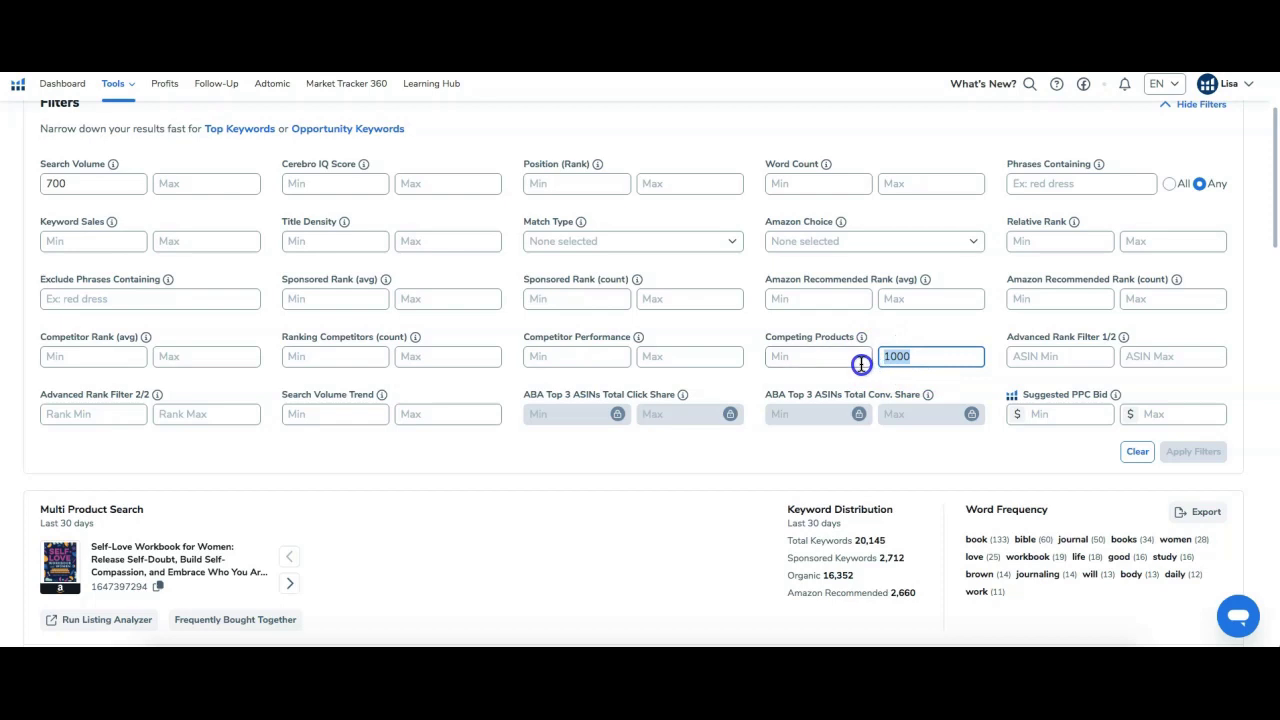
double_click(917, 356)
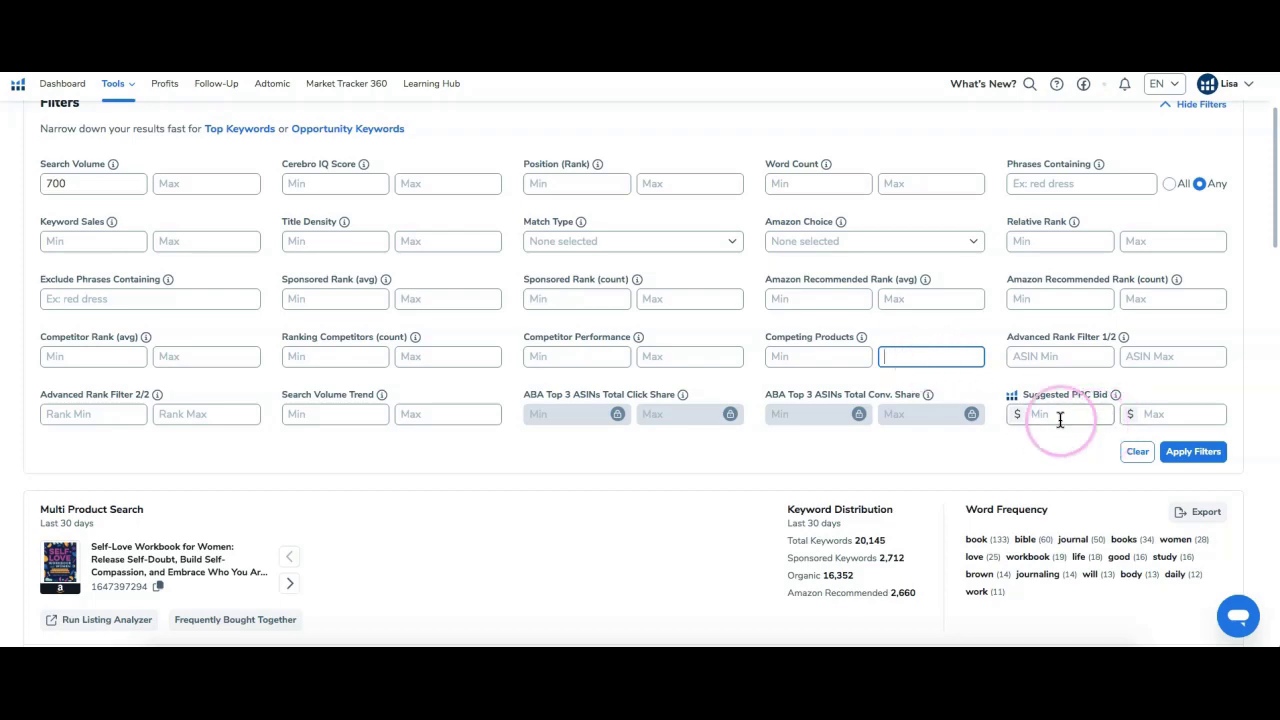
Examine the keyword sales, IQ scores and search volumes on the sixth page, including those of "fitness journal"
scroll(650, 348, down, 4)
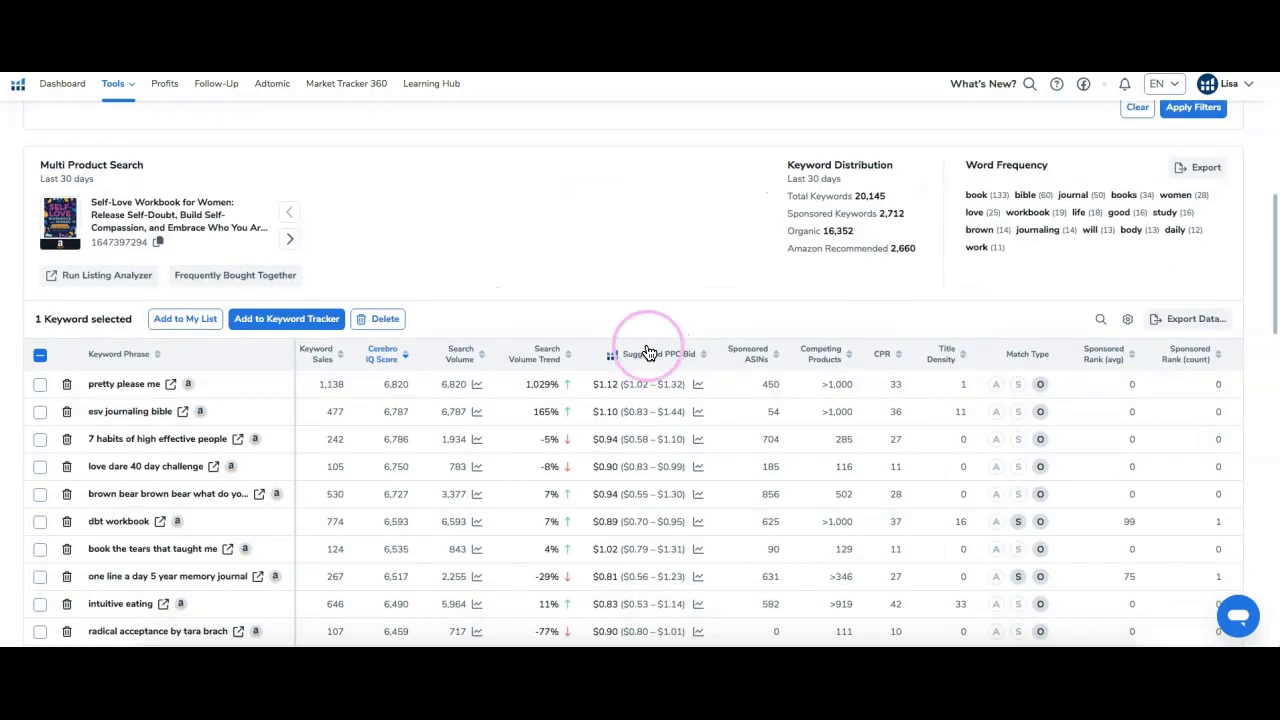
scroll(650, 340, down, 1)
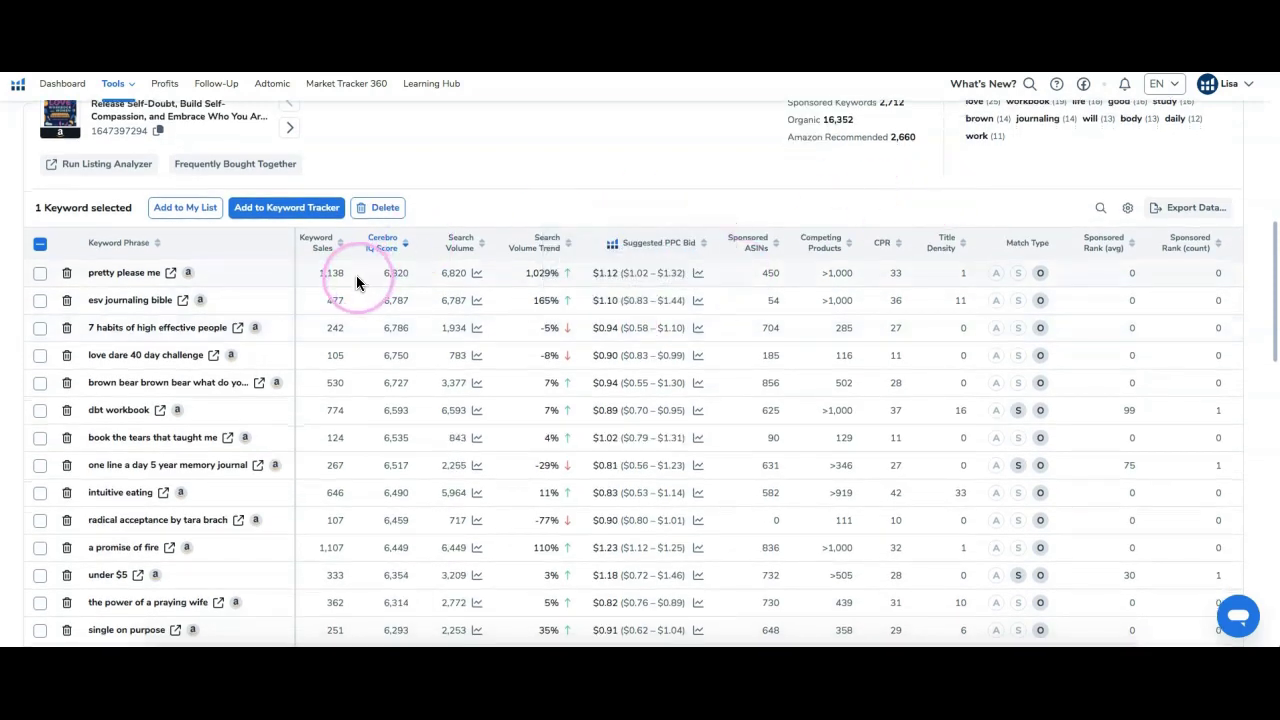
scroll(356, 275, down, 1)
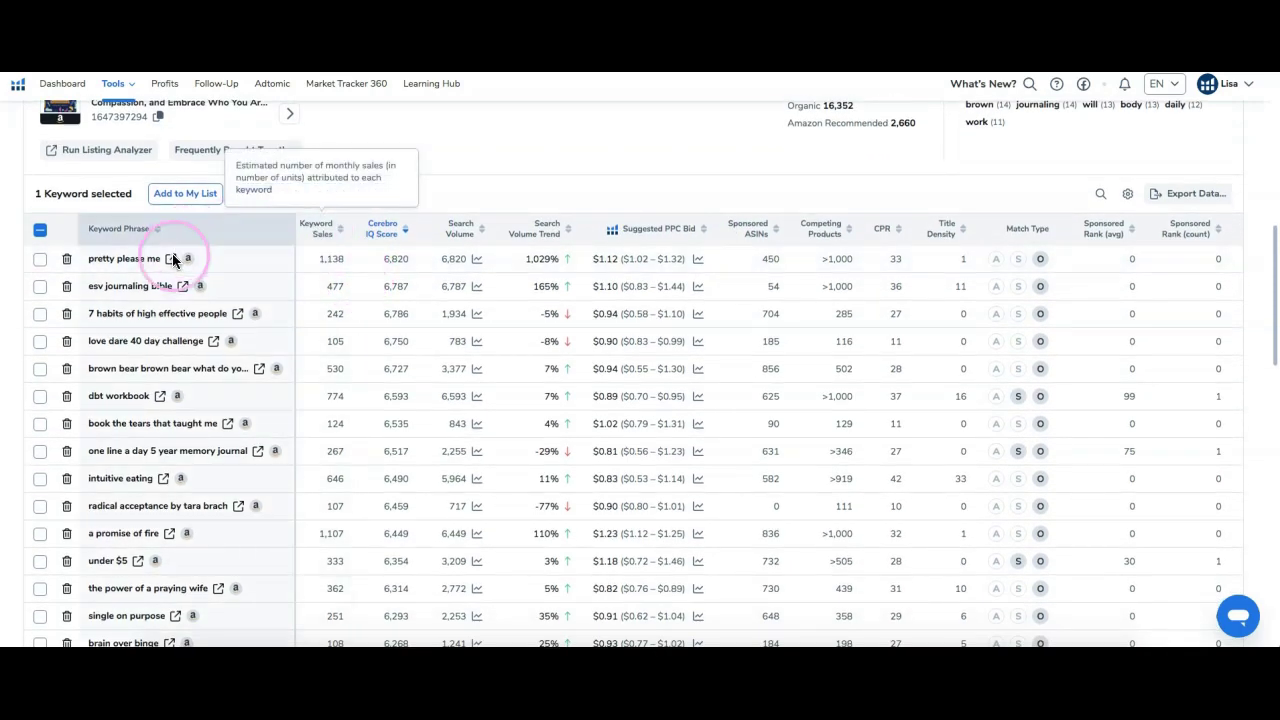
mouse_move(374, 248)
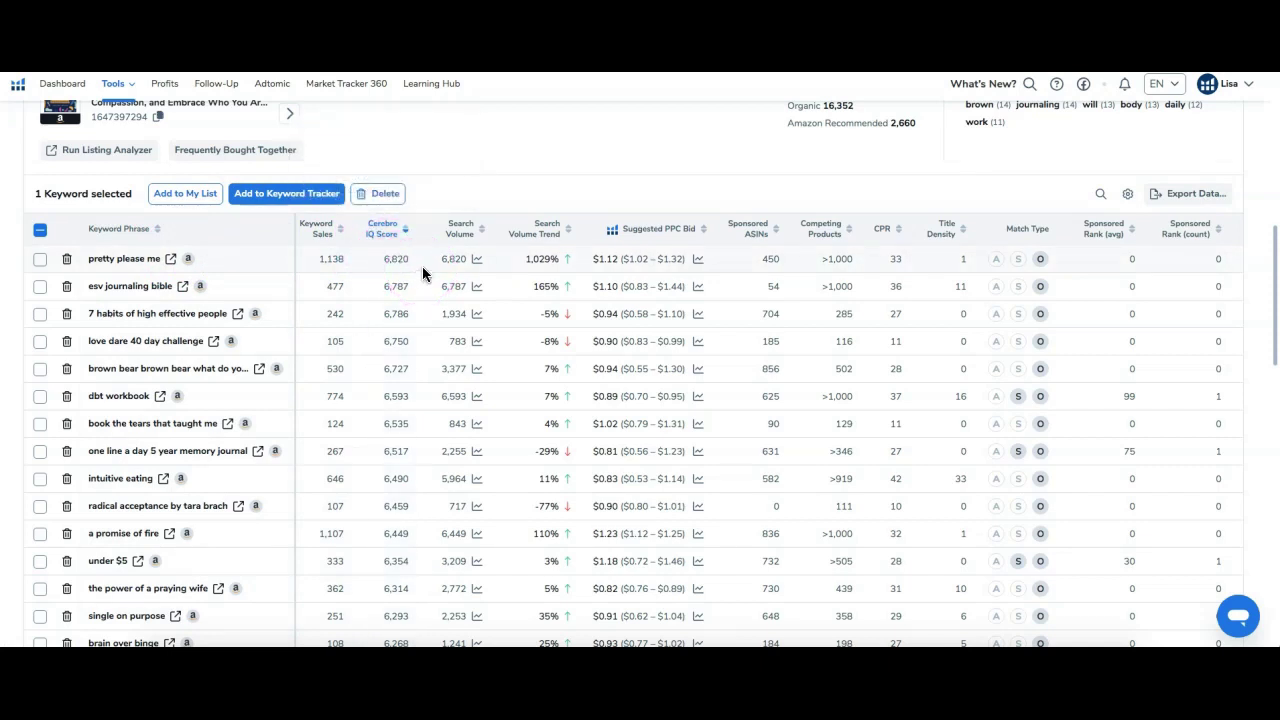
click(459, 263)
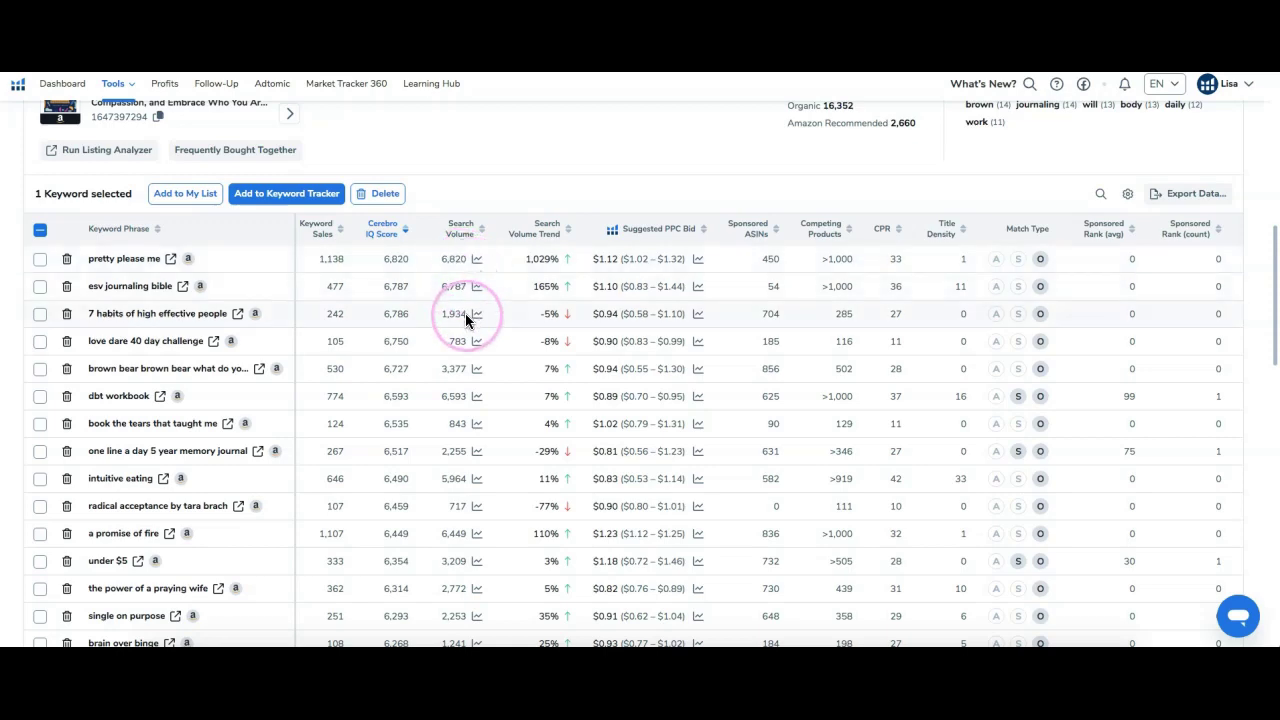
scroll(465, 313, down, 10)
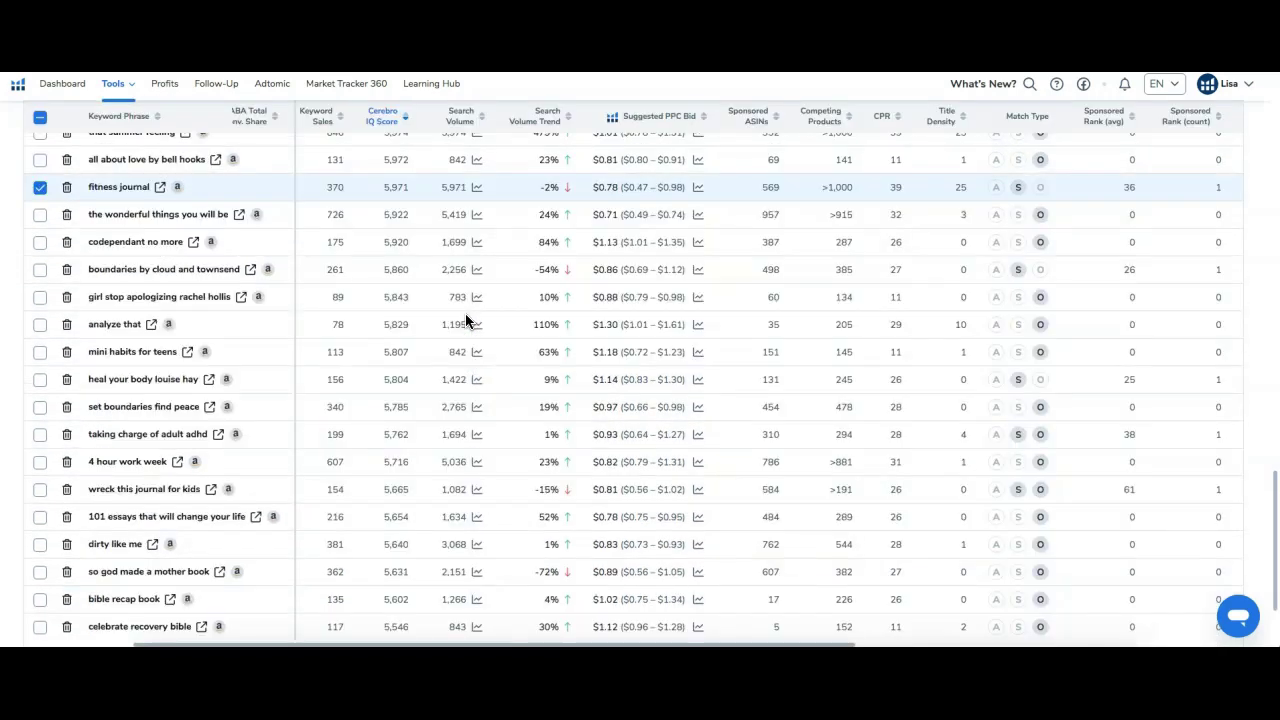
scroll(465, 313, up, 2)
click(421, 315)
click(360, 321)
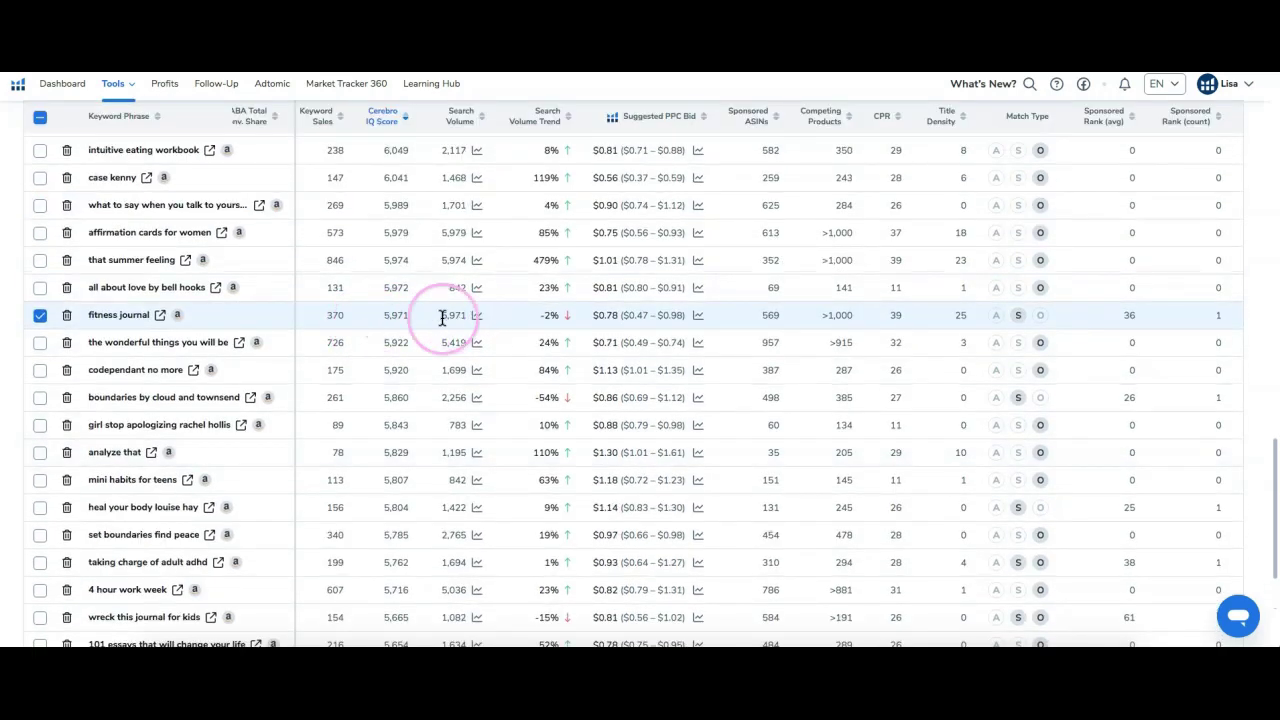
click(158, 316)
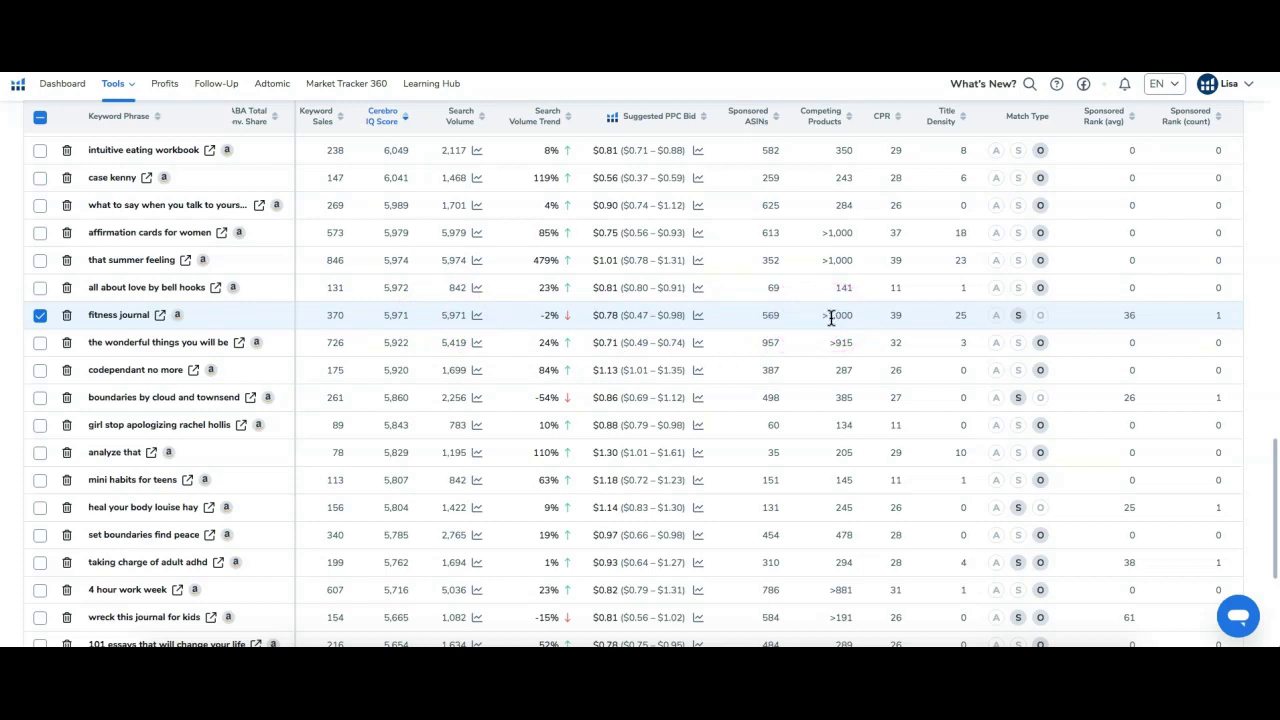
Review the keyword phrases listed below "fitness journal" through the end of the sixth page
scroll(590, 383, down, 1)
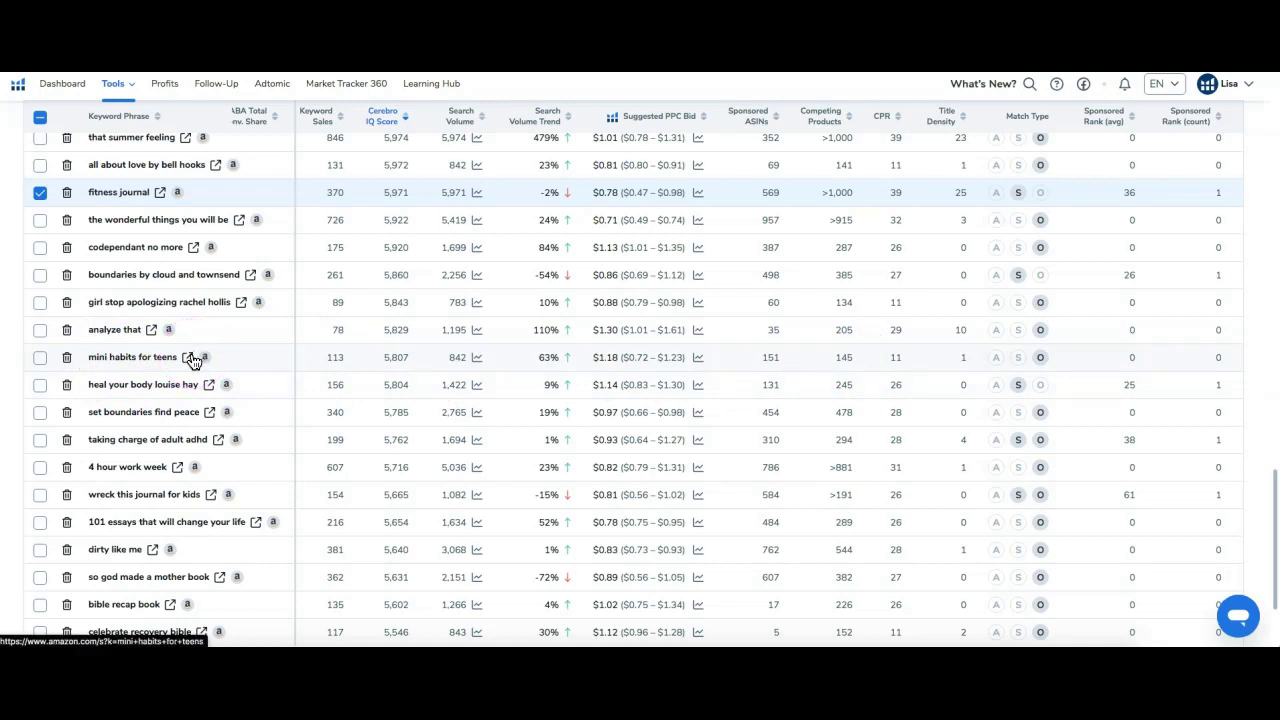
scroll(179, 347, down, 1)
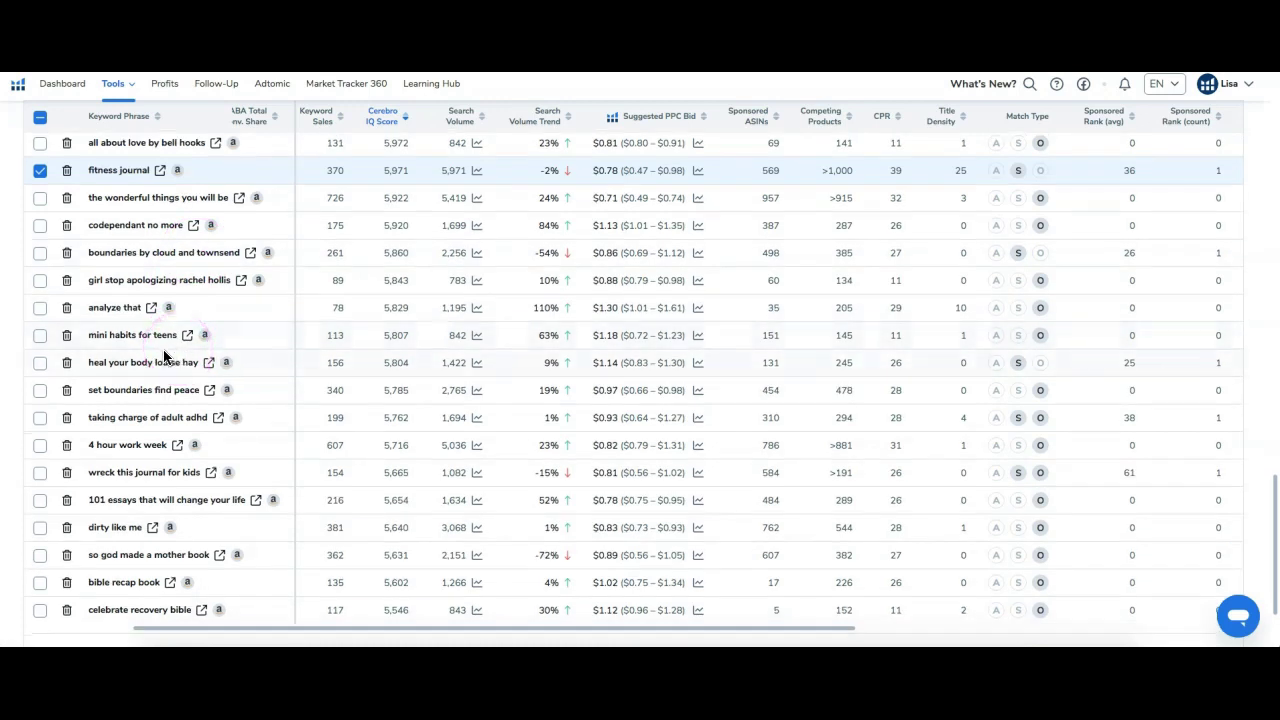
scroll(164, 357, down, 1)
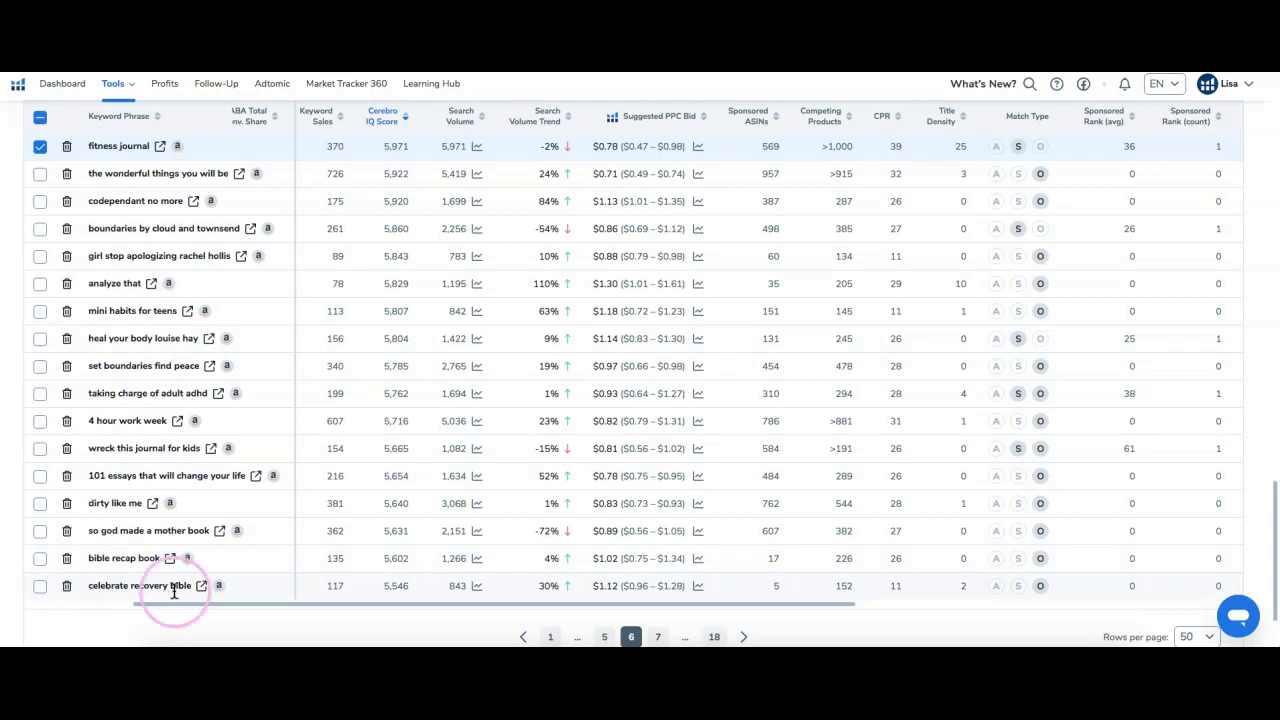
scroll(171, 523, up, 3)
scroll(178, 481, up, 10)
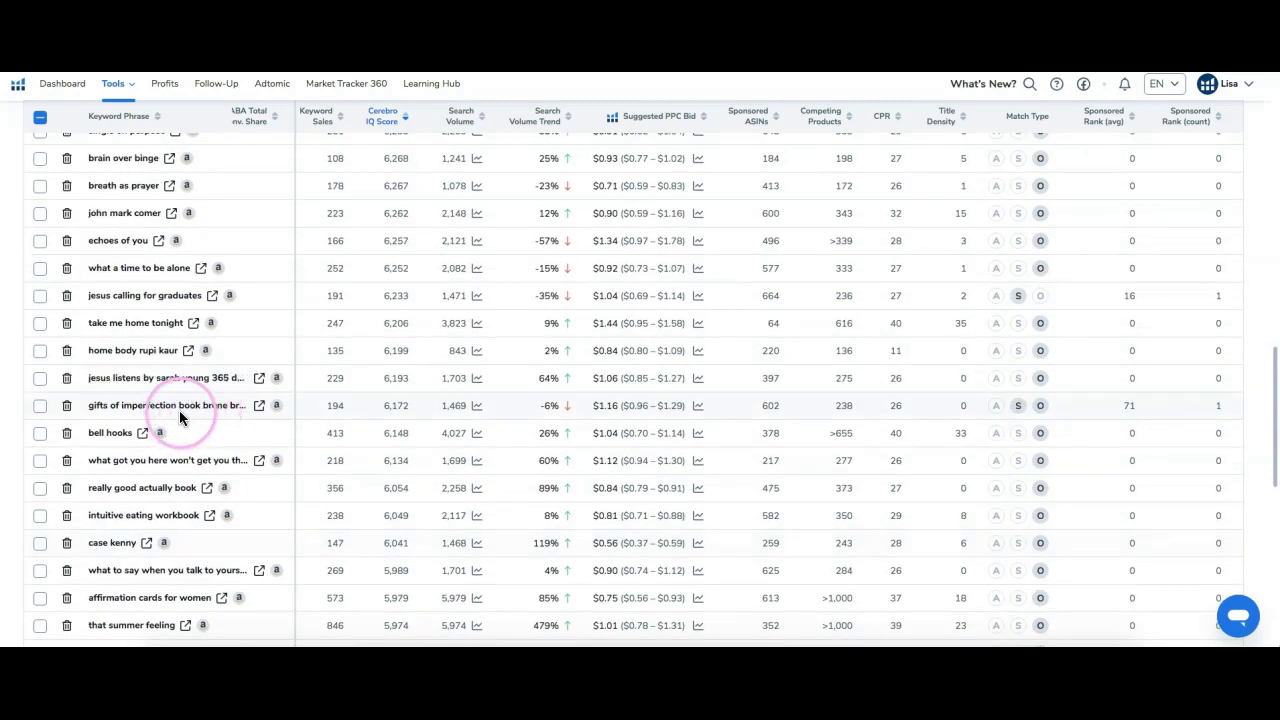
scroll(181, 377, up, 8)
scroll(181, 377, up, 6)
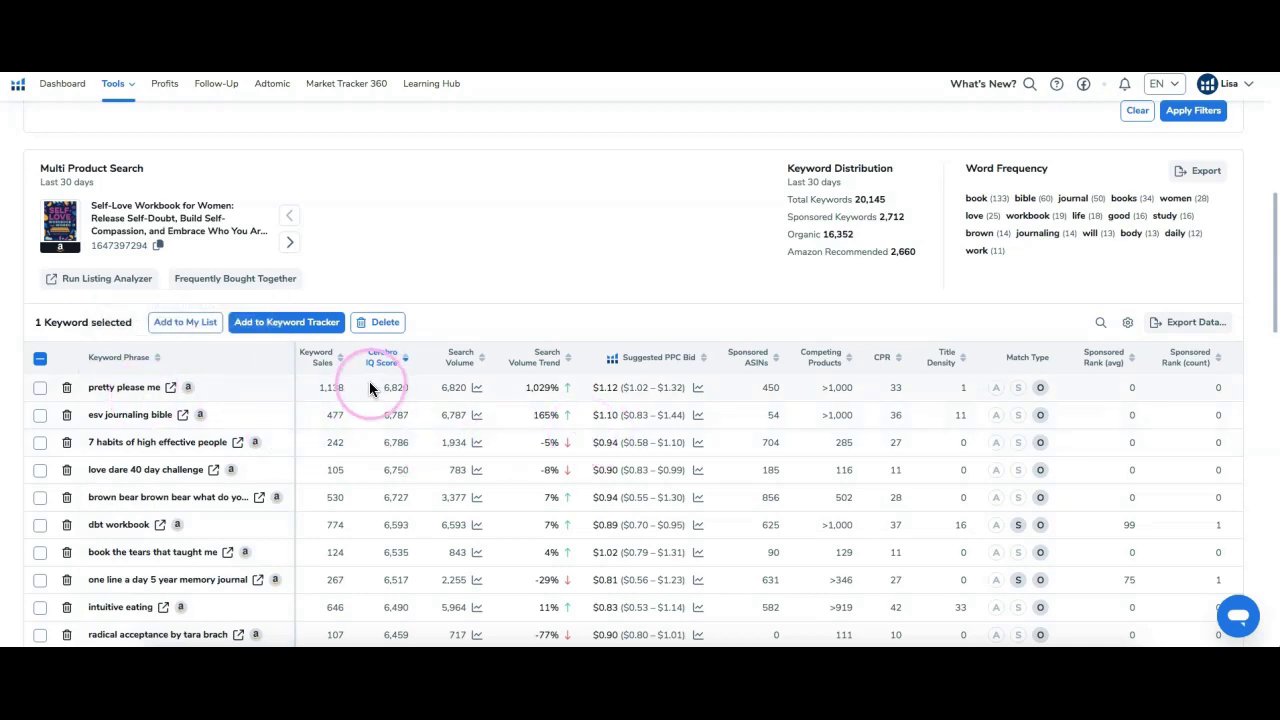
Add the selected "fitness journal" keyword to the "habit tracker" folder in My List
scroll(433, 390, up, 7)
scroll(433, 383, down, 9)
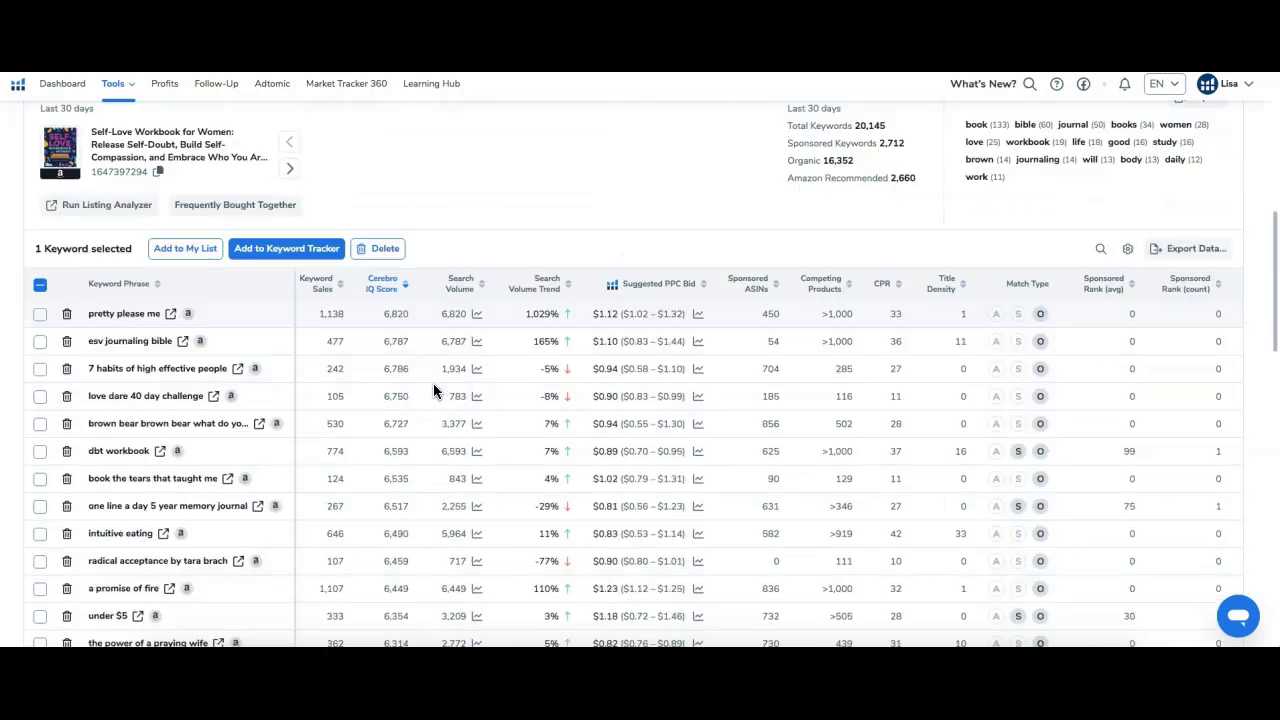
scroll(433, 383, up, 1)
click(196, 273)
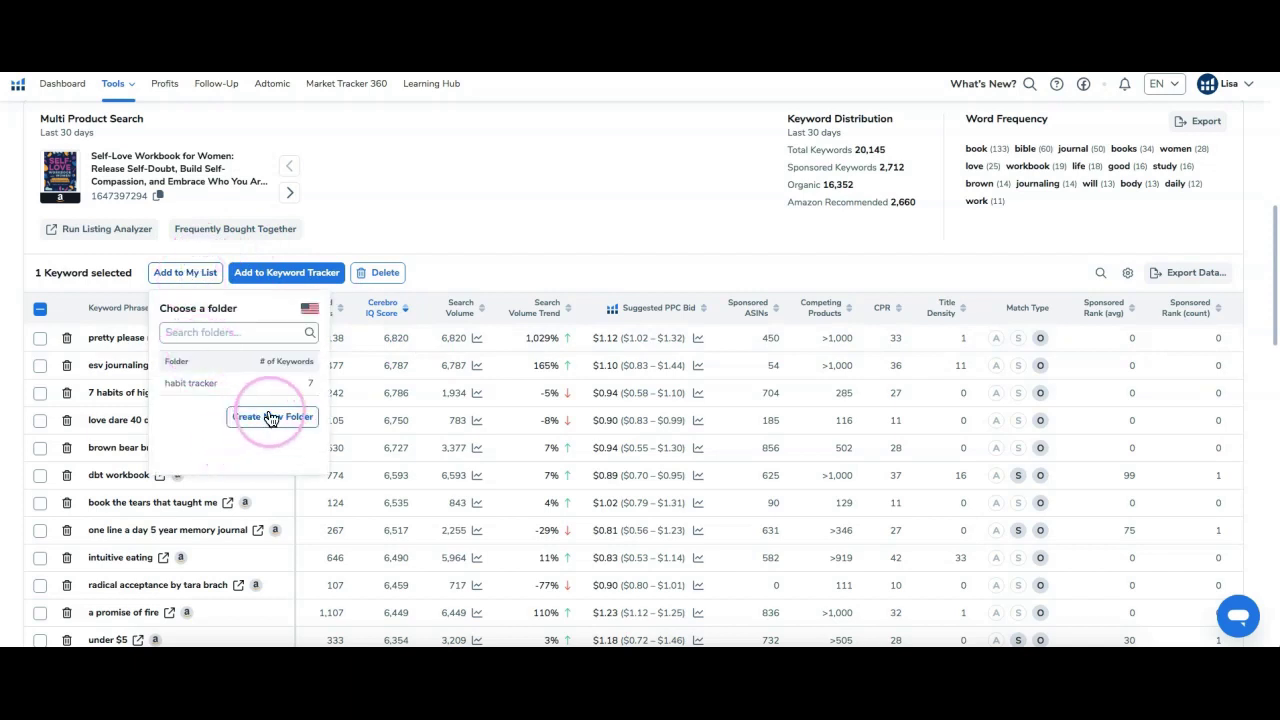
click(210, 383)
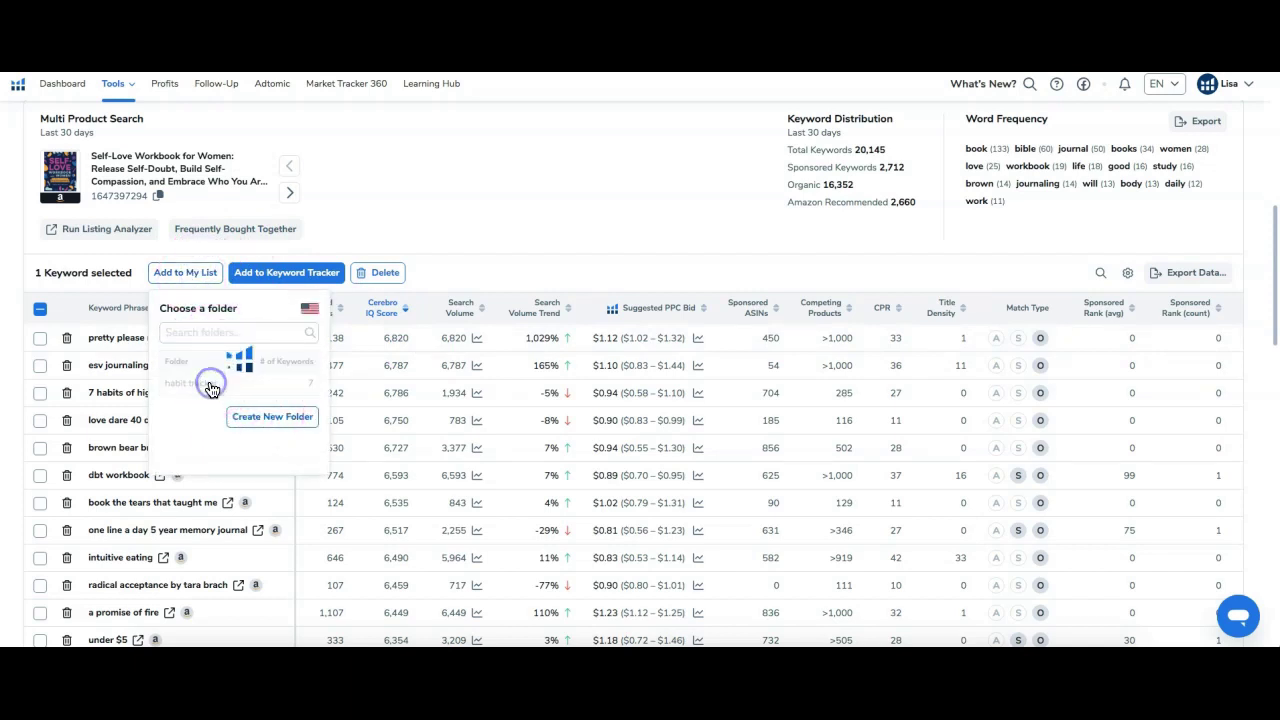
scroll(252, 370, up, 3)
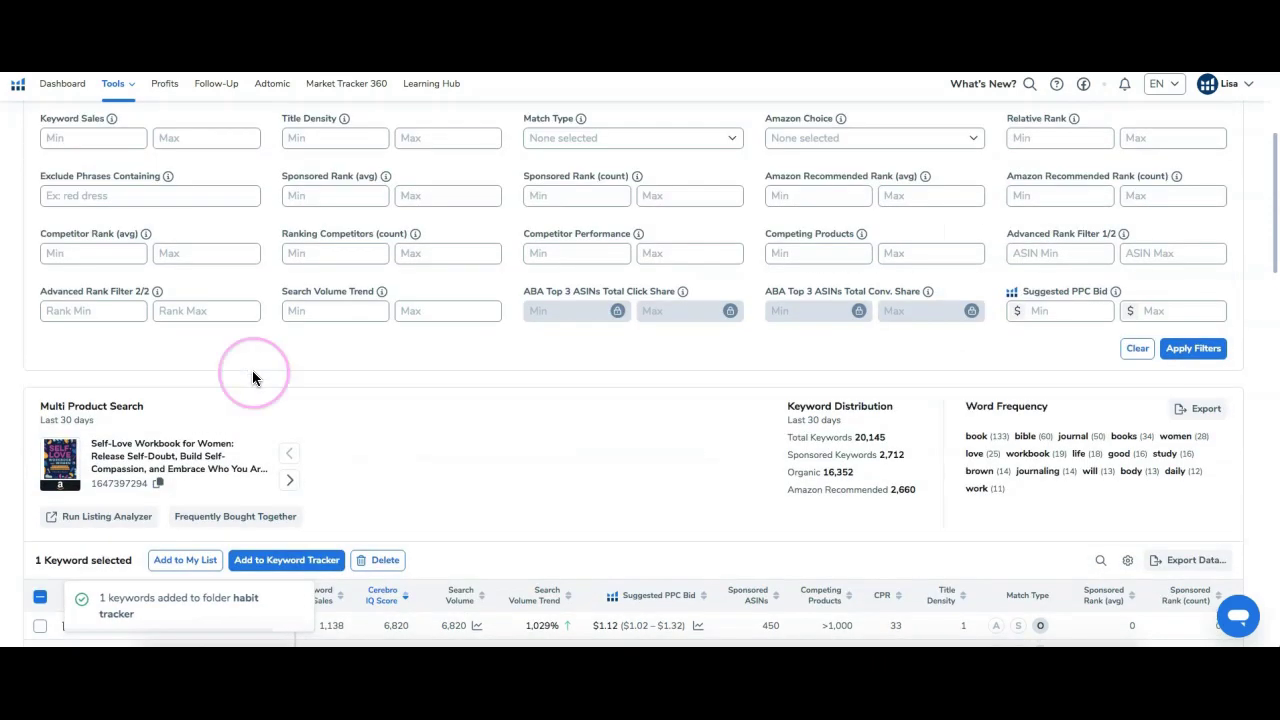
scroll(205, 460, down, 4)
scroll(186, 371, up, 4)
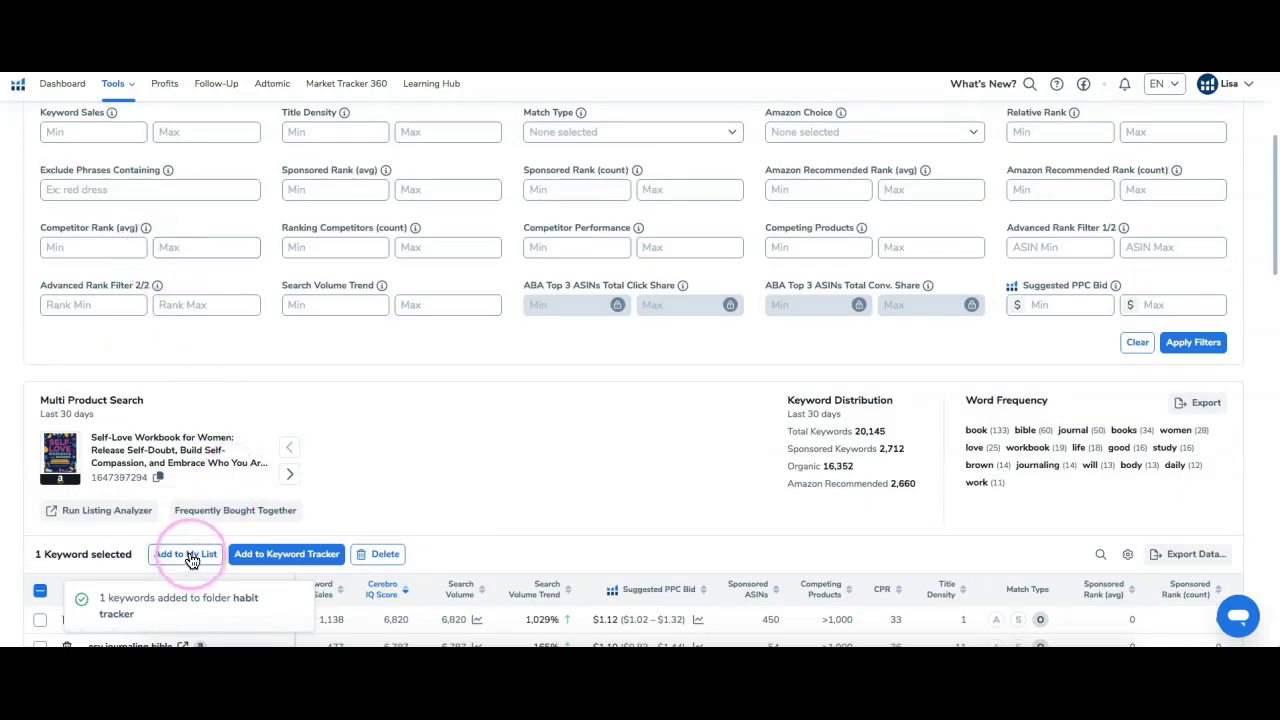
scroll(191, 540, up, 3)
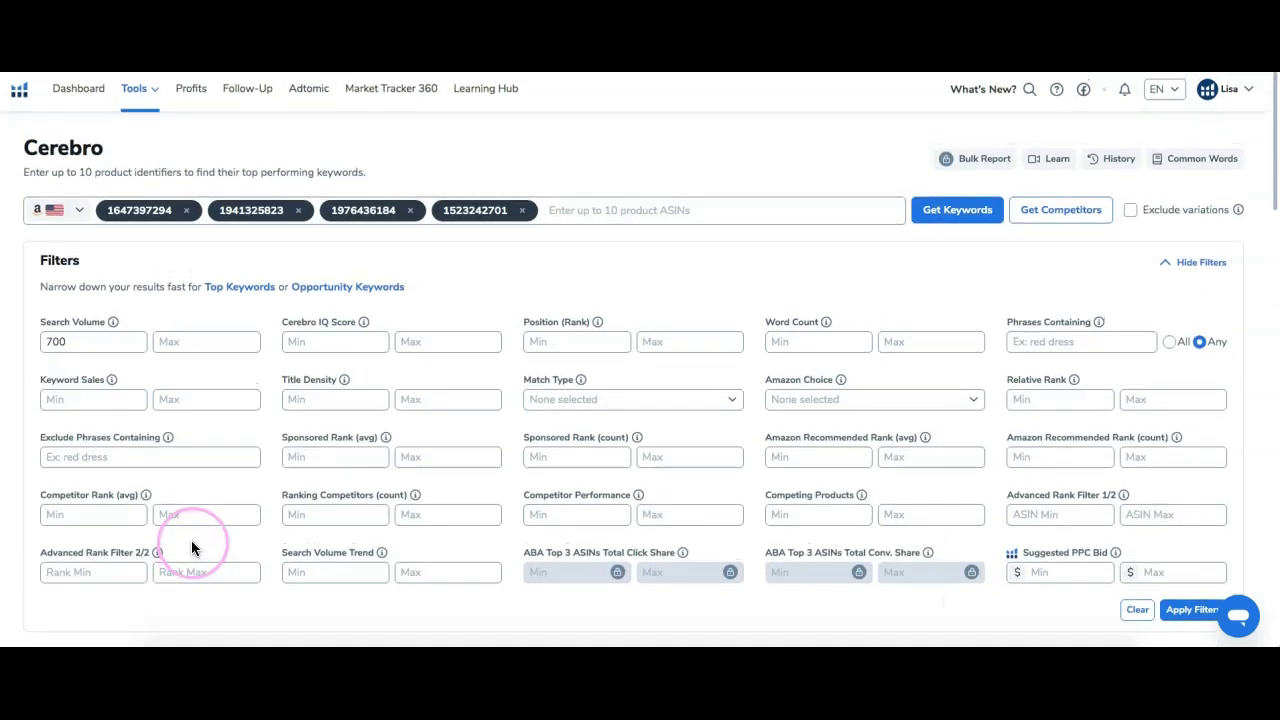
Open the Magnet tool and get keyword suggestions for "gratitude journal for kids"
click(145, 90)
click(325, 368)
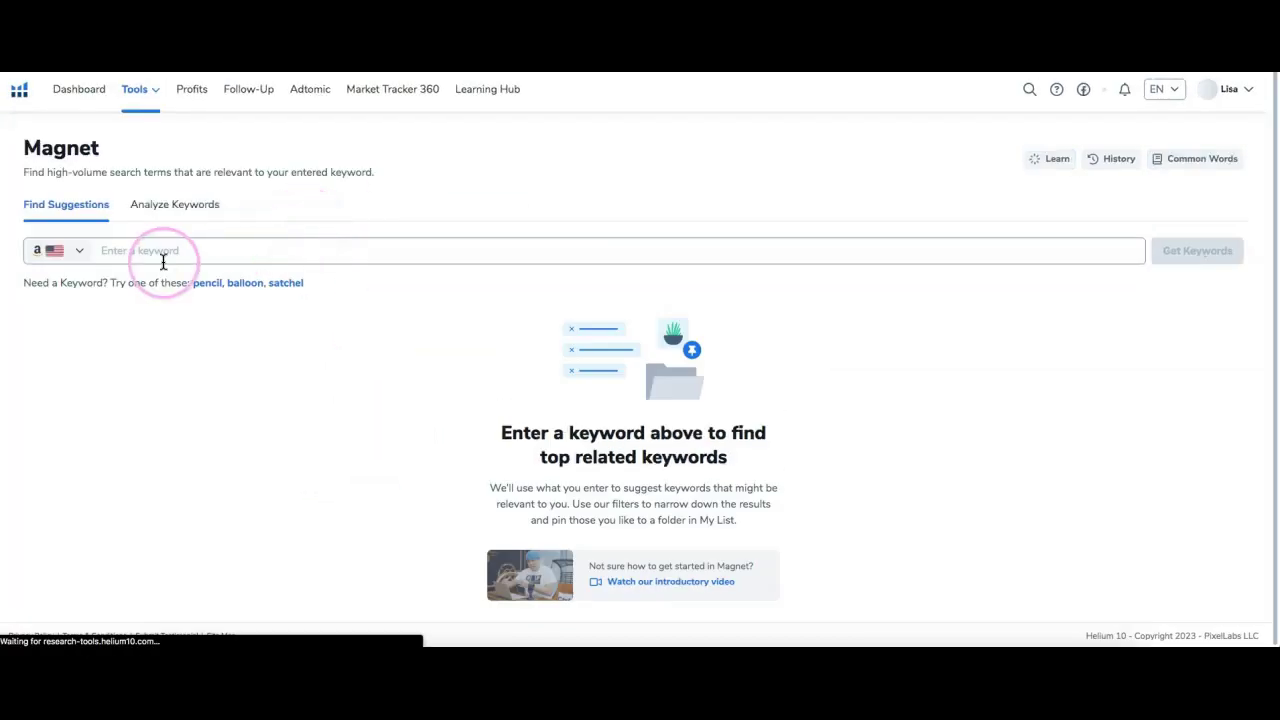
click(162, 250)
text(gr)
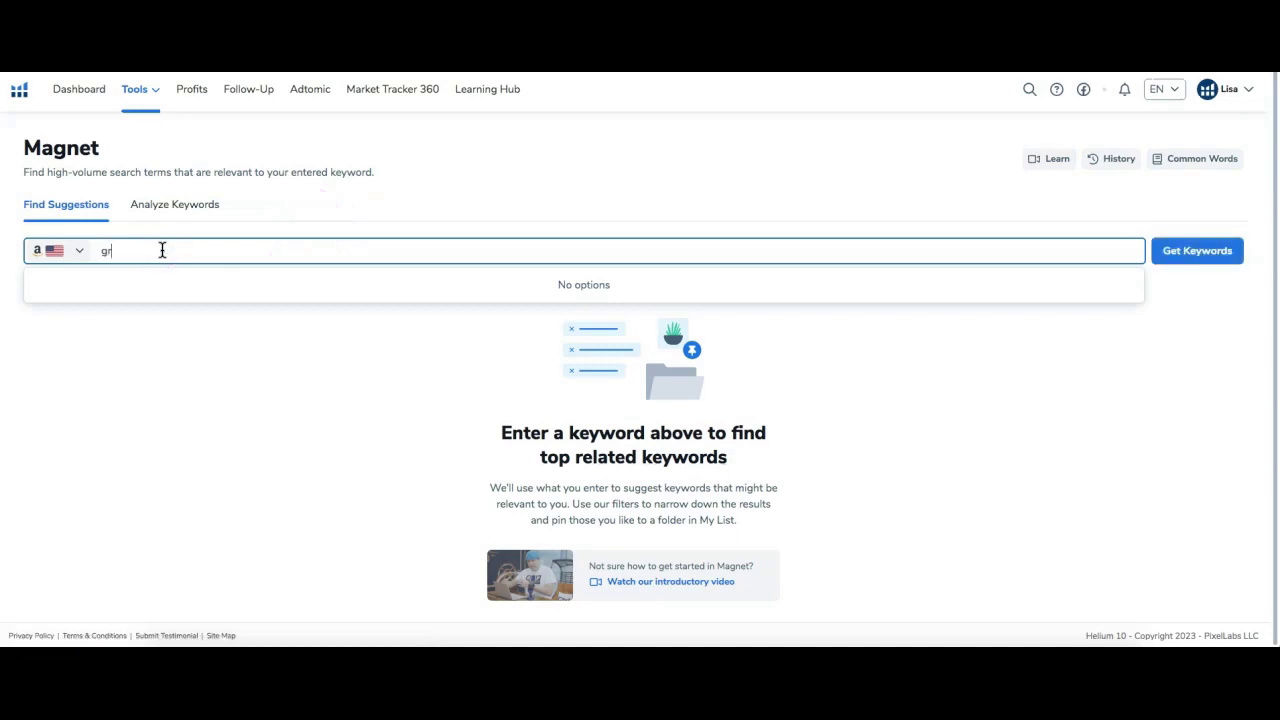
text(atitu)
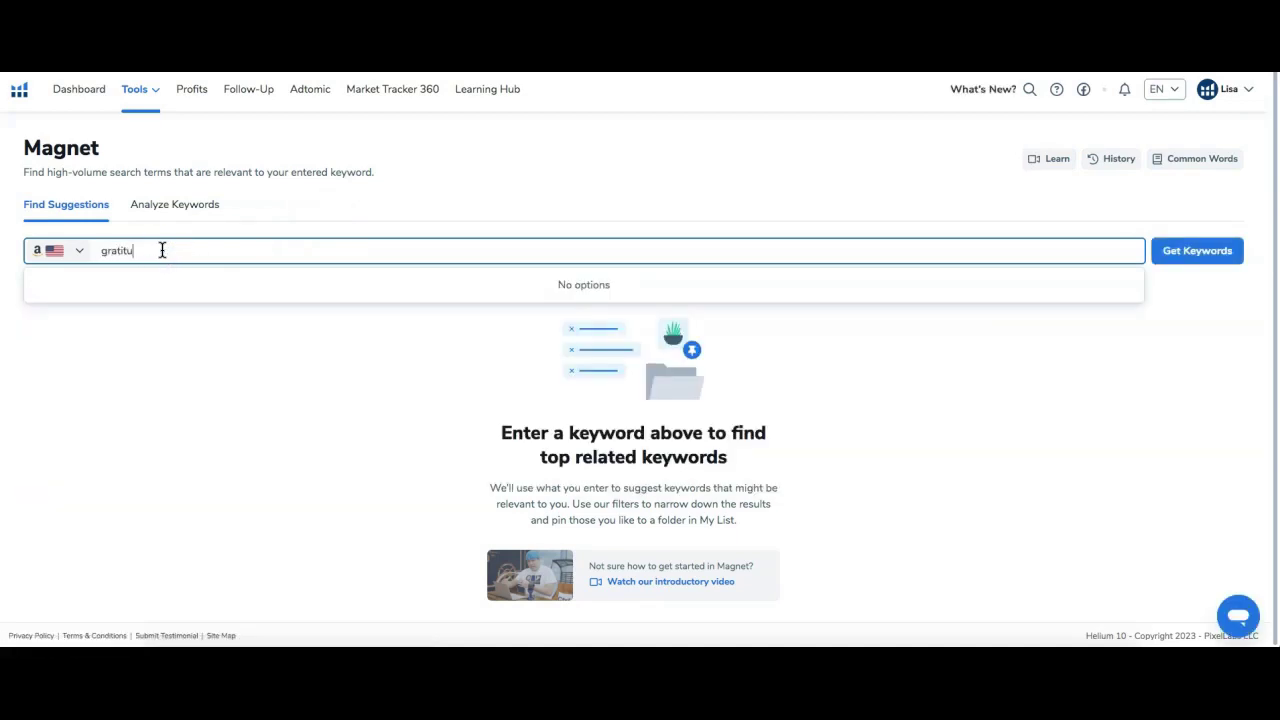
text(de journal)
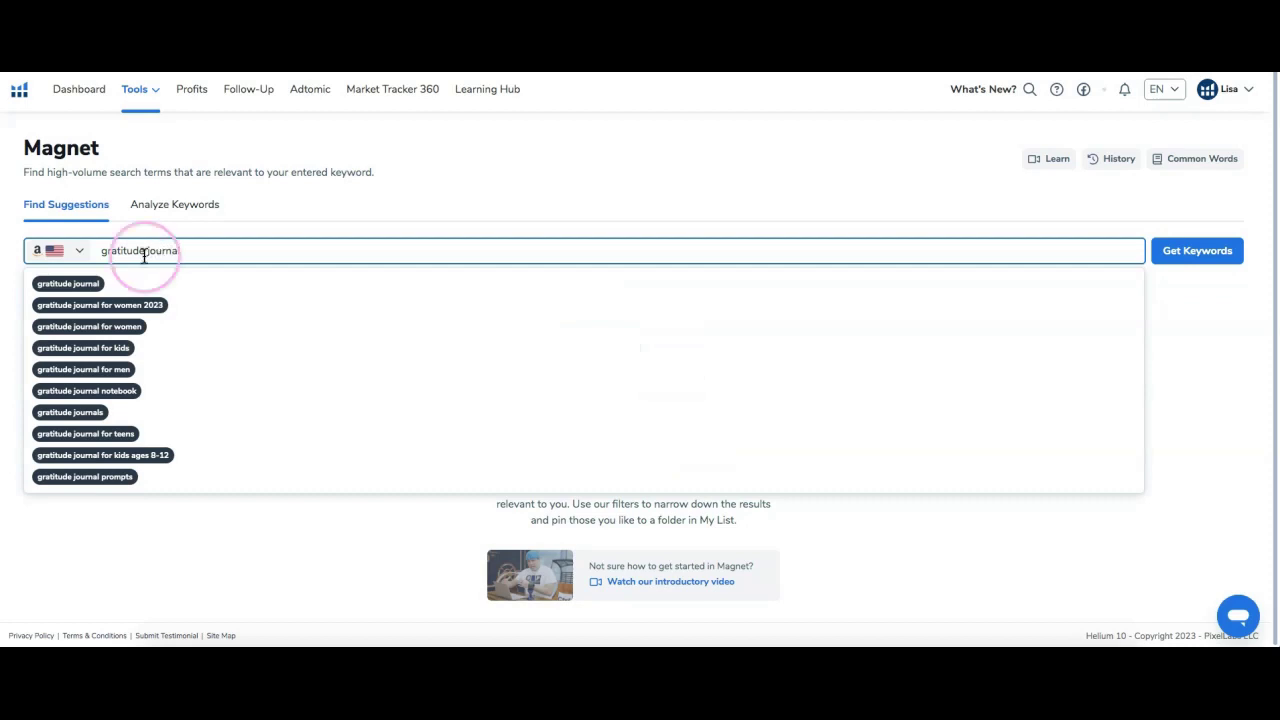
click(120, 347)
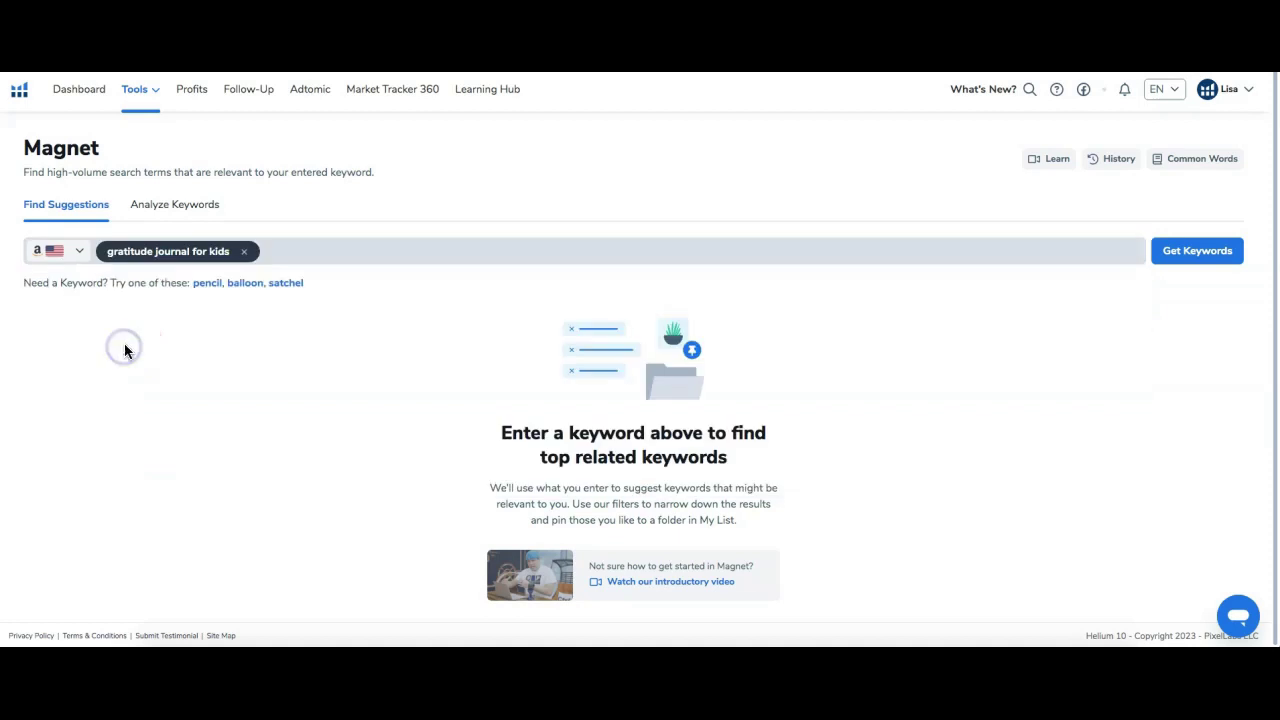
click(1172, 255)
click(600, 415)
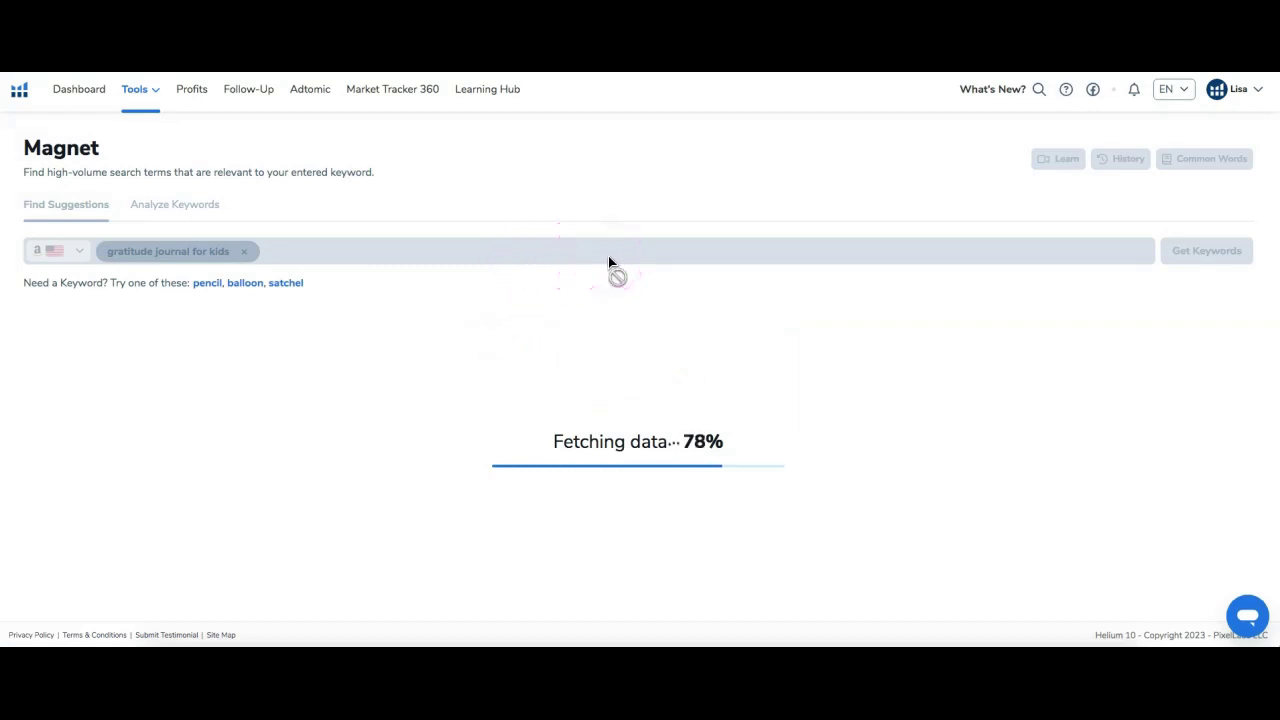
click(575, 260)
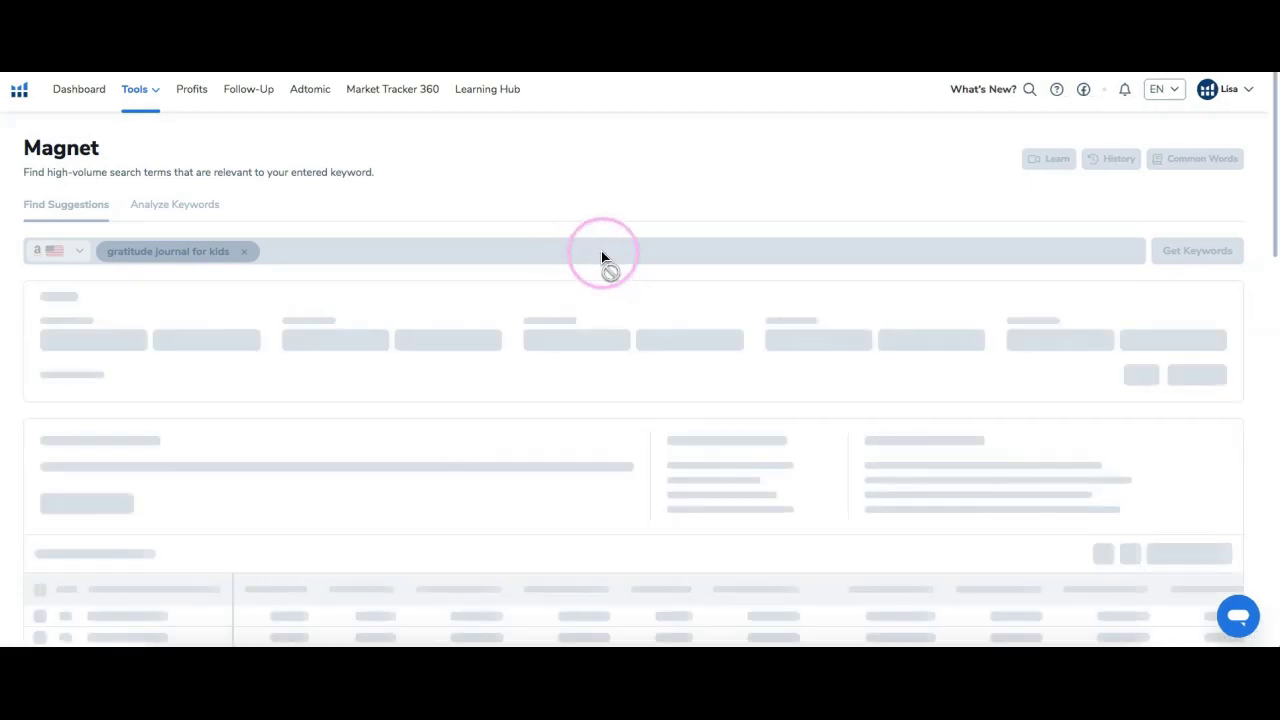
Look through the first page of Magnet's keyword suggestions and the metric columns for "gratitude journal for kids"
scroll(615, 259, down, 3)
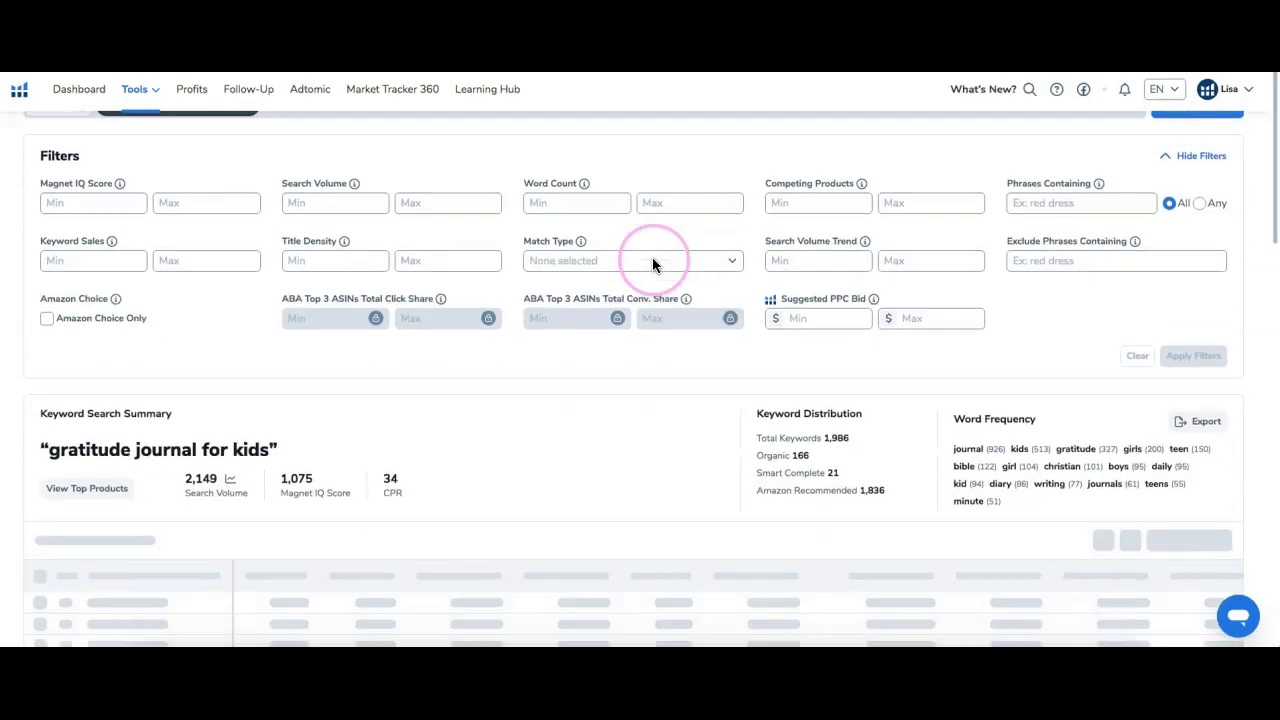
scroll(569, 262, down, 3)
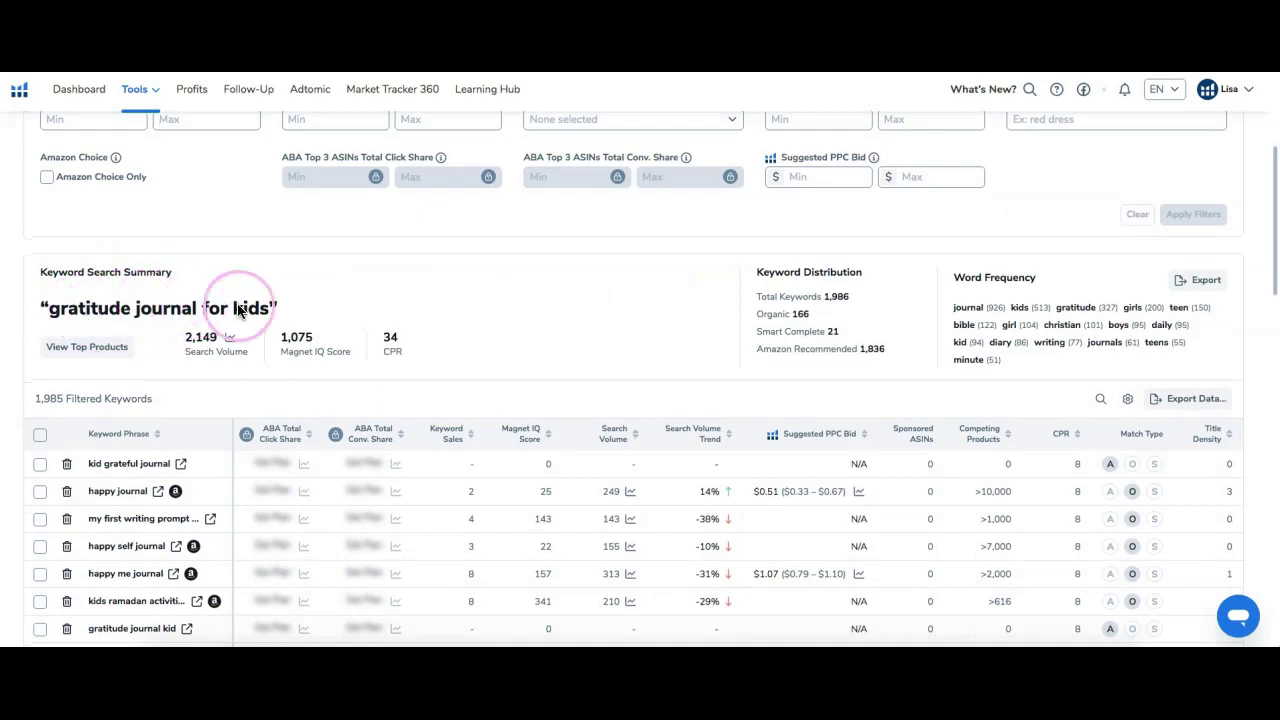
scroll(451, 298, down, 15)
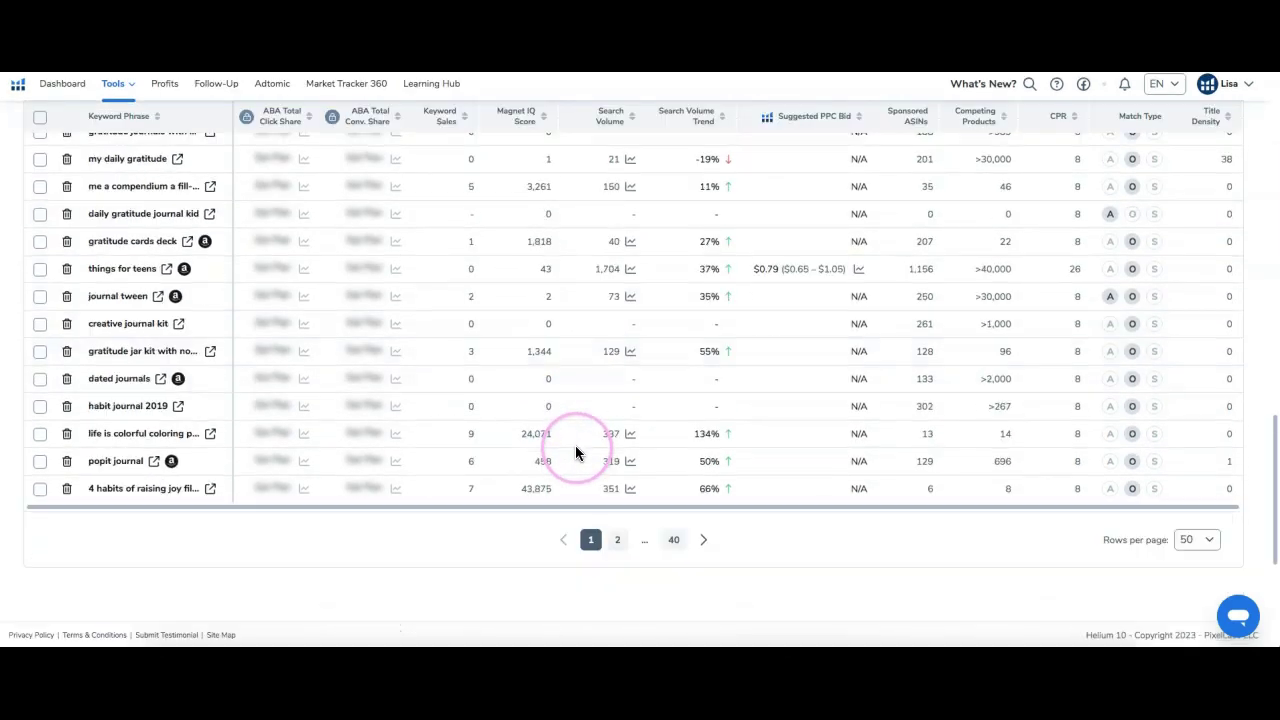
drag(572, 509, 616, 507)
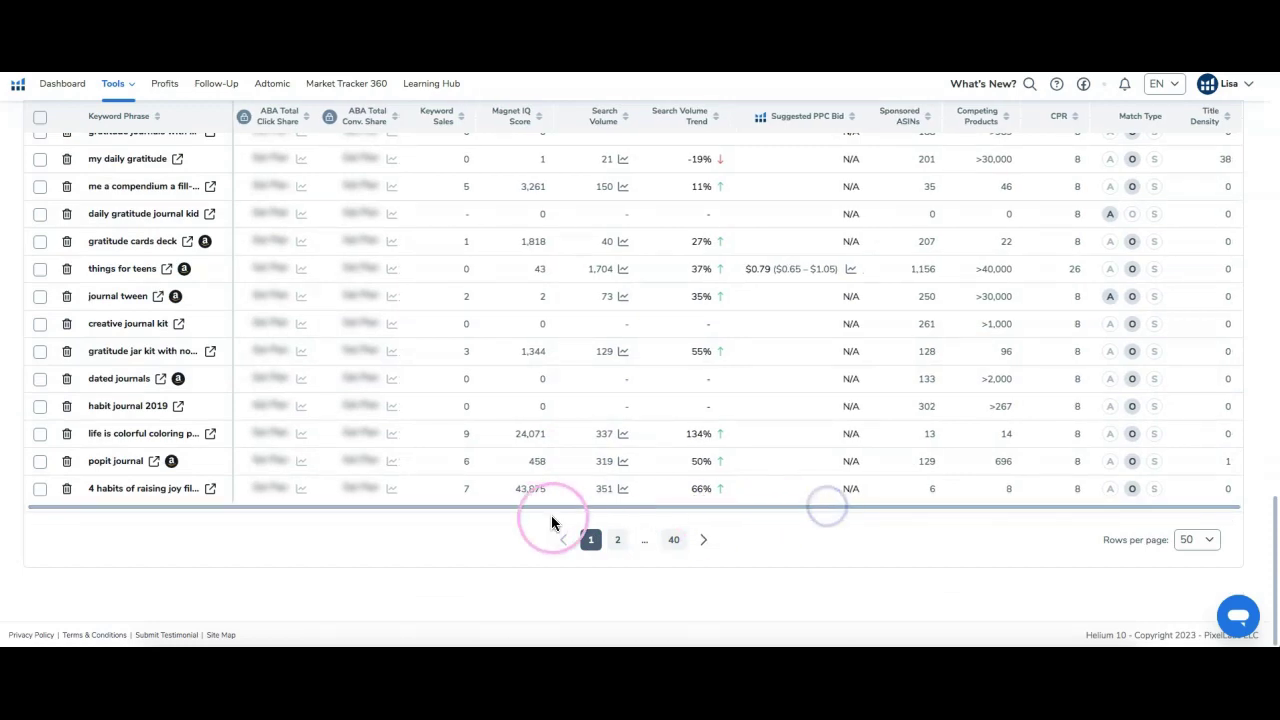
drag(549, 507, 617, 507)
scroll(610, 503, up, 15)
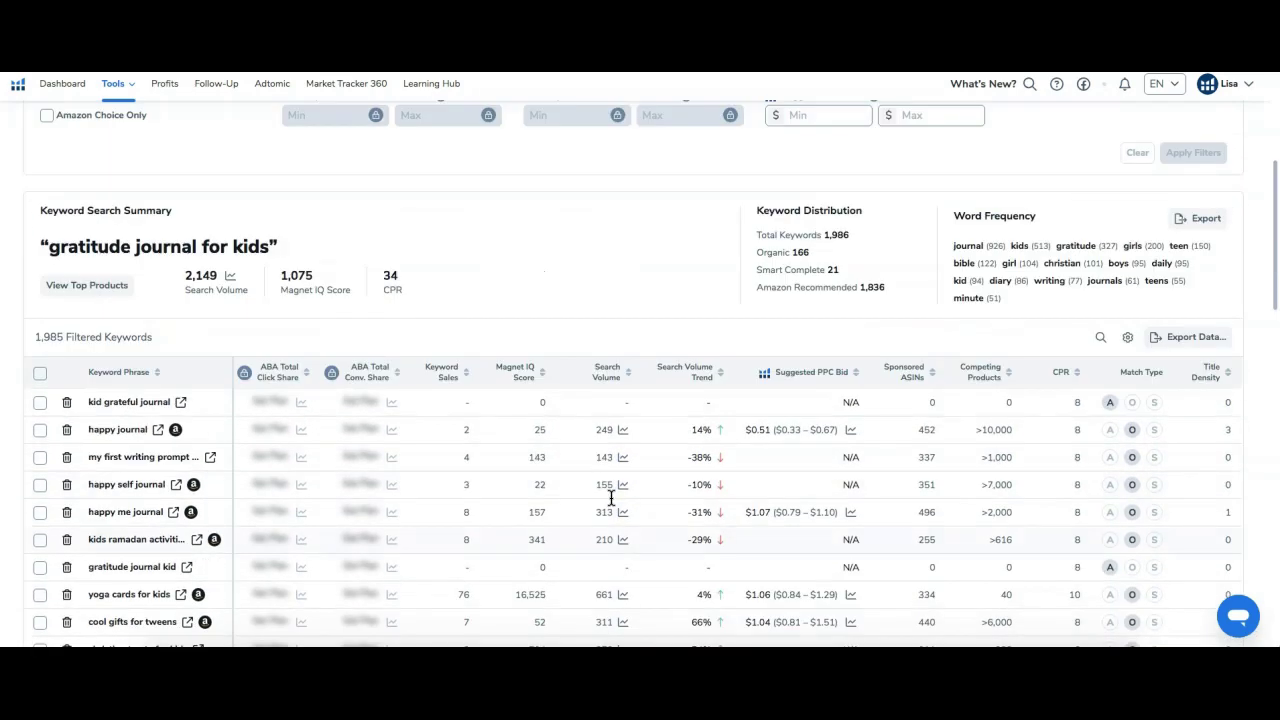
Sort the keyword suggestions by Magnet IQ Score from highest to lowest and widen the Keyword Phrase column to show longer phrases
scroll(610, 495, down, 2)
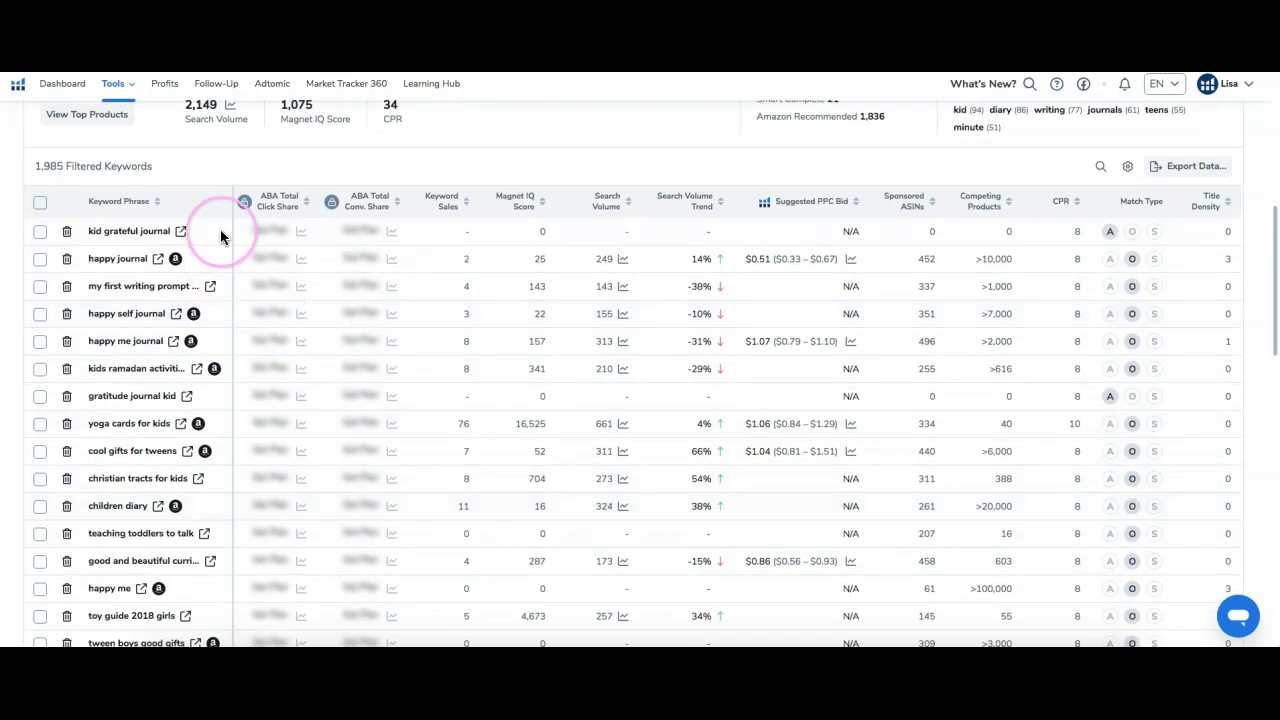
click(265, 229)
drag(265, 229, 626, 200)
click(596, 203)
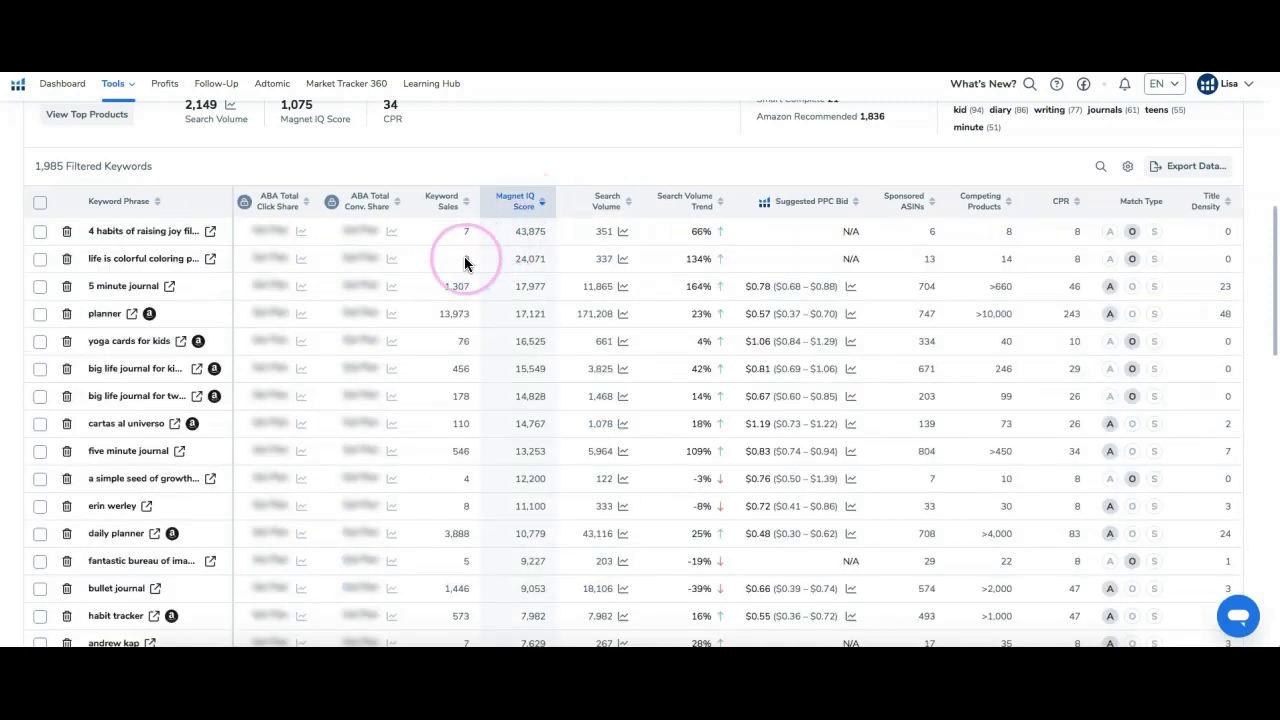
drag(232, 214, 320, 207)
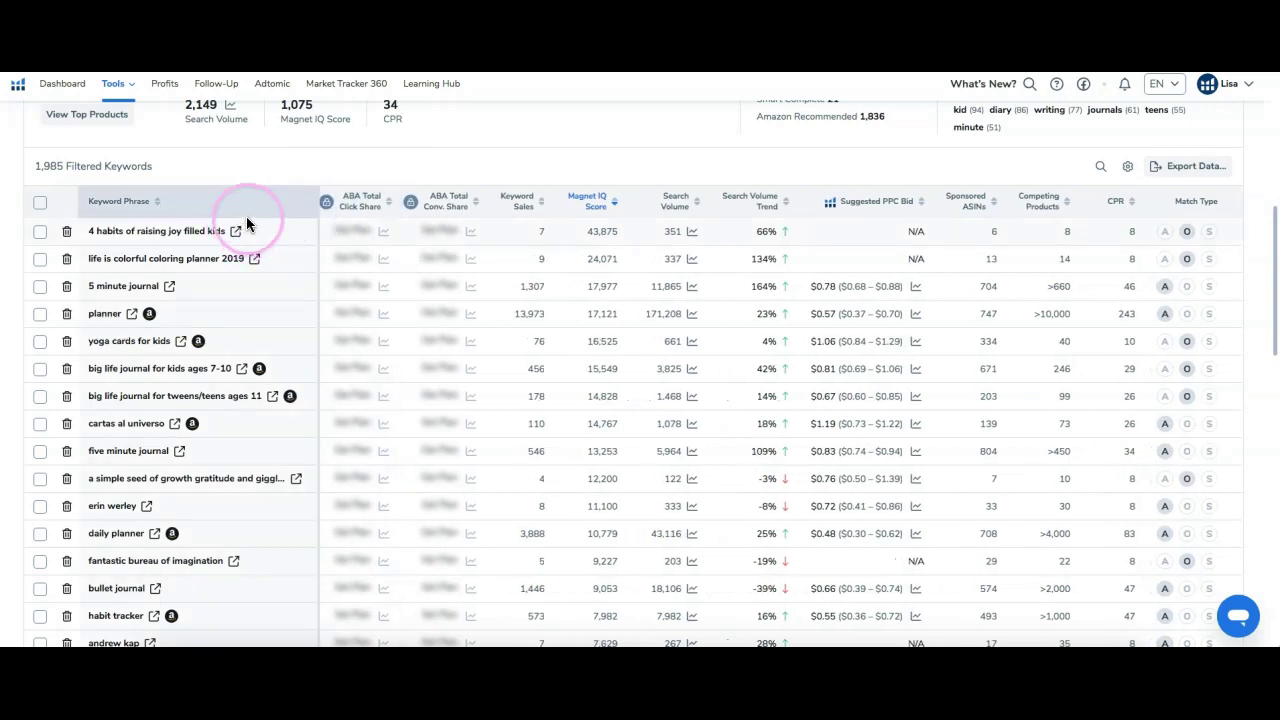
Examine the keyword phrases with the highest Magnet IQ Scores, along with the available filters and the keyword search summary
scroll(190, 238, down, 4)
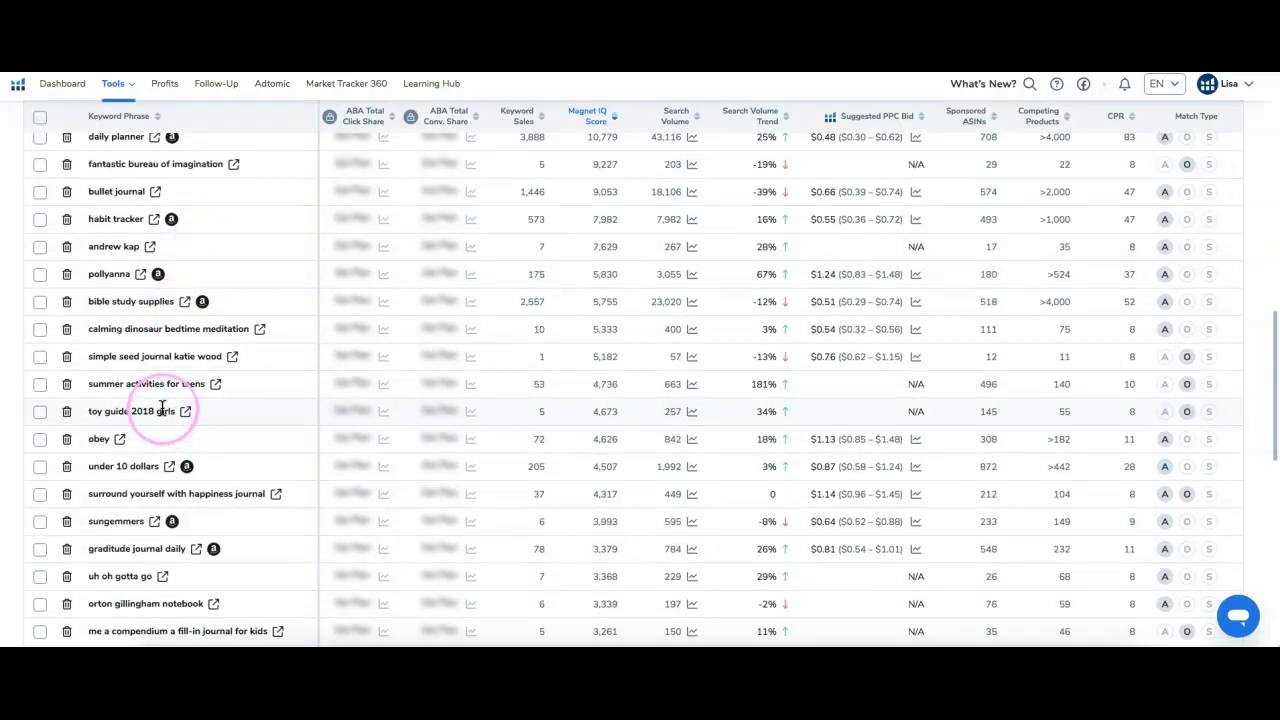
scroll(158, 420, up, 4)
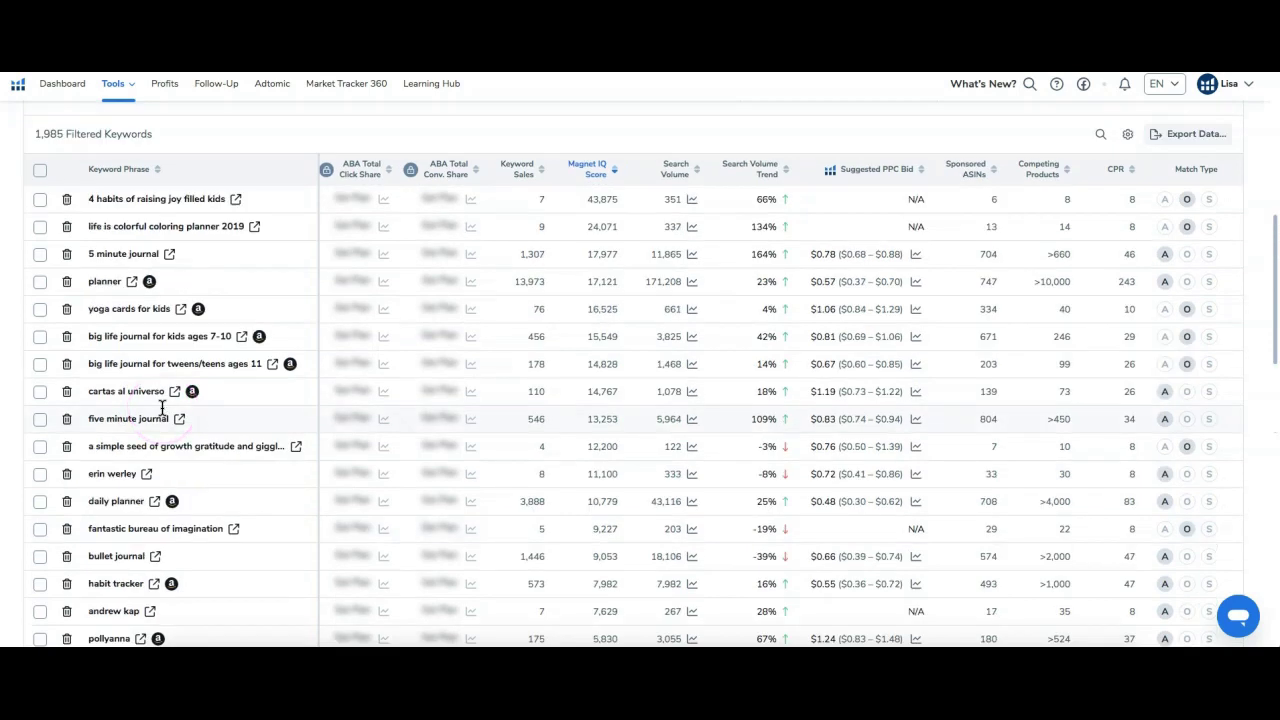
click(143, 322)
click(116, 170)
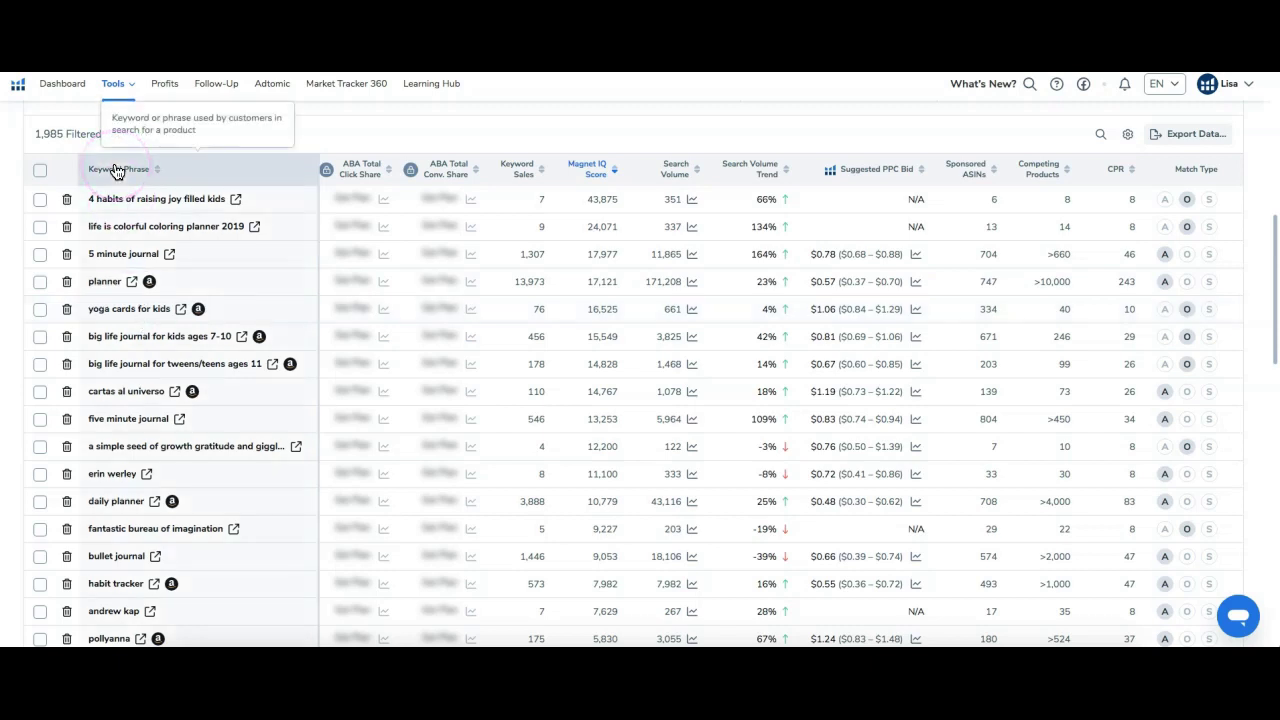
click(166, 223)
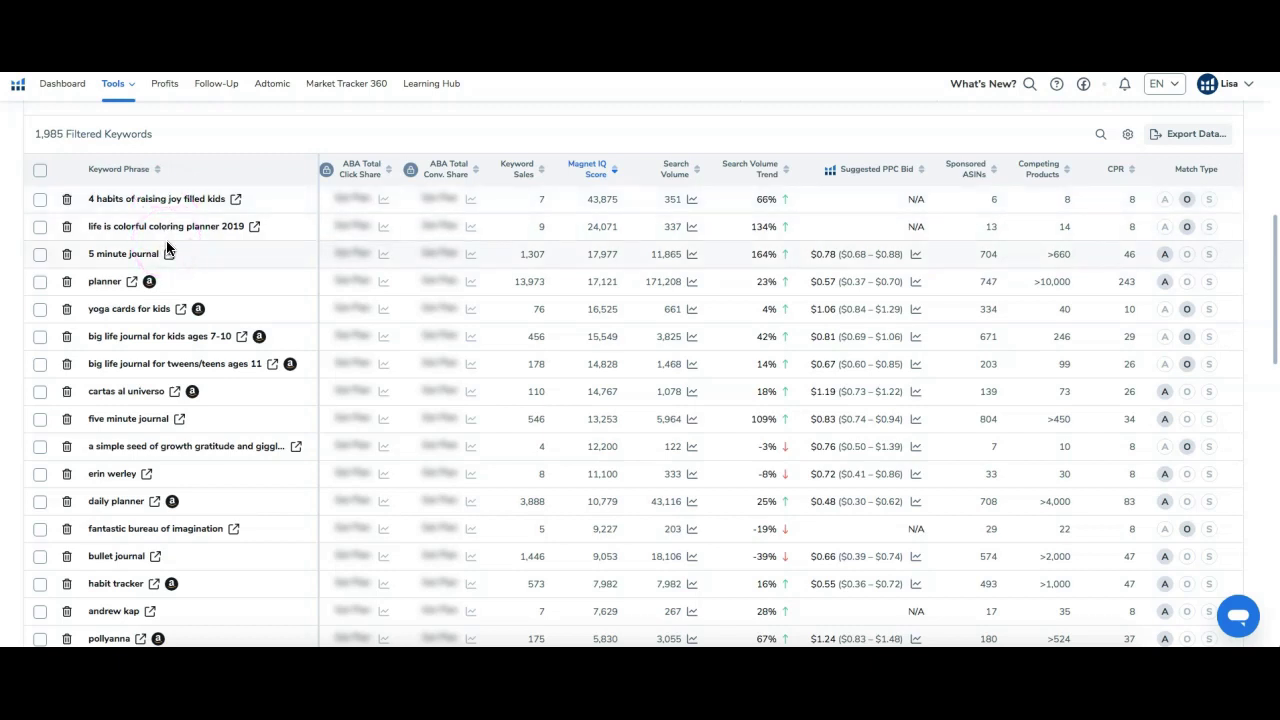
click(170, 256)
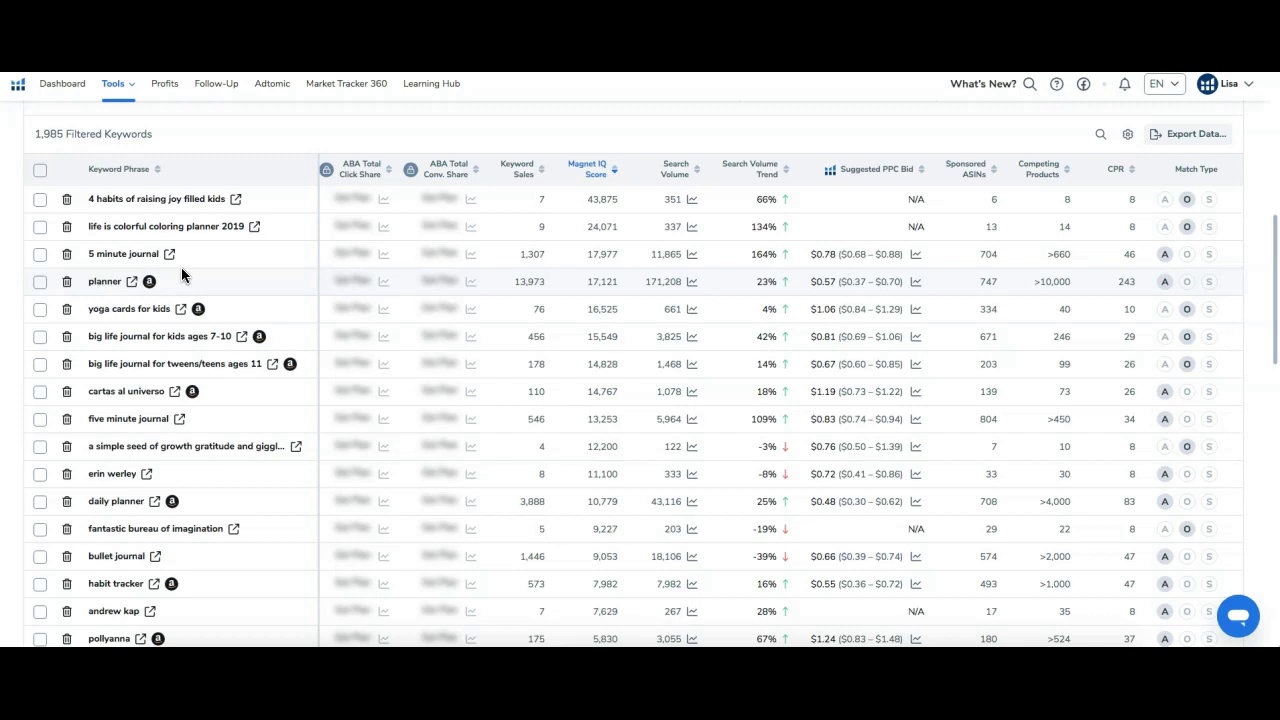
click(200, 220)
click(252, 138)
click(194, 182)
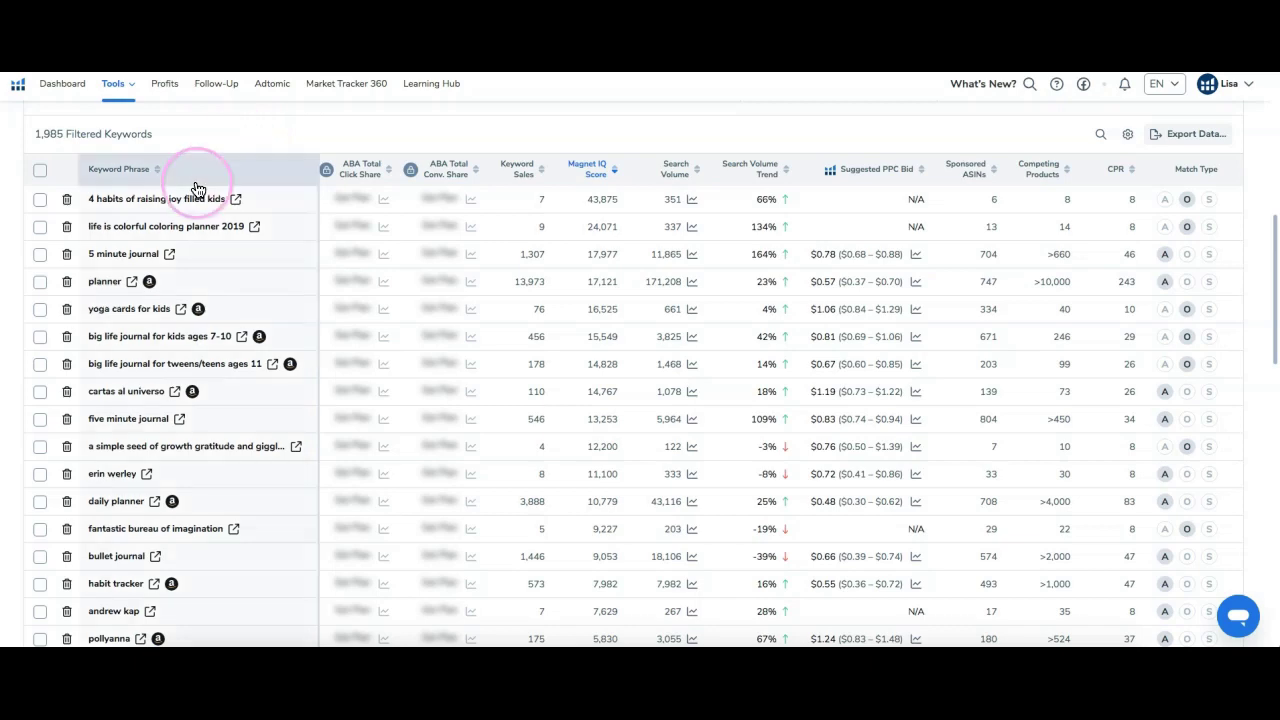
click(271, 216)
scroll(393, 234, up, 5)
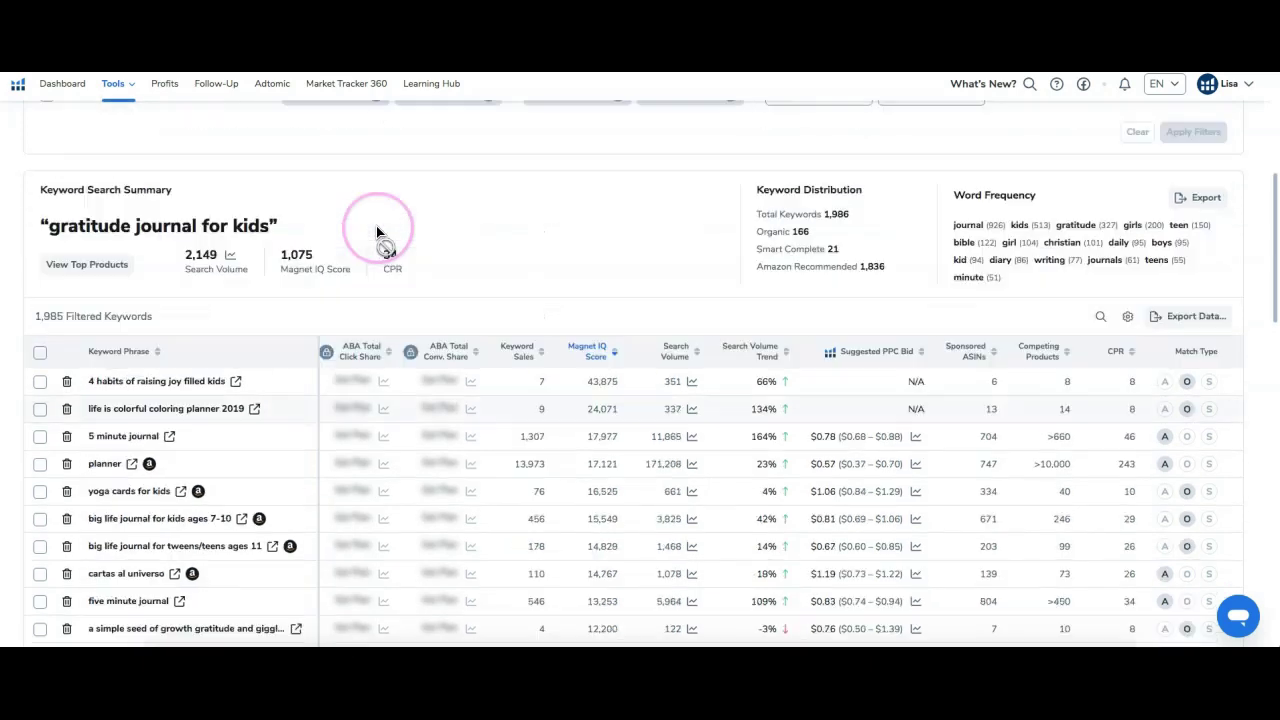
click(318, 380)
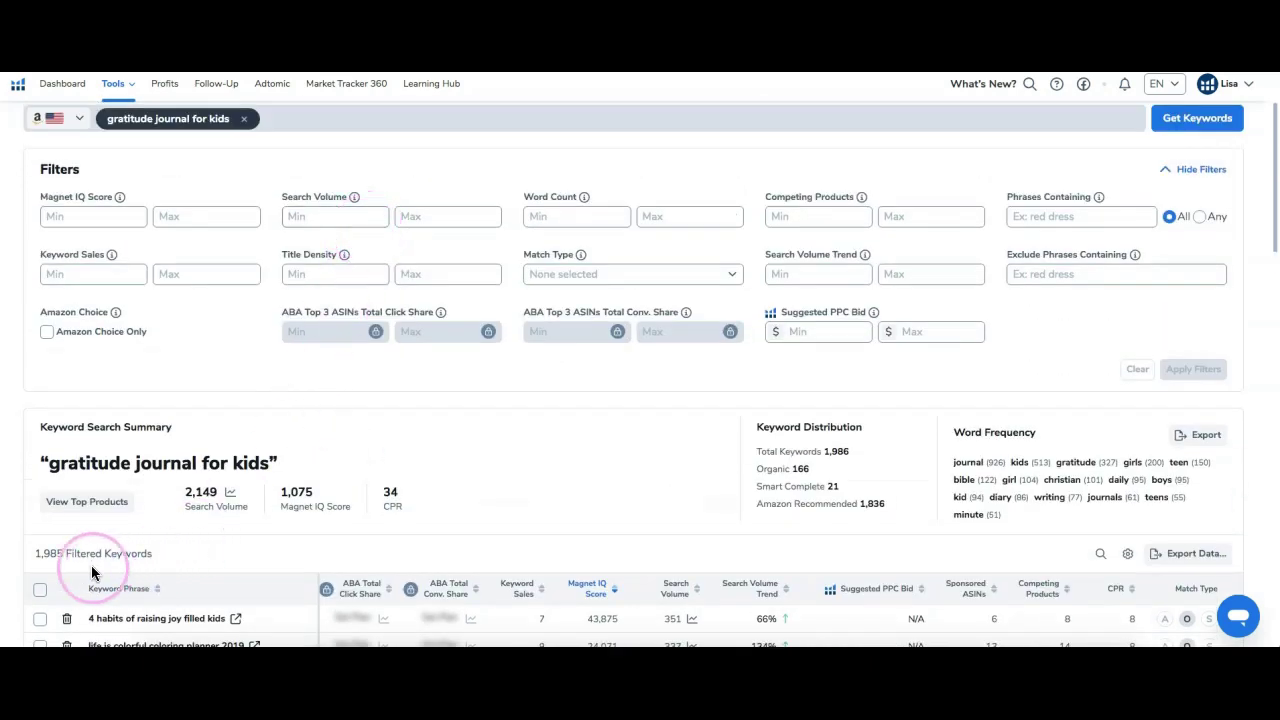
scroll(321, 367, down, 1)
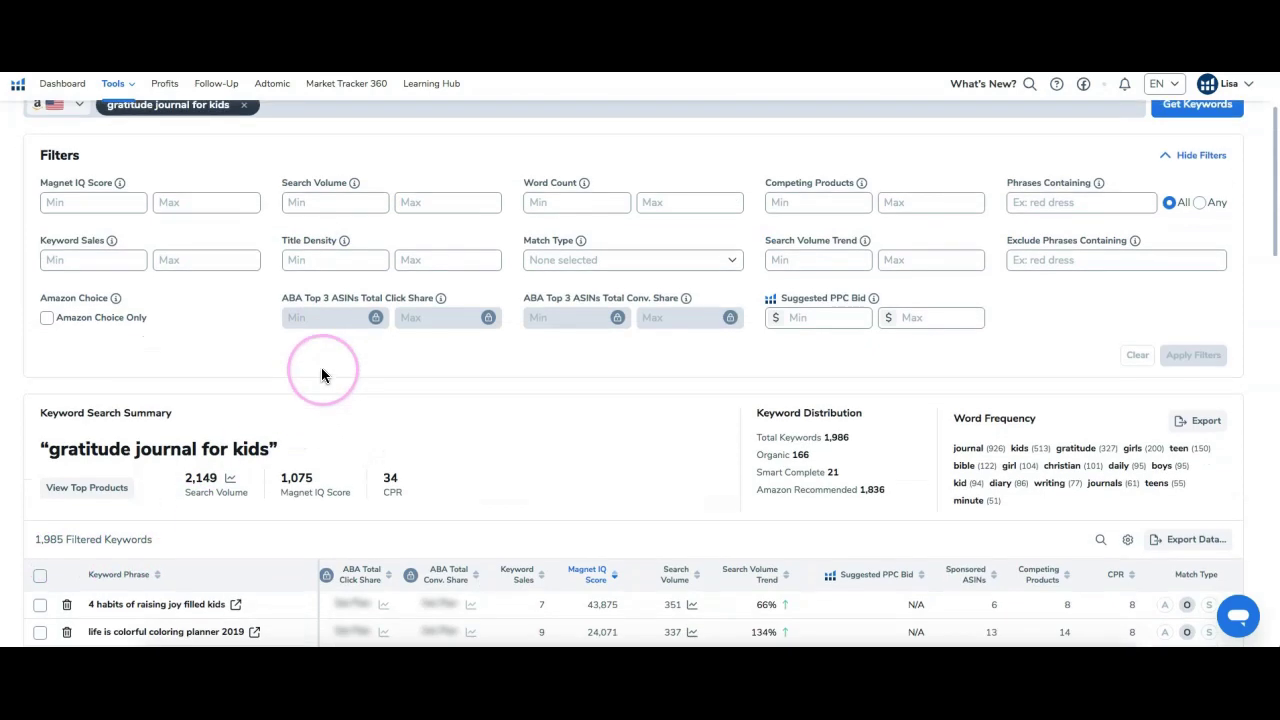
scroll(369, 350, down, 3)
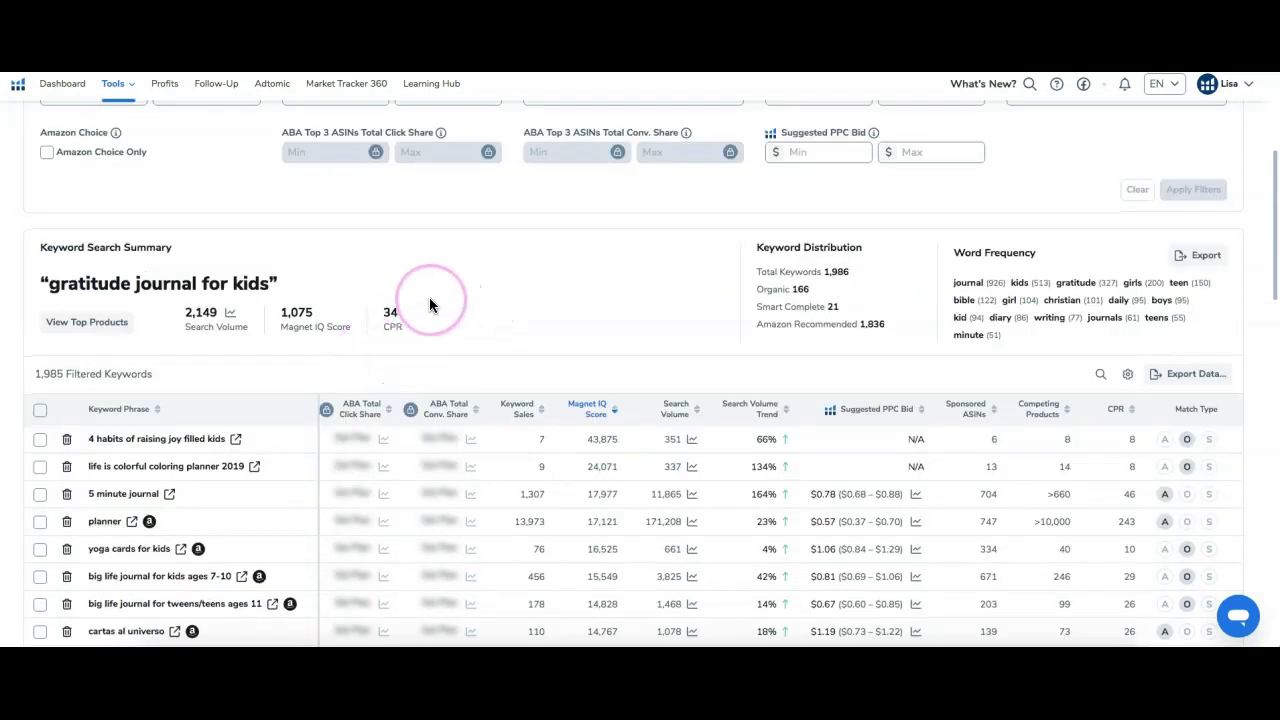
Select the keywords "5 minute journal" and "five minute journal" in the suggestions
scroll(430, 297, down, 3)
click(351, 357)
scroll(350, 357, down, 2)
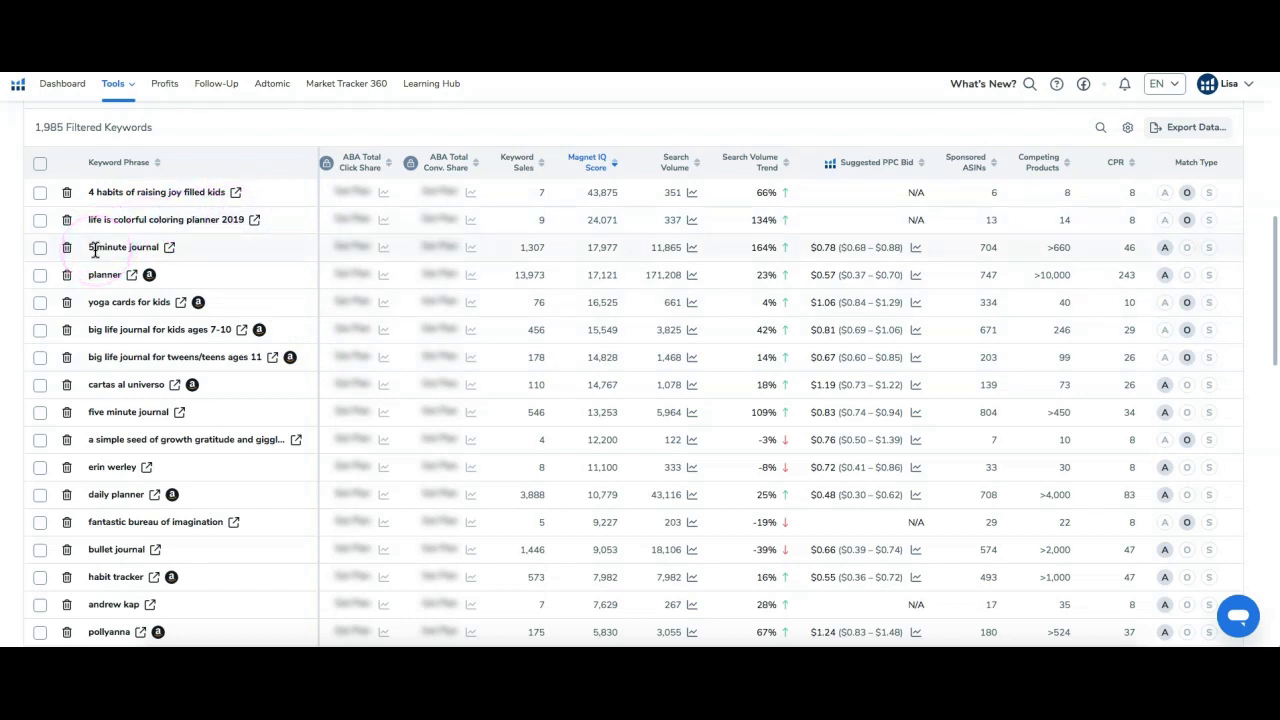
click(40, 249)
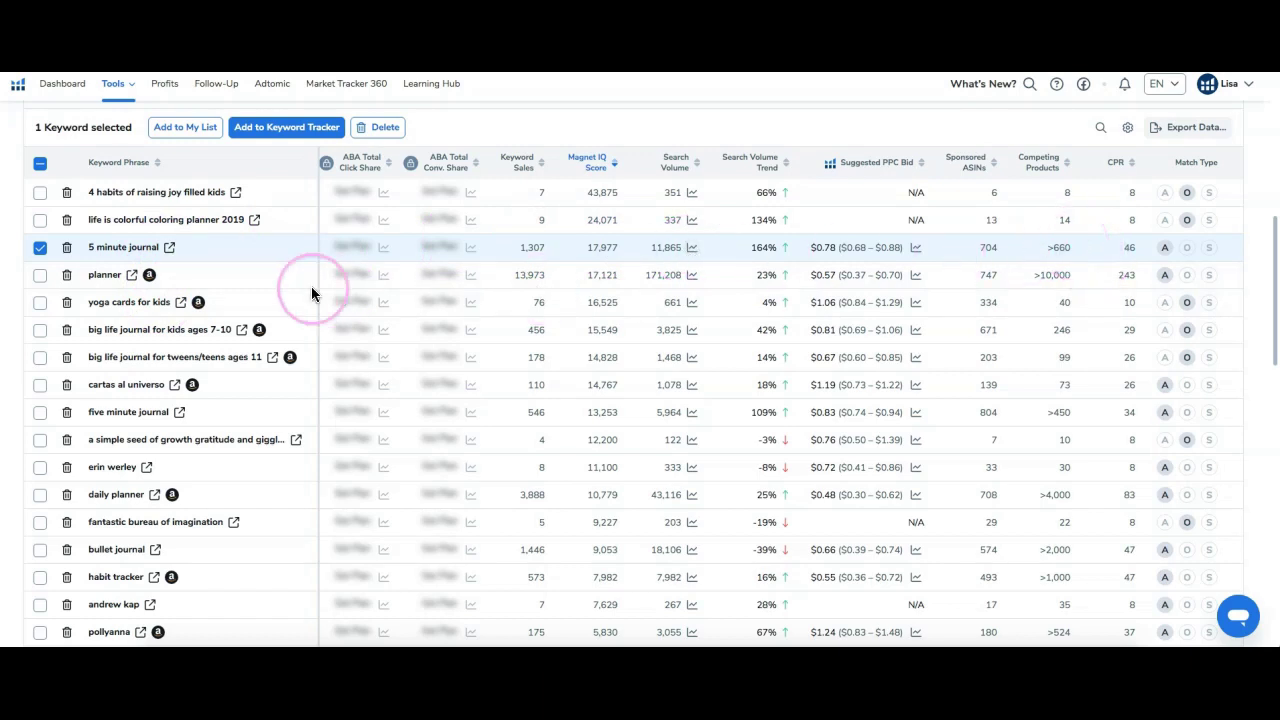
click(40, 414)
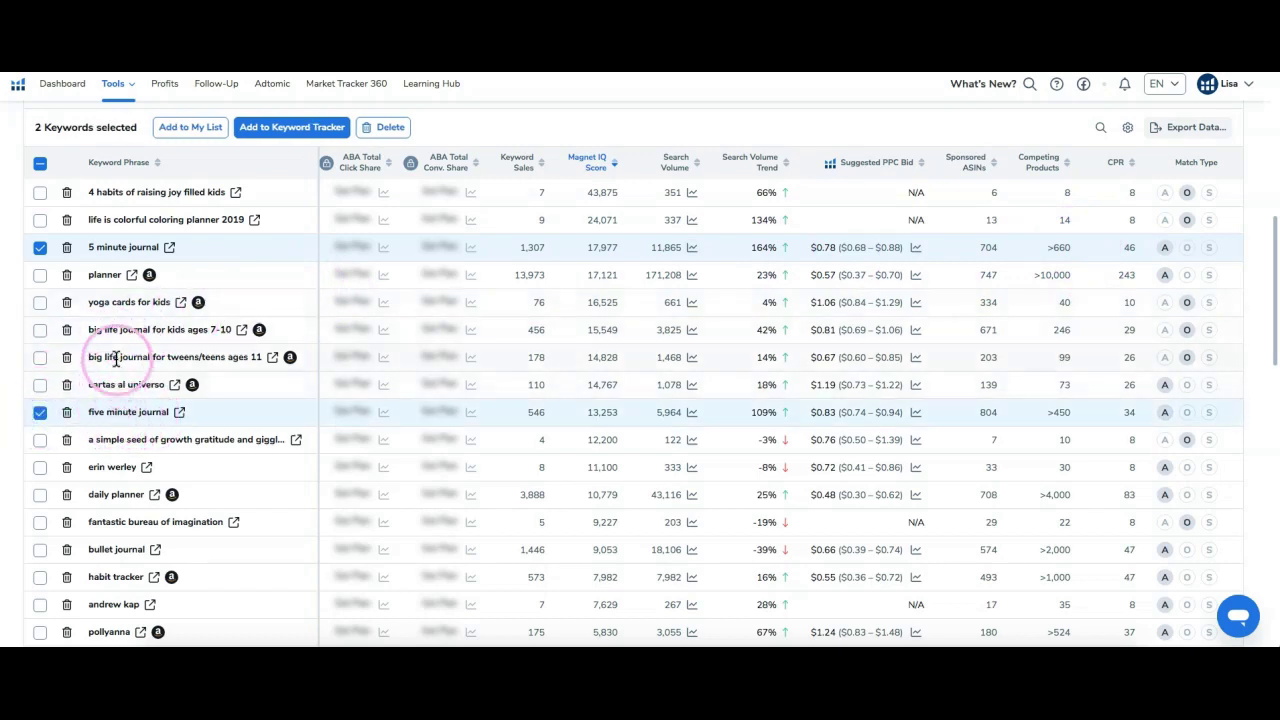
Add "habit tracker" and "graditude journal daily" to the keyword selection
scroll(120, 333, down, 5)
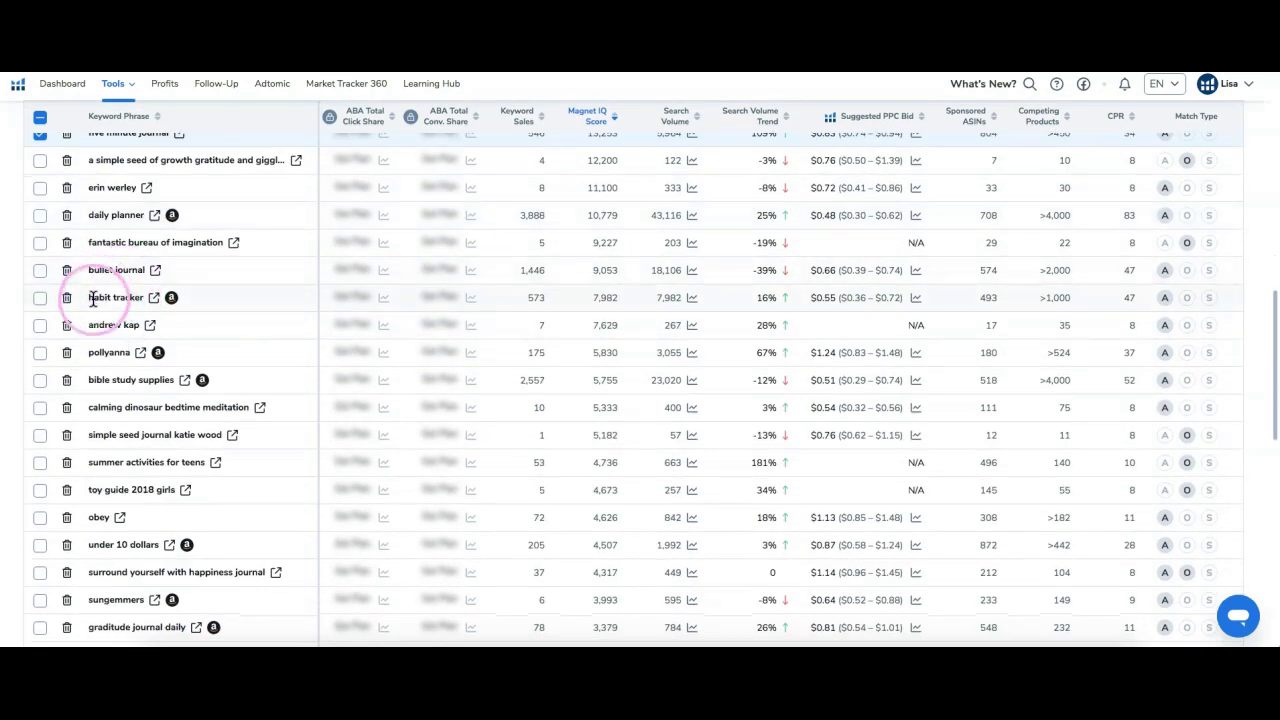
click(41, 300)
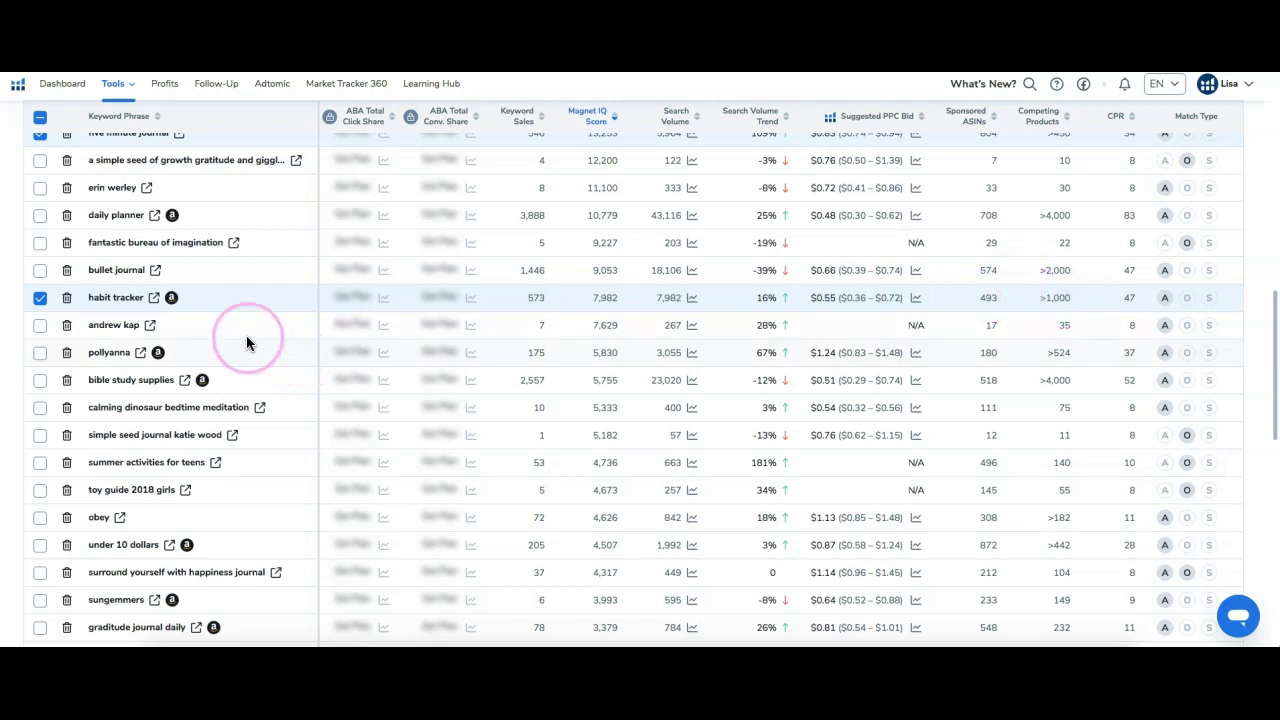
scroll(157, 320, down, 3)
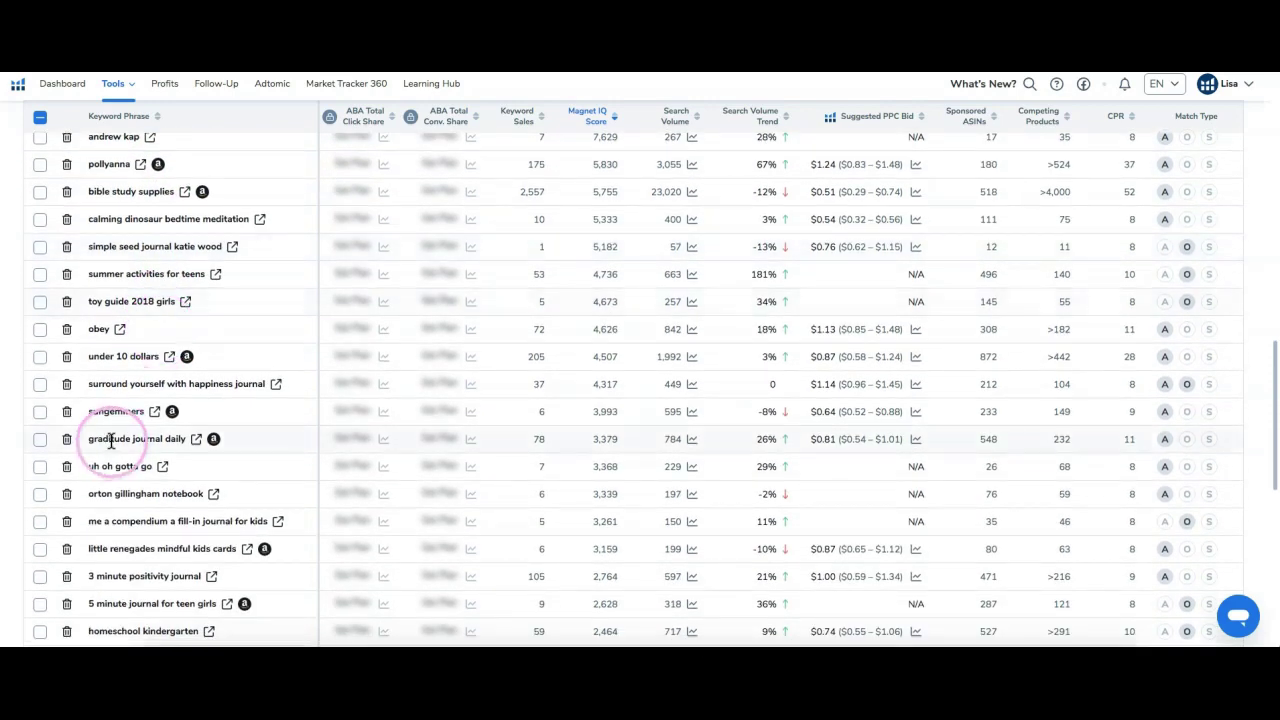
click(41, 441)
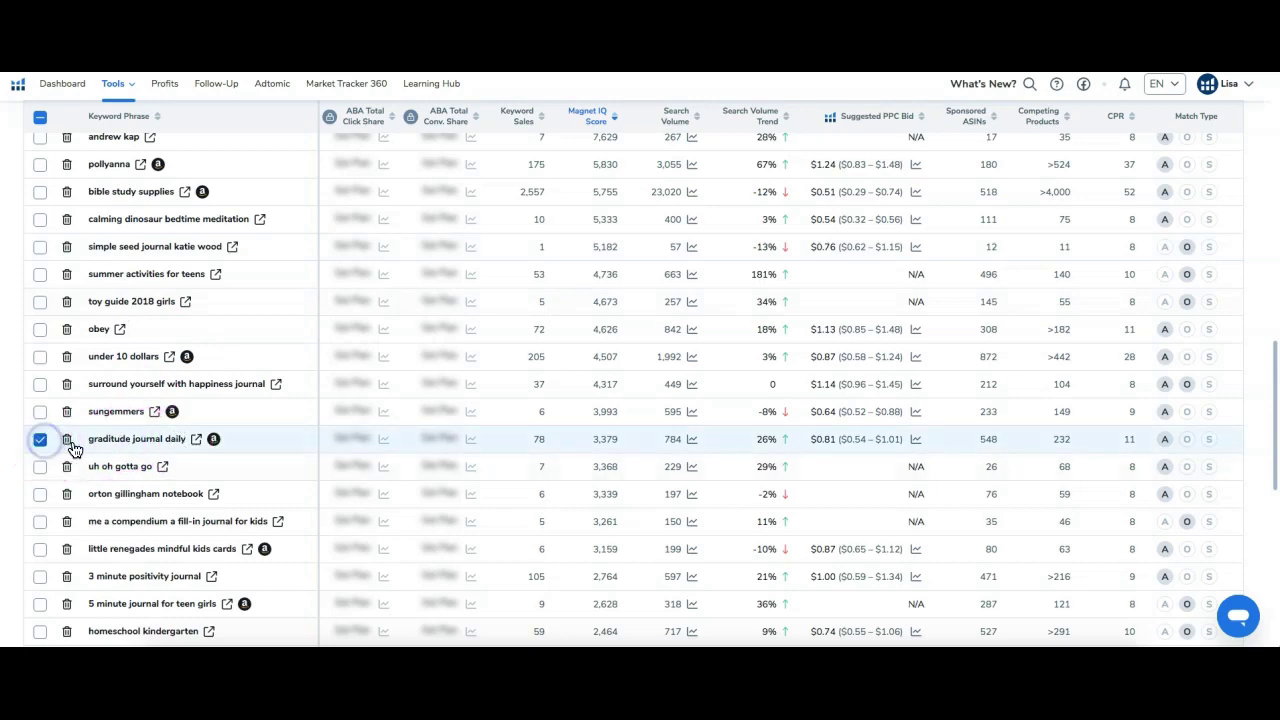
Review the selected keywords and the phrases around and below "graditude journal daily" for further promising ideas
scroll(130, 433, down, 1)
scroll(130, 433, up, 1)
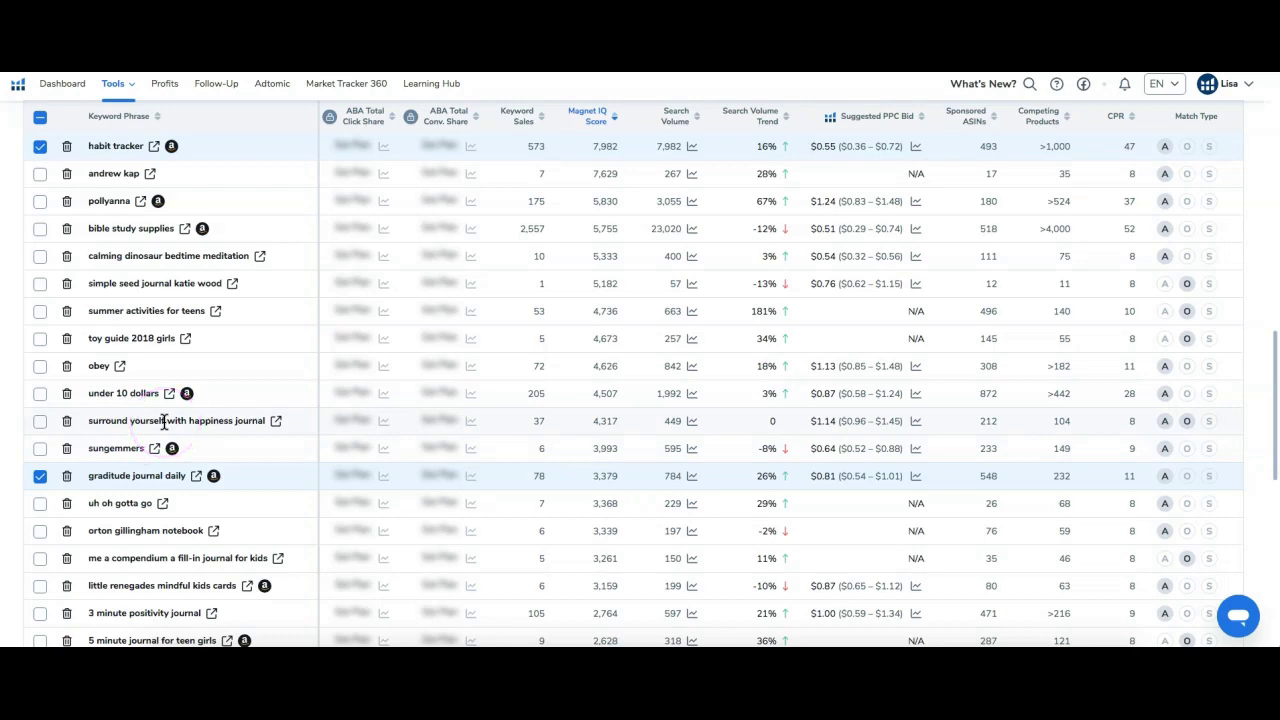
scroll(118, 406, up, 2)
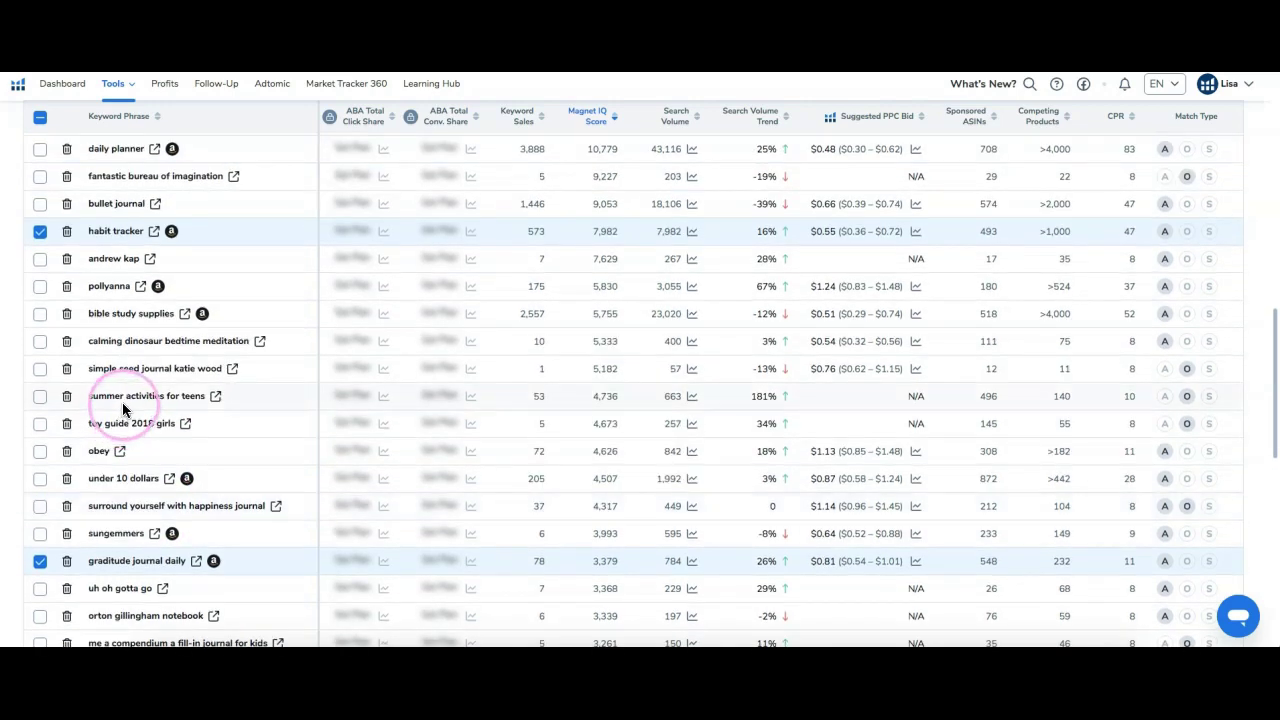
scroll(122, 408, up, 2)
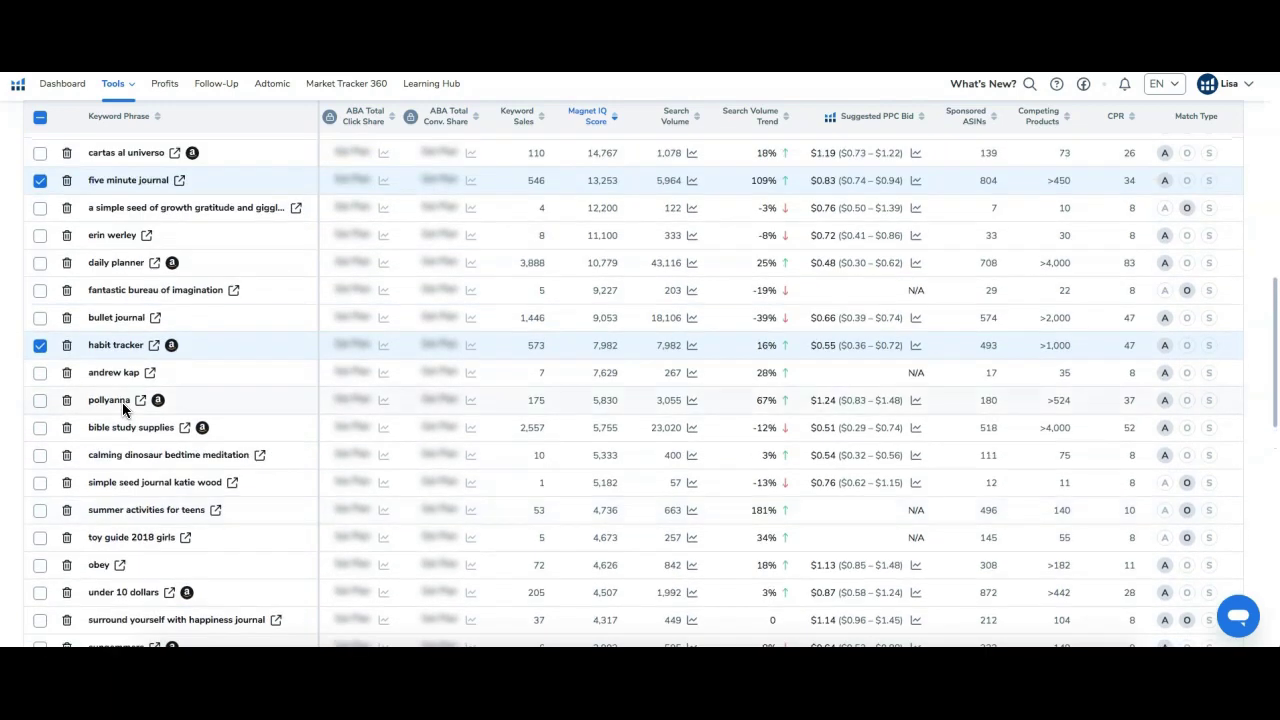
scroll(122, 405, up, 2)
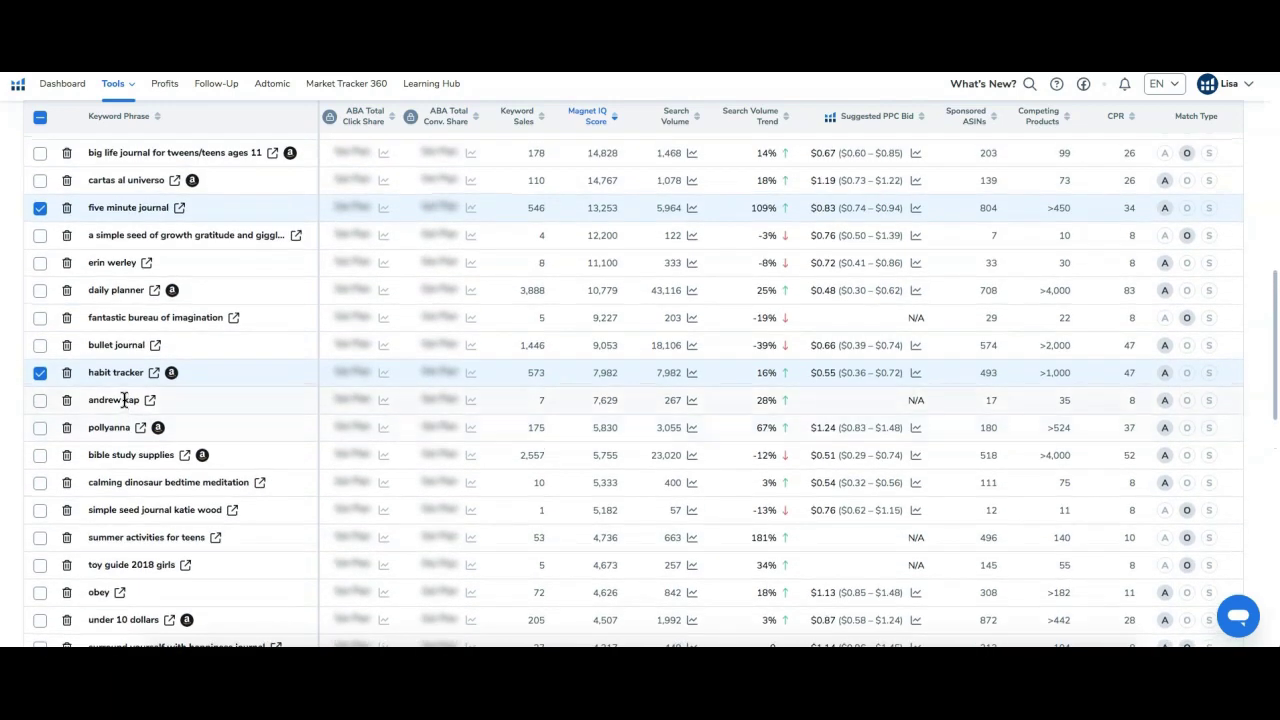
scroll(122, 400, up, 5)
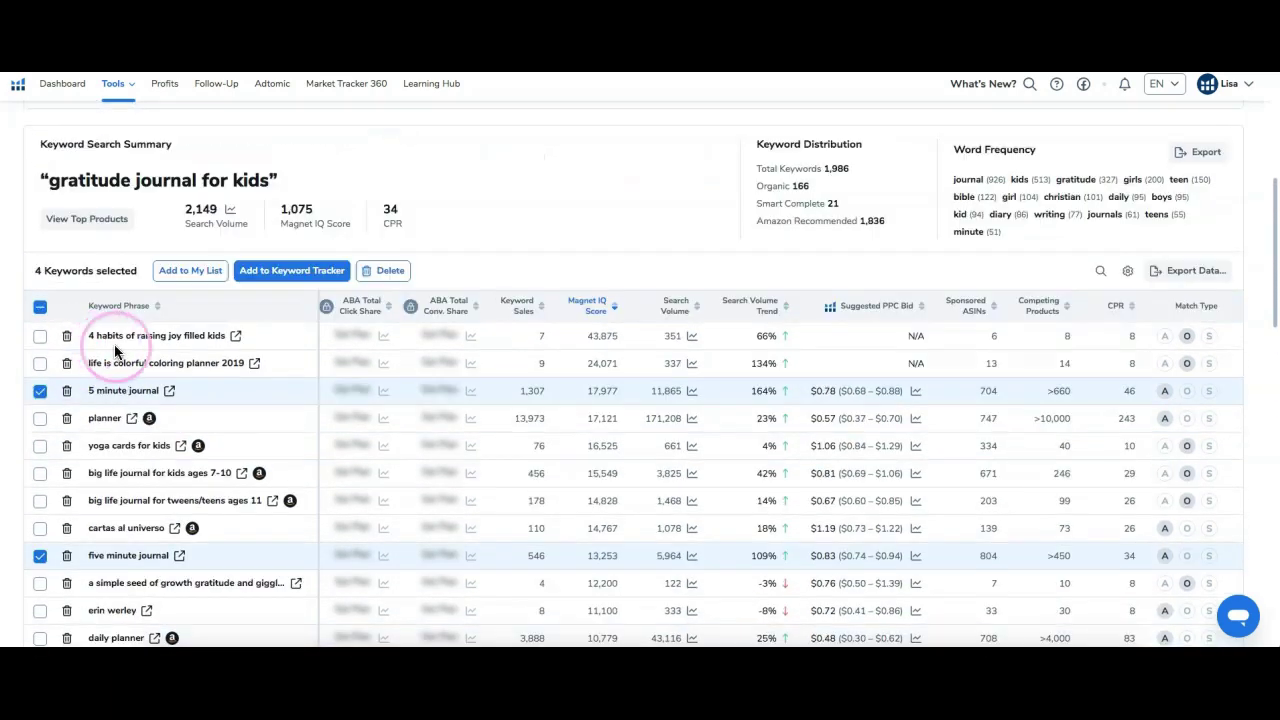
scroll(145, 398, down, 5)
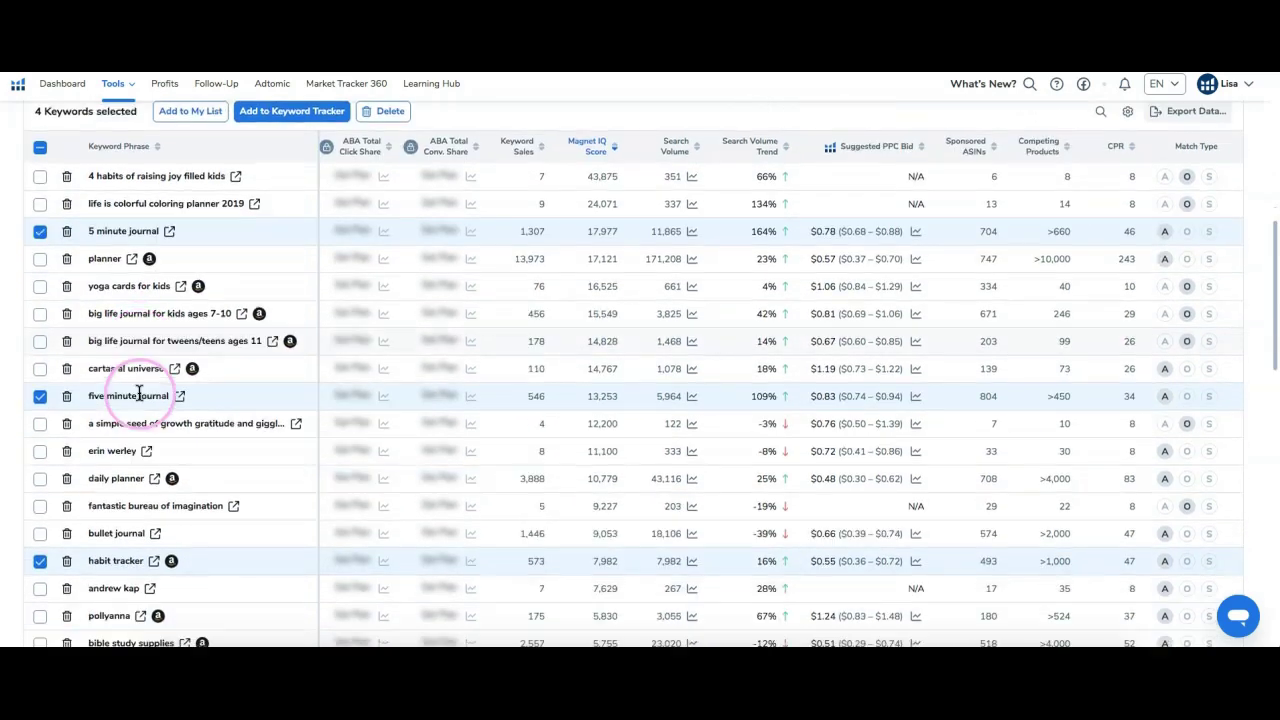
scroll(145, 398, down, 4)
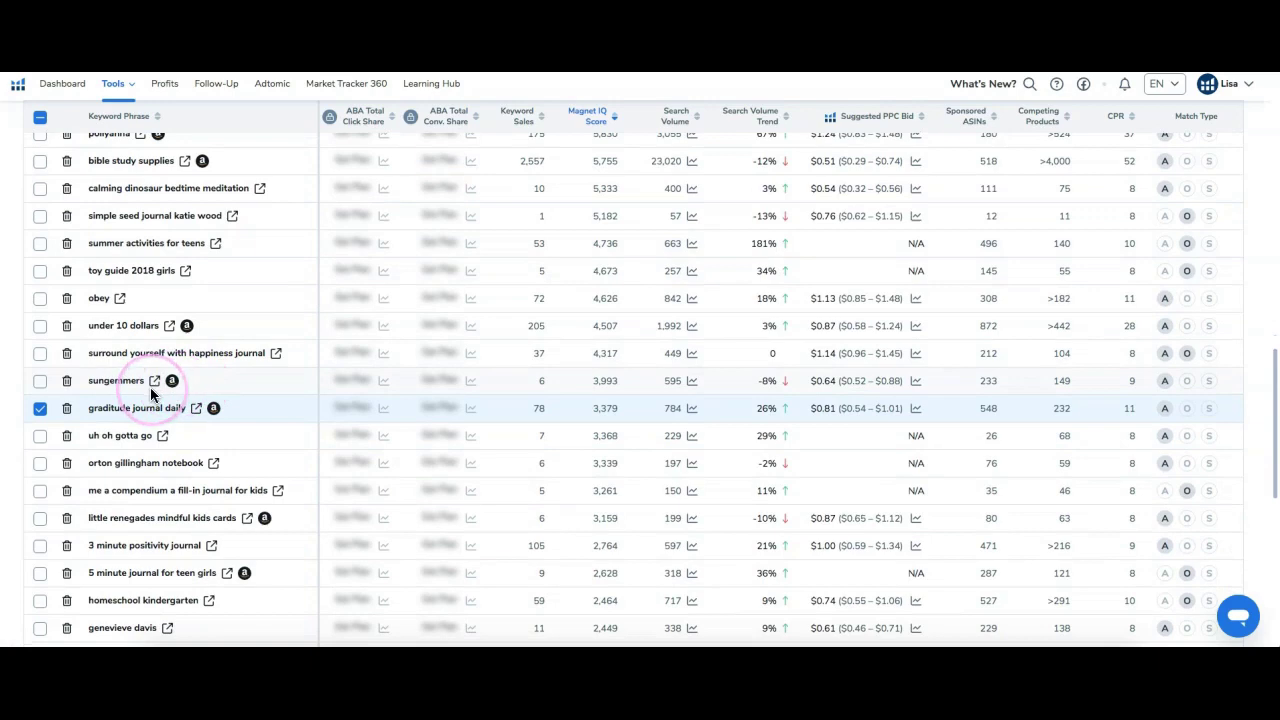
scroll(151, 394, down, 4)
scroll(150, 387, up, 2)
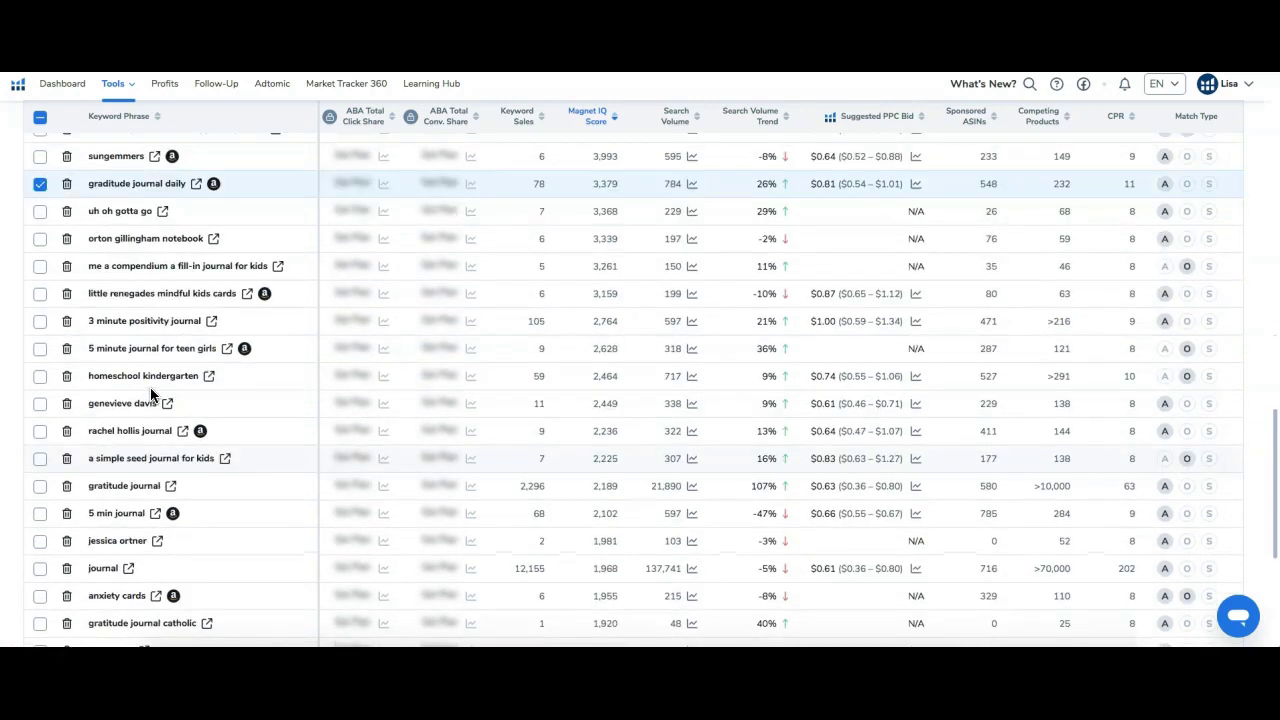
Add "gratitude journal catholic" to the keyword selection and return to the beginning of the results
scroll(148, 375, down, 1)
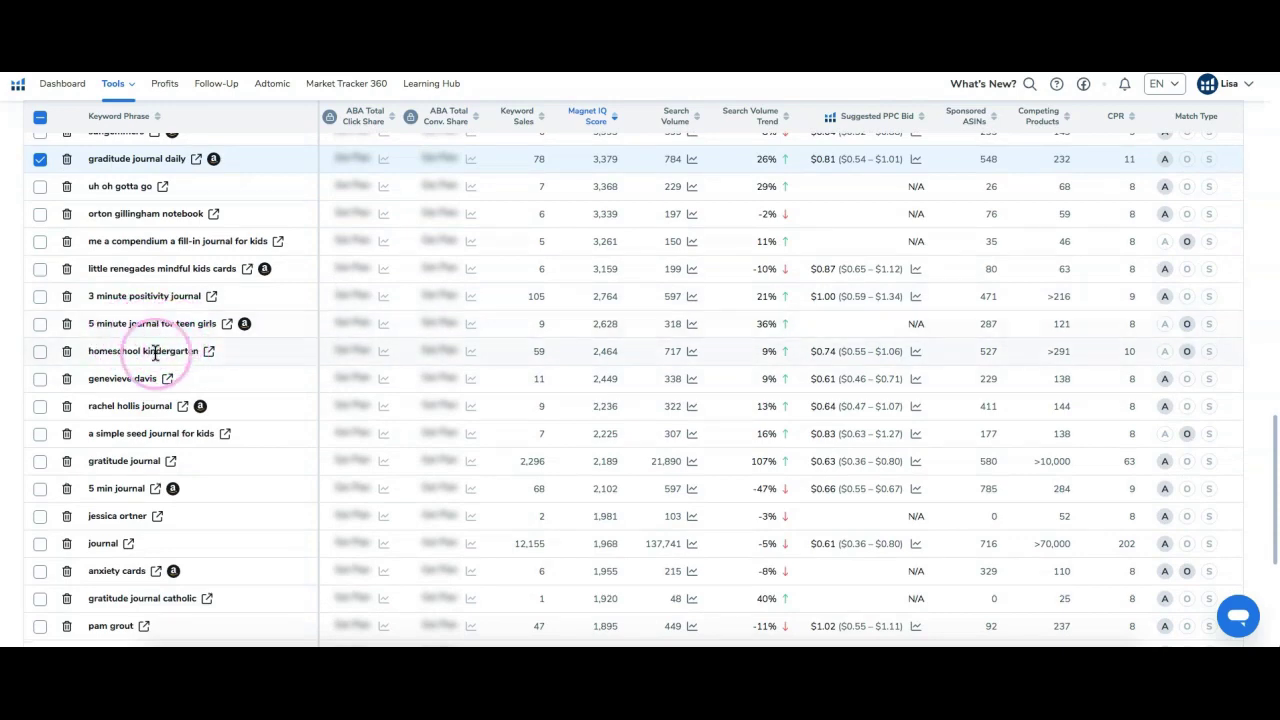
scroll(163, 337, down, 2)
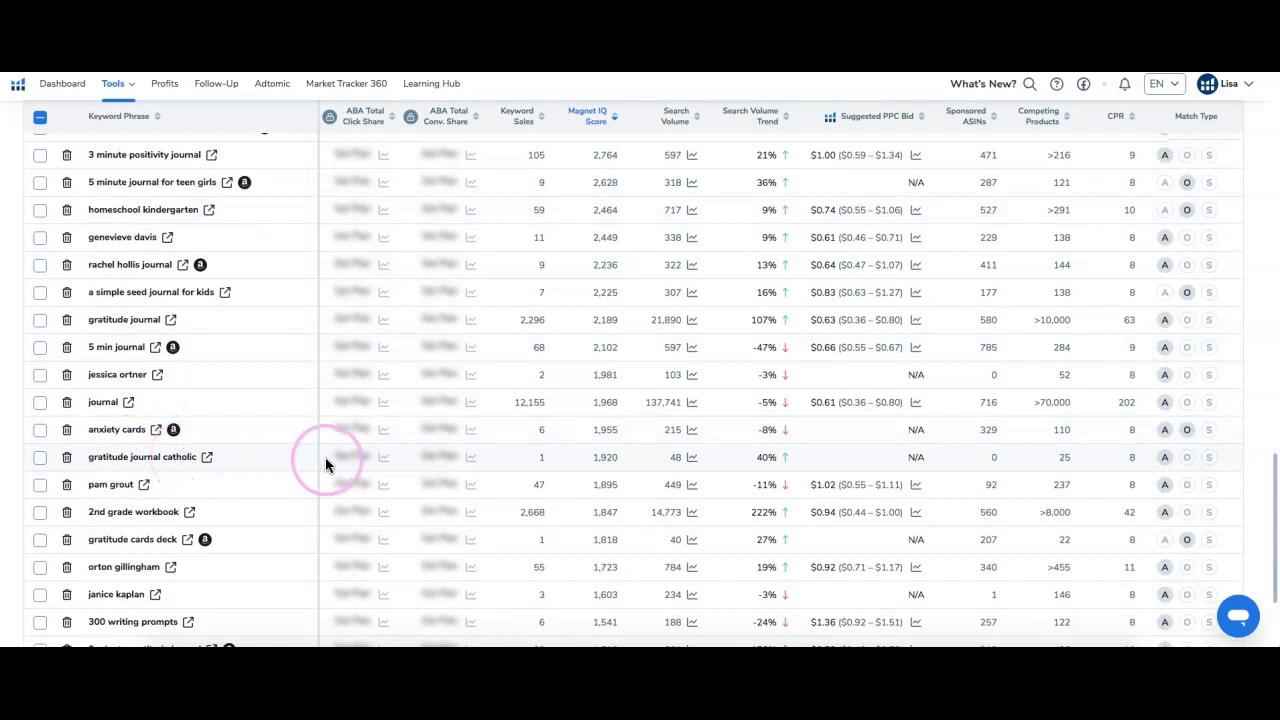
click(42, 458)
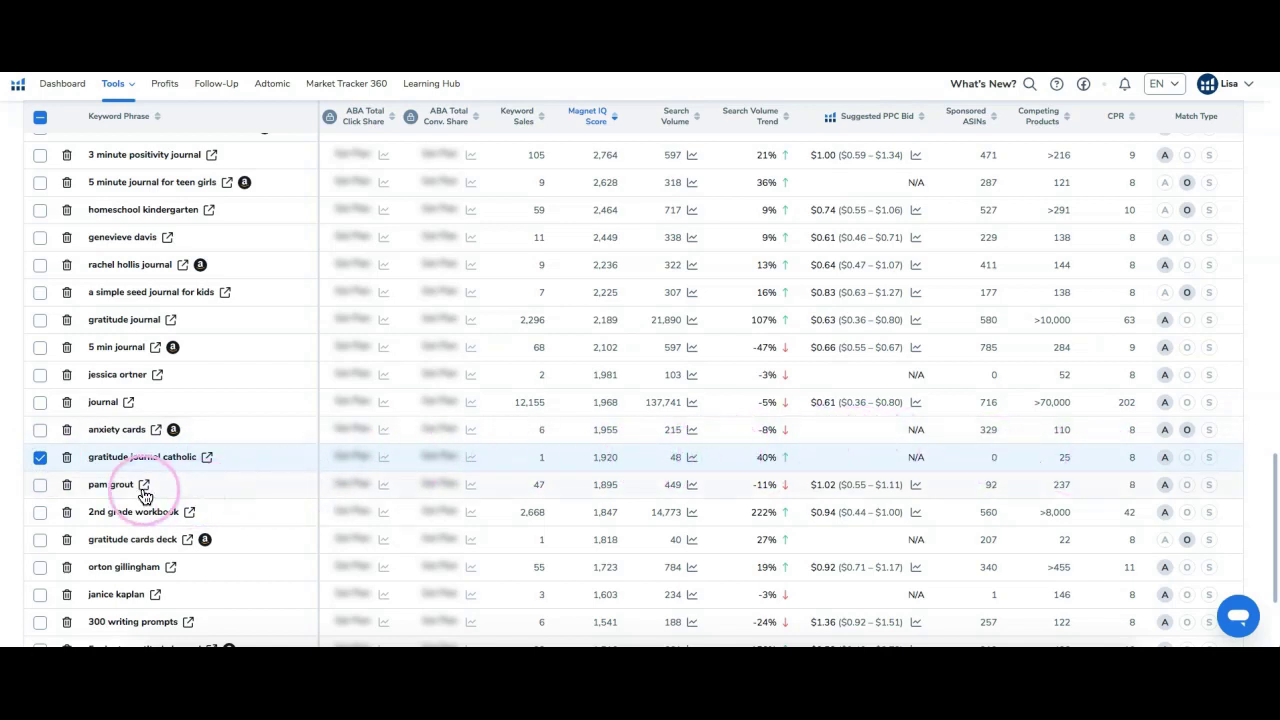
scroll(153, 469, down, 1)
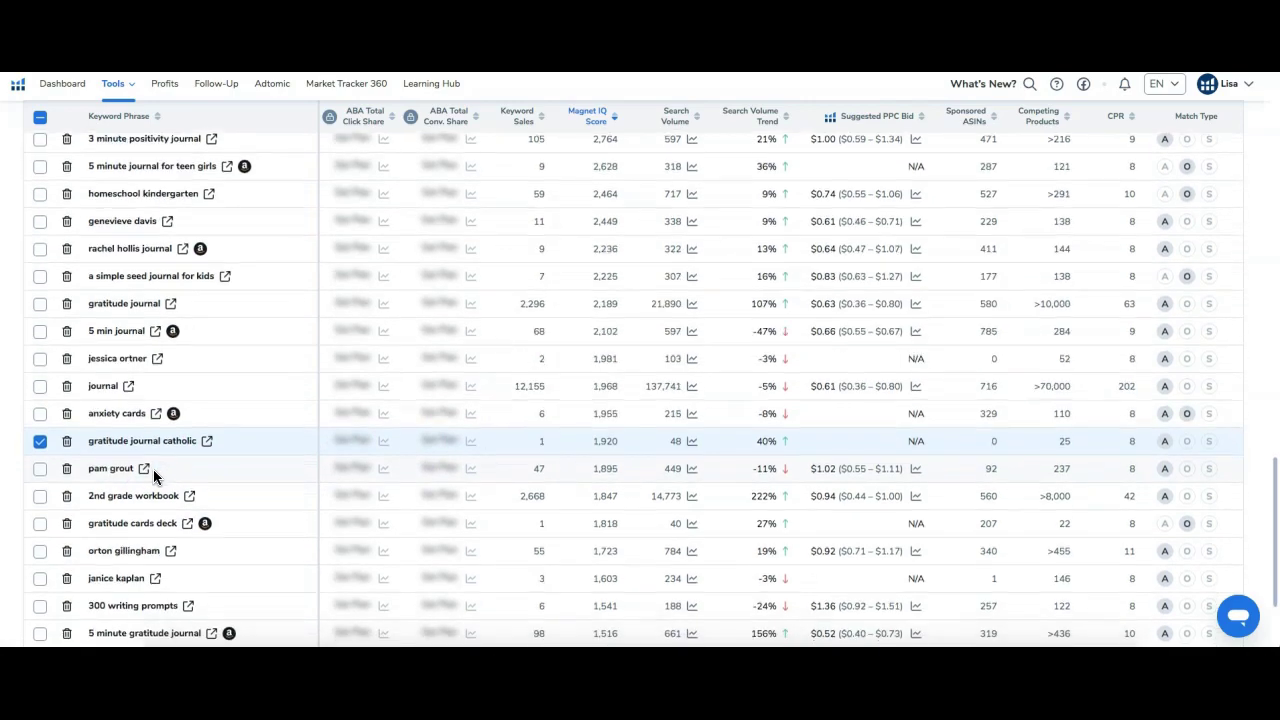
scroll(158, 461, up, 15)
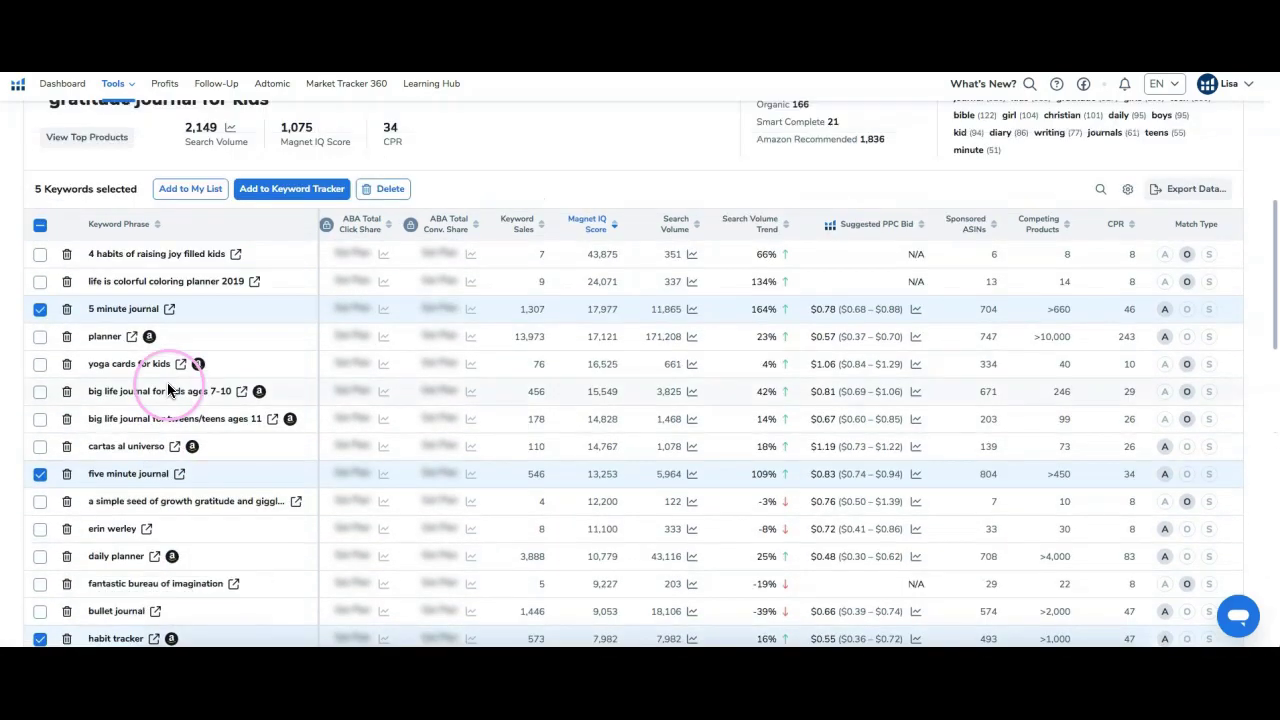
scroll(168, 390, up, 3)
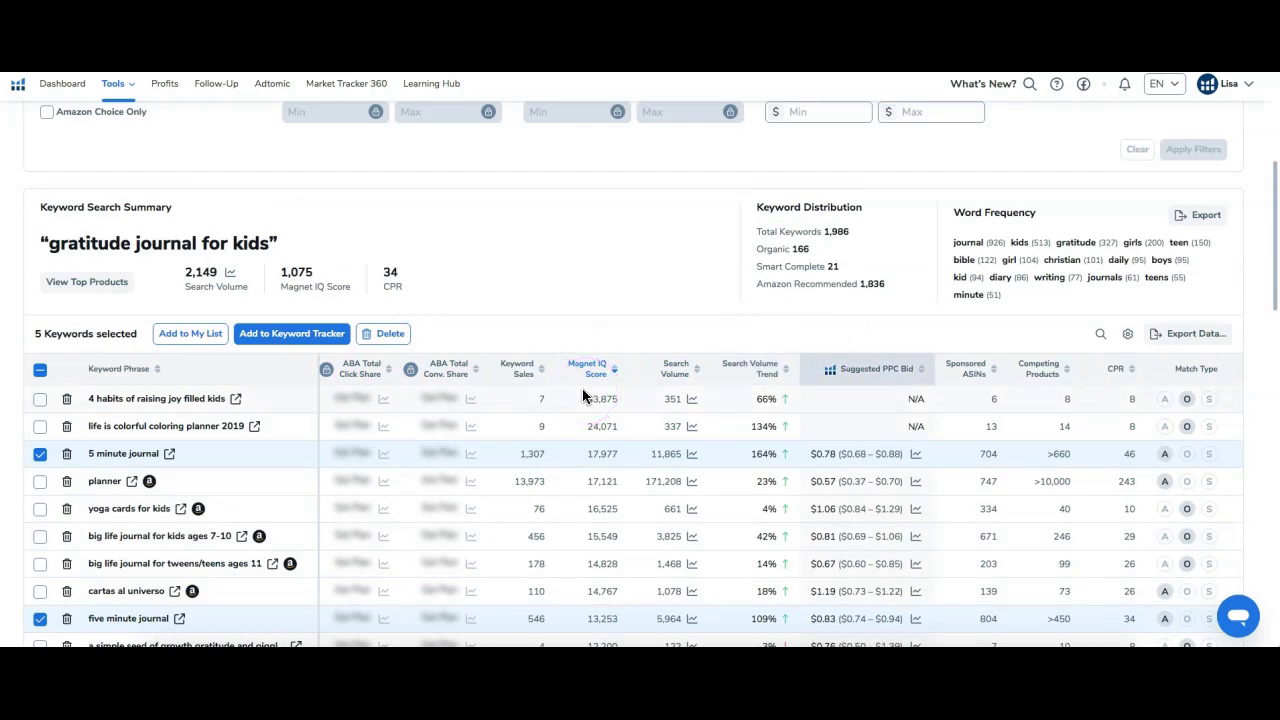
scroll(540, 370, up, 3)
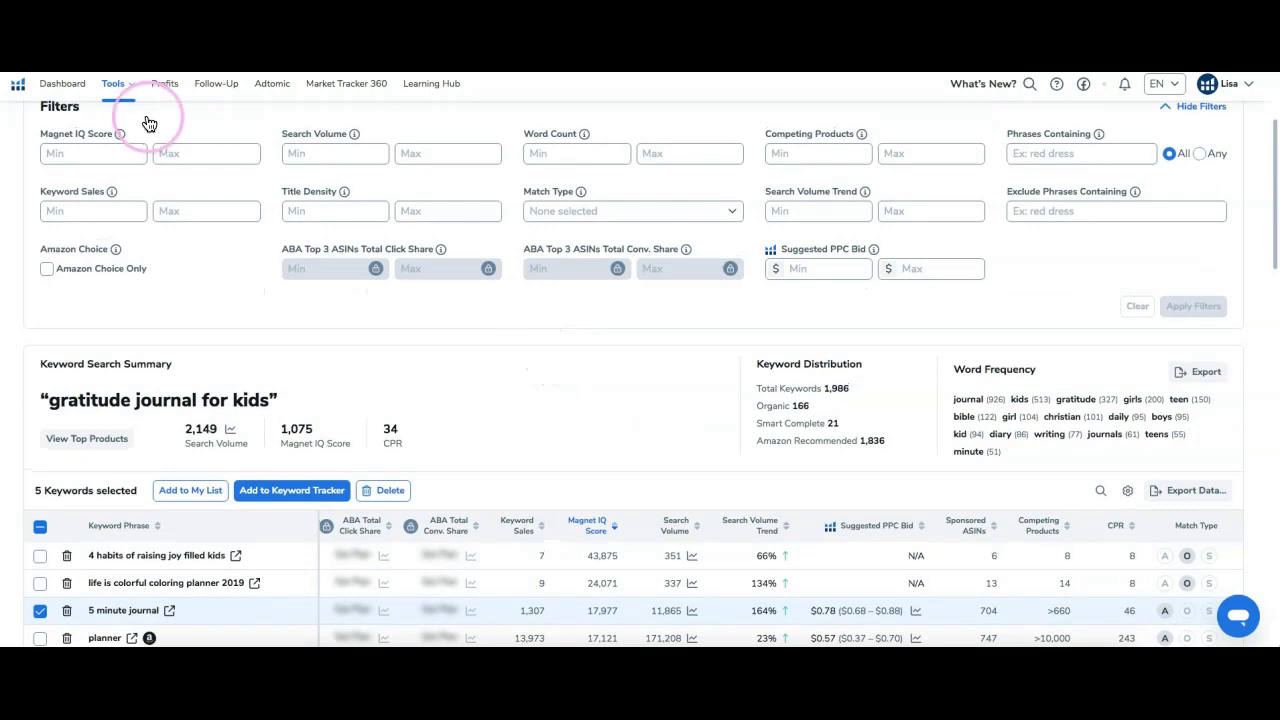
Open the Black Box product research tool with its product search
click(122, 86)
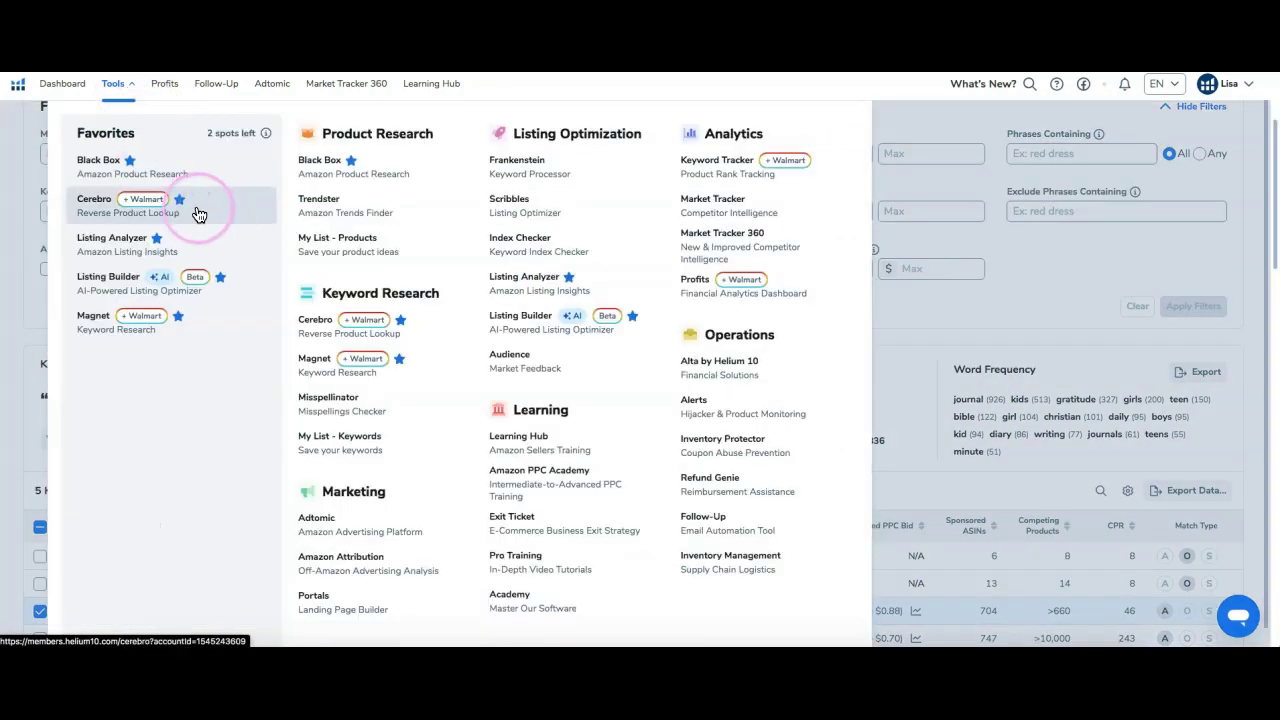
click(315, 185)
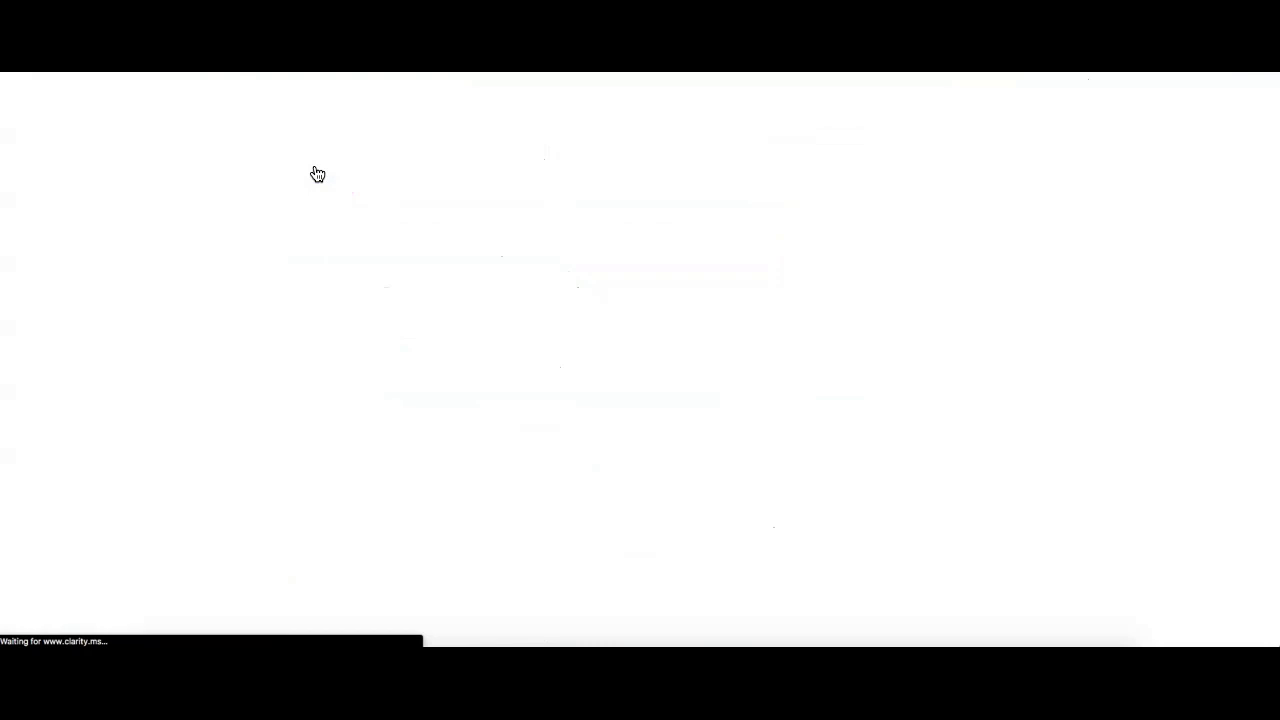
click(505, 230)
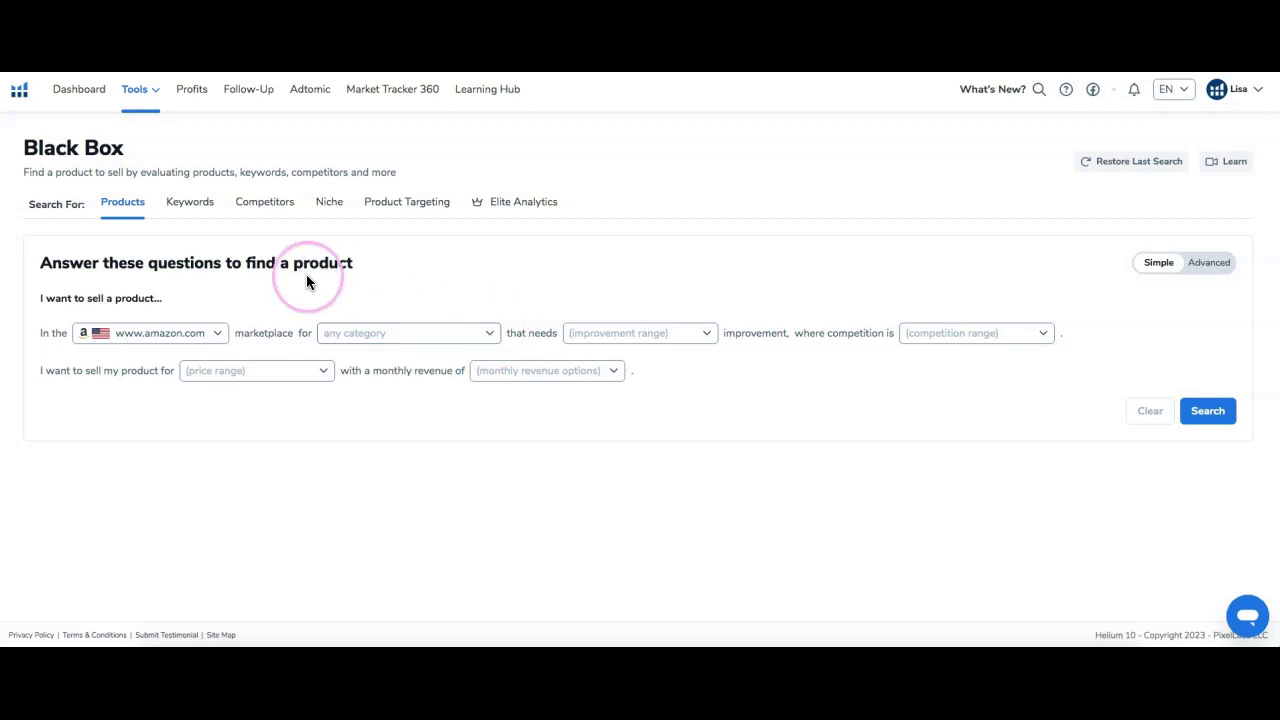
Set the product search category to Books and the competition range to low
click(490, 336)
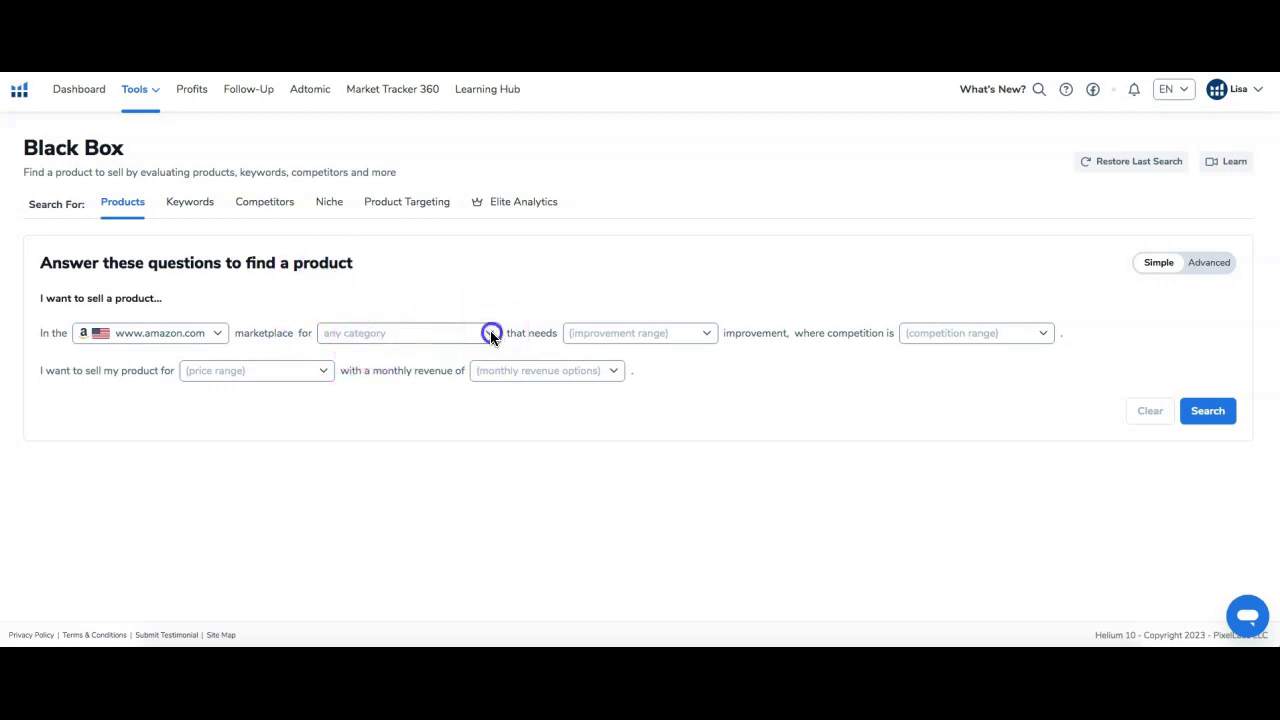
click(336, 556)
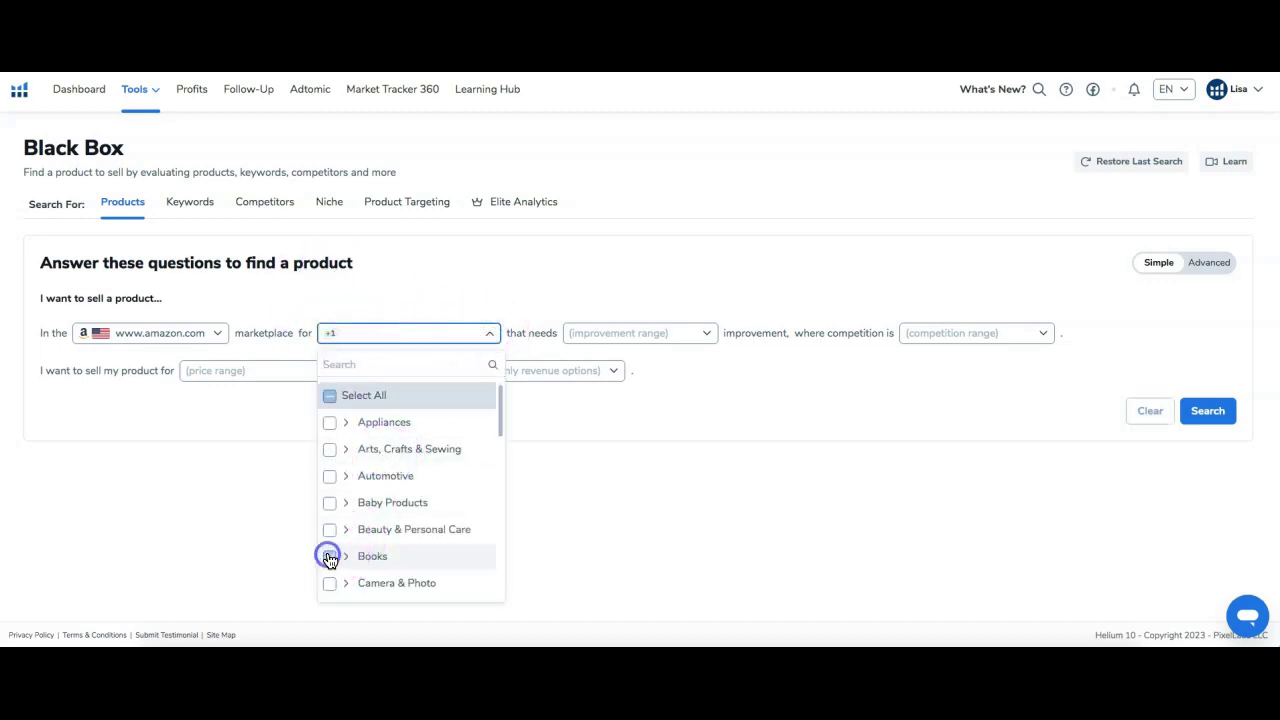
click(672, 375)
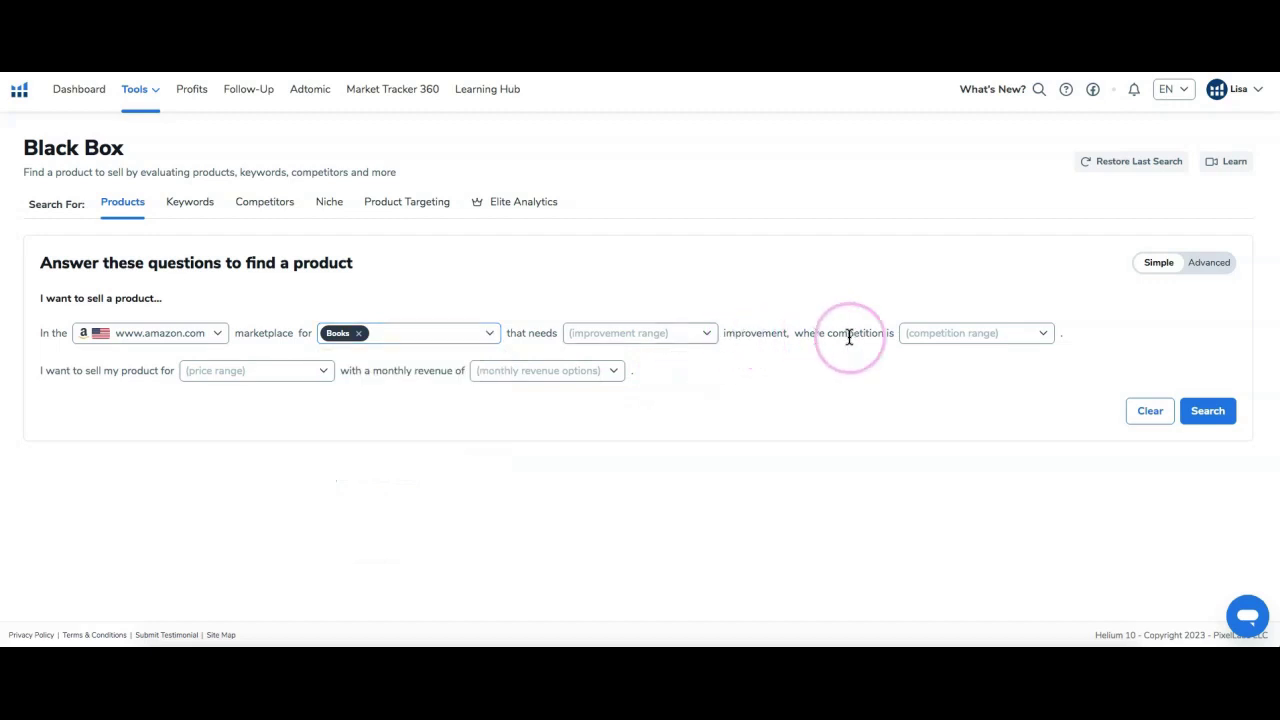
click(960, 333)
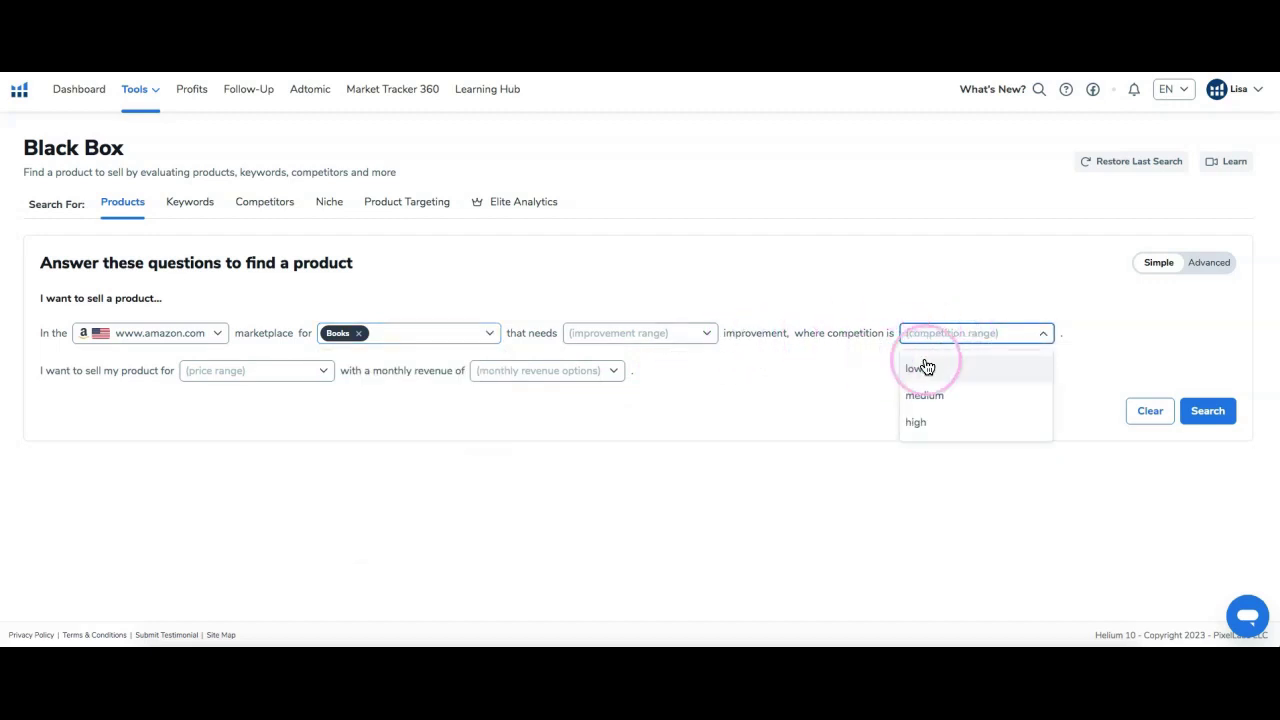
click(921, 364)
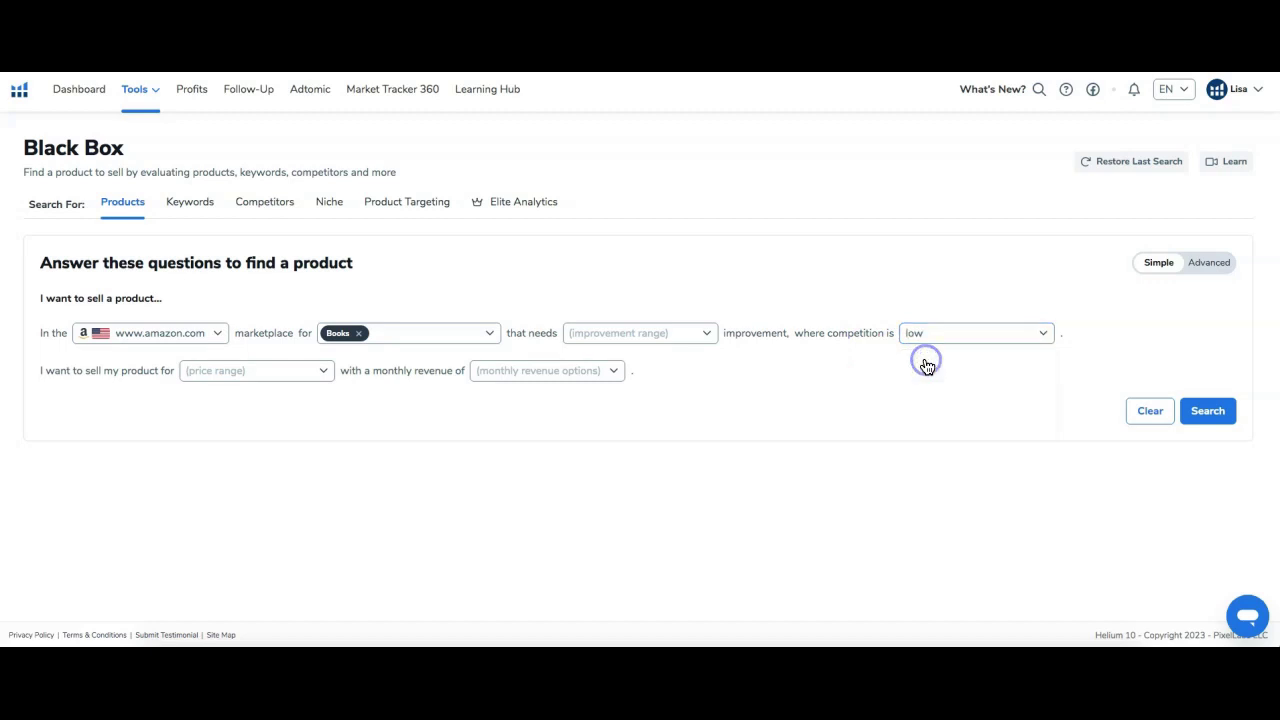
Set the price range to $0-30 and the monthly revenue to $1,000-10,000, and run the product search
click(276, 386)
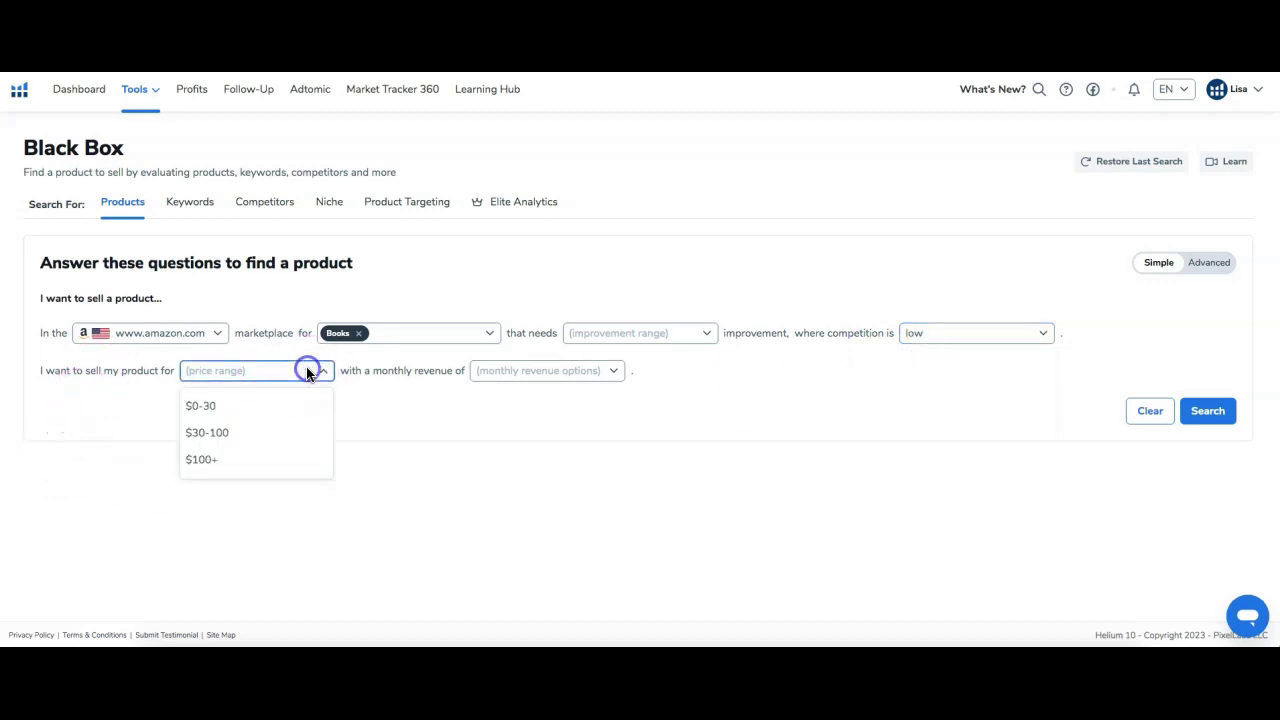
click(223, 408)
click(615, 371)
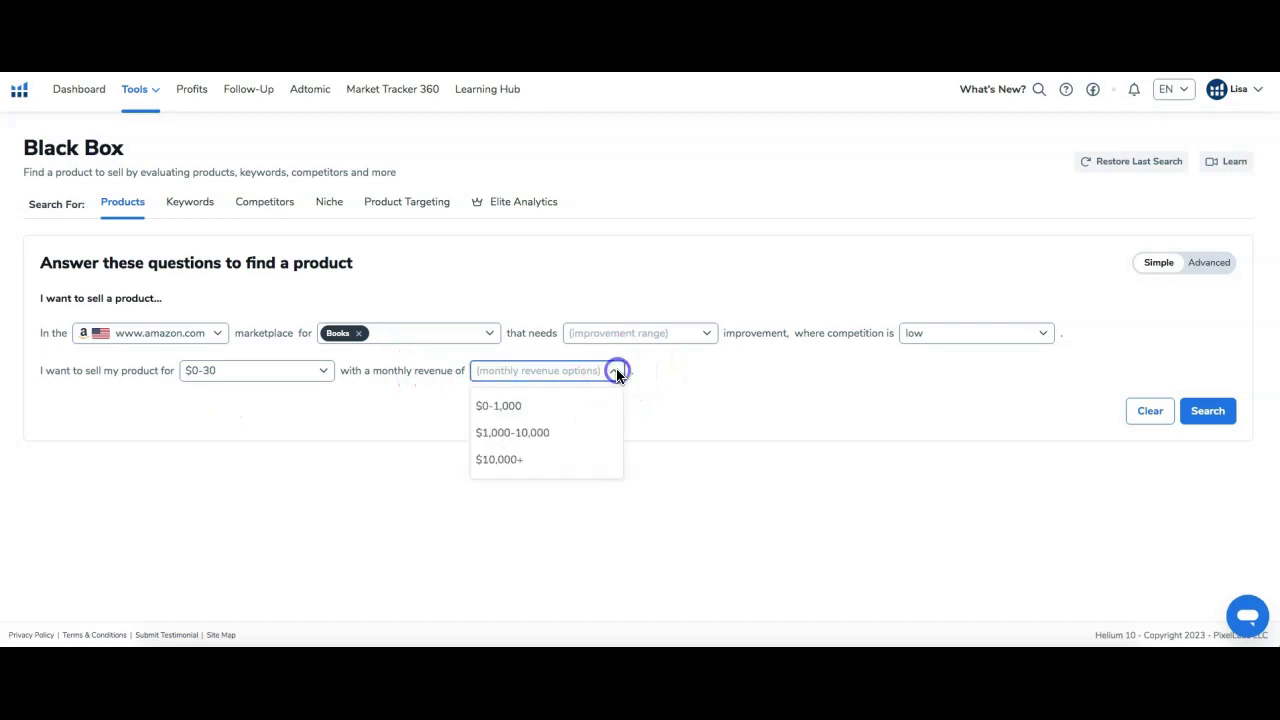
click(565, 433)
click(1208, 411)
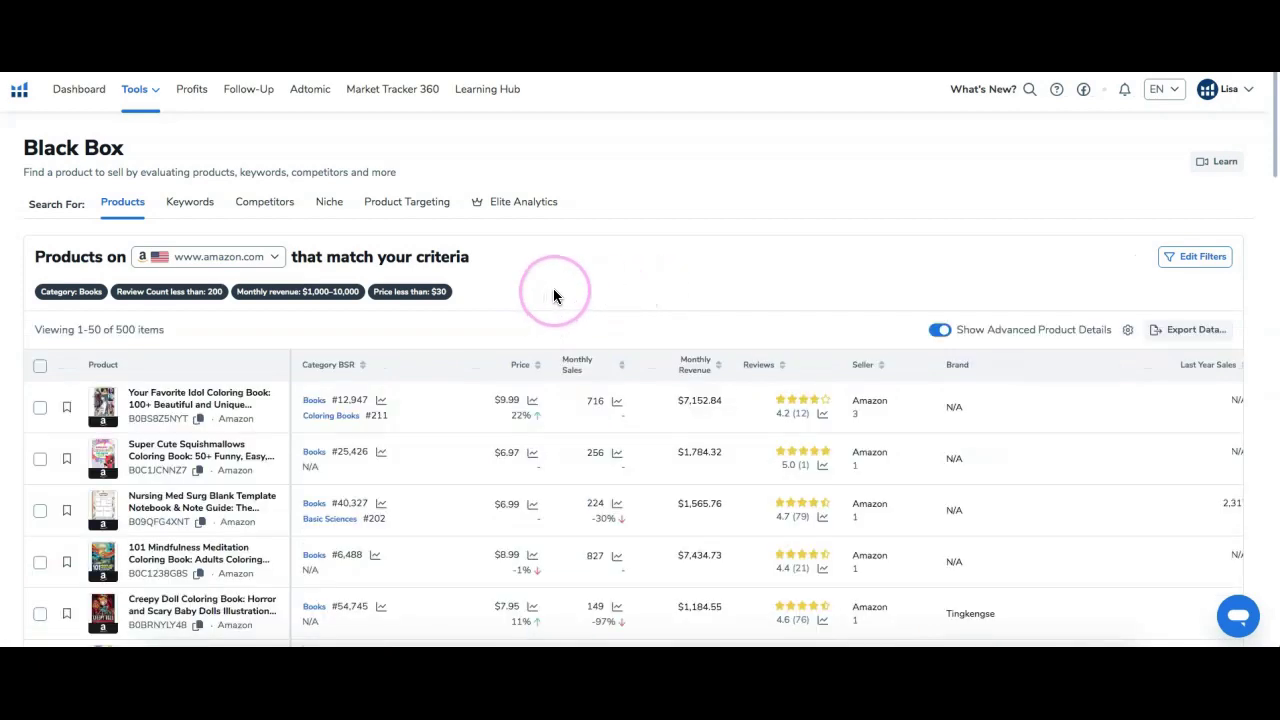
Examine the first matching books' titles, sales, revenue and reviews, and preview the cover of the Creepy Doll coloring book
scroll(553, 294, down, 1)
scroll(553, 295, down, 2)
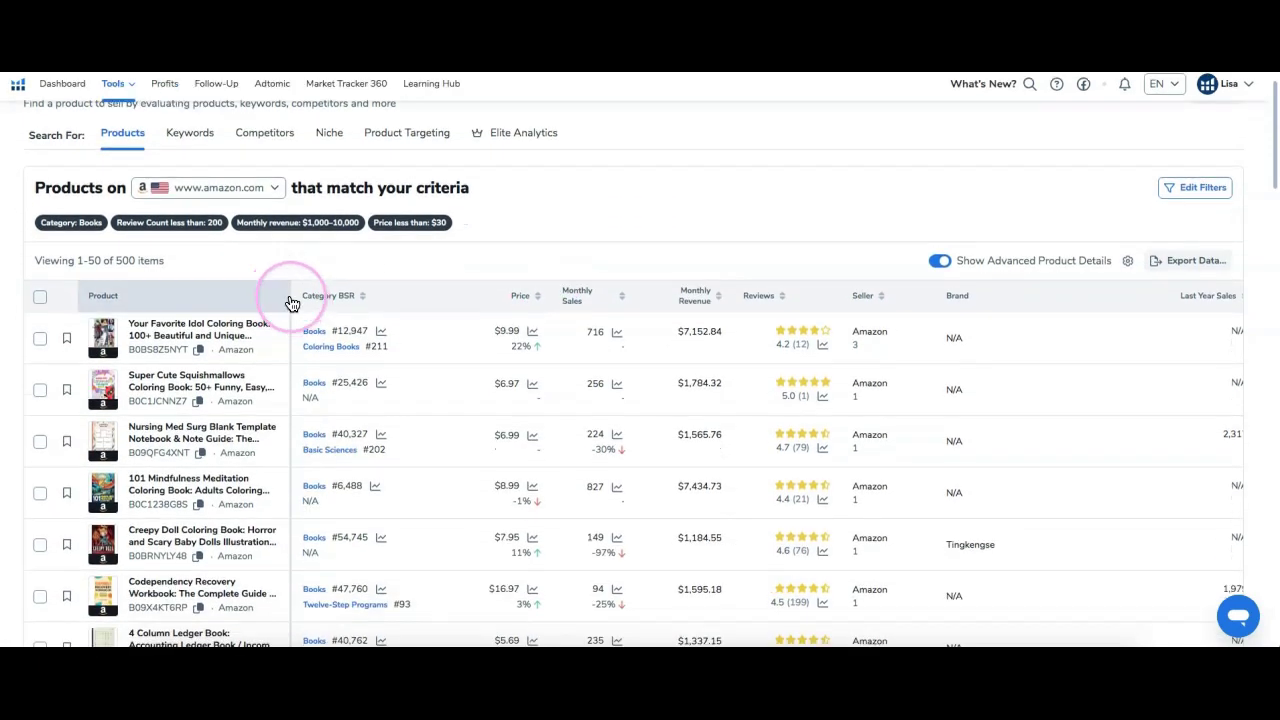
scroll(624, 263, down, 1)
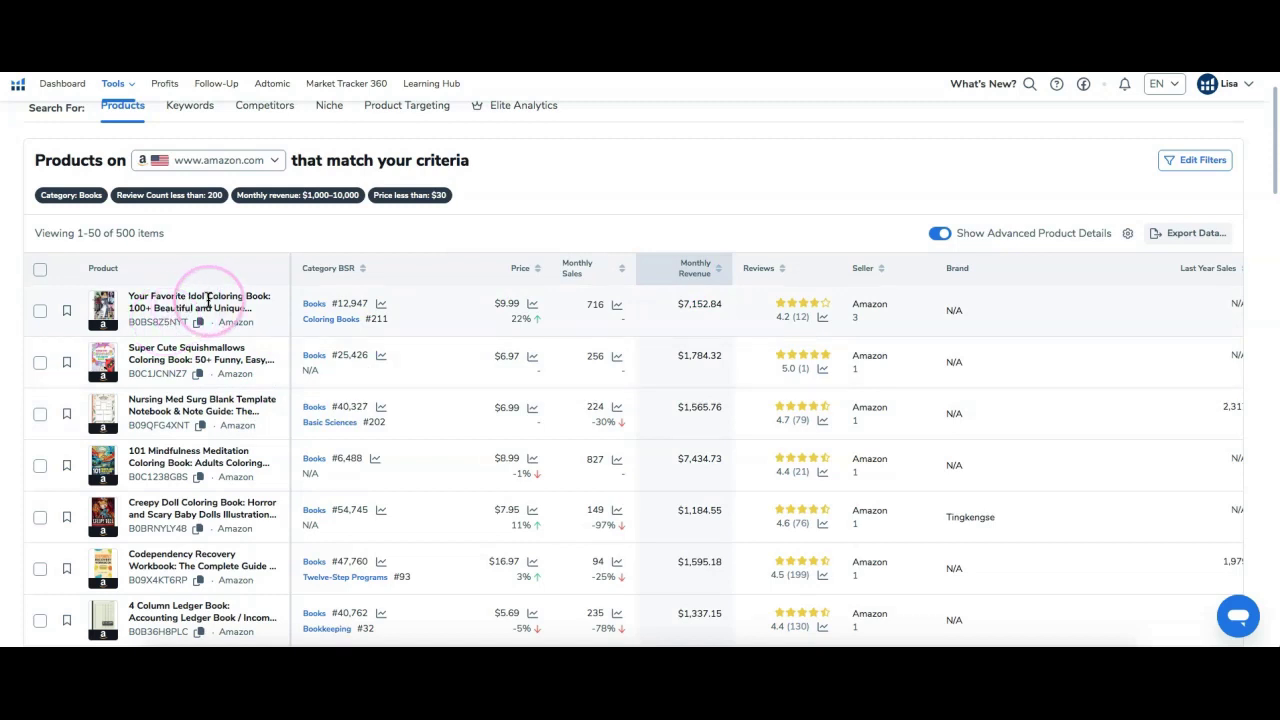
scroll(208, 298, down, 1)
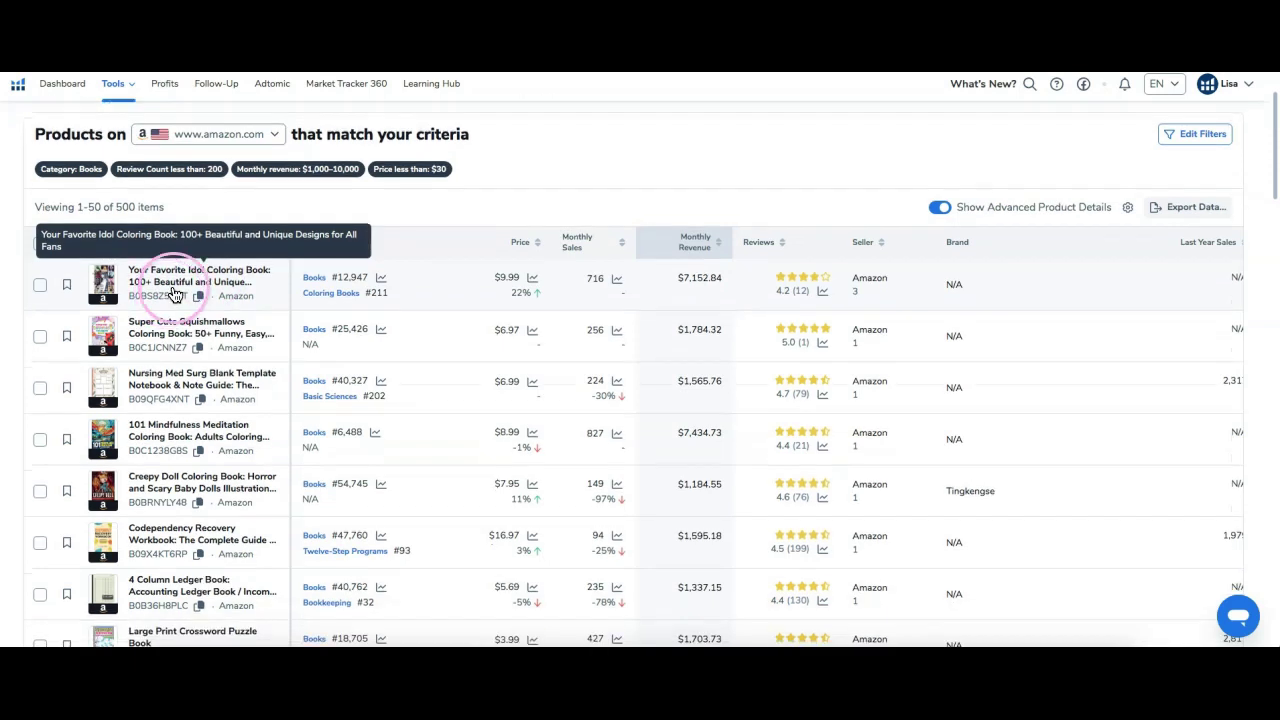
scroll(165, 290, down, 1)
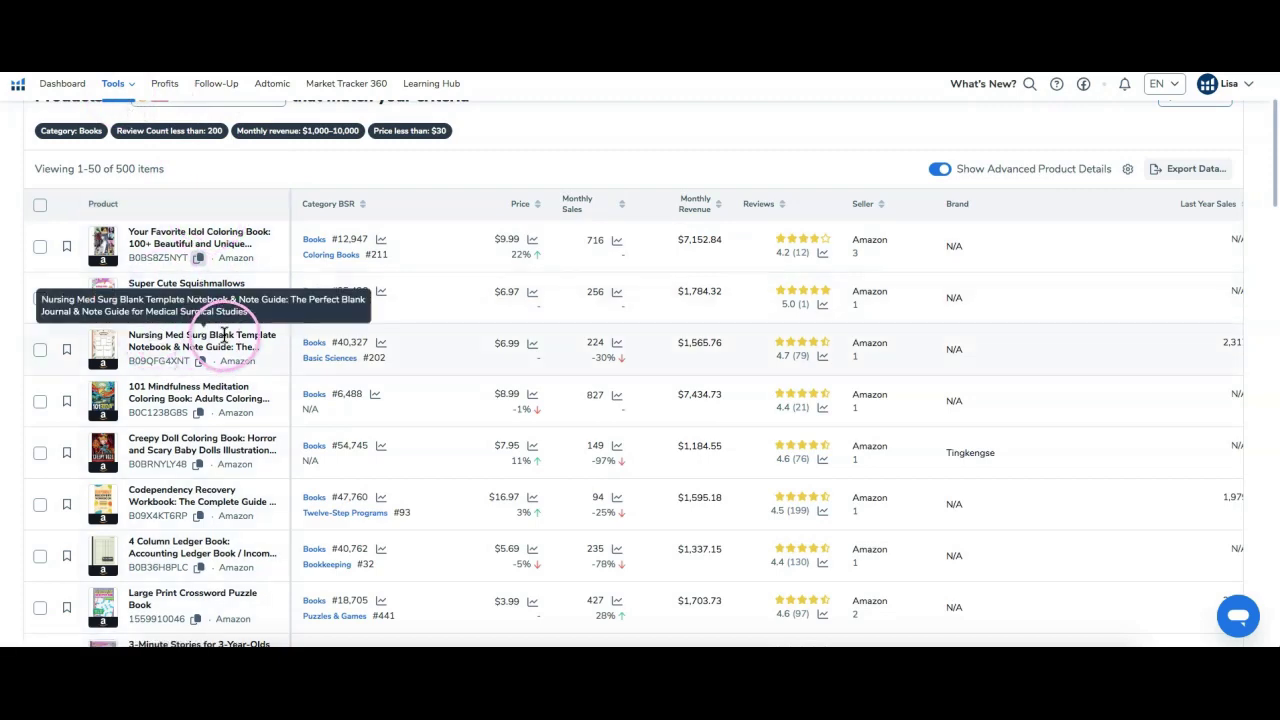
scroll(231, 334, down, 2)
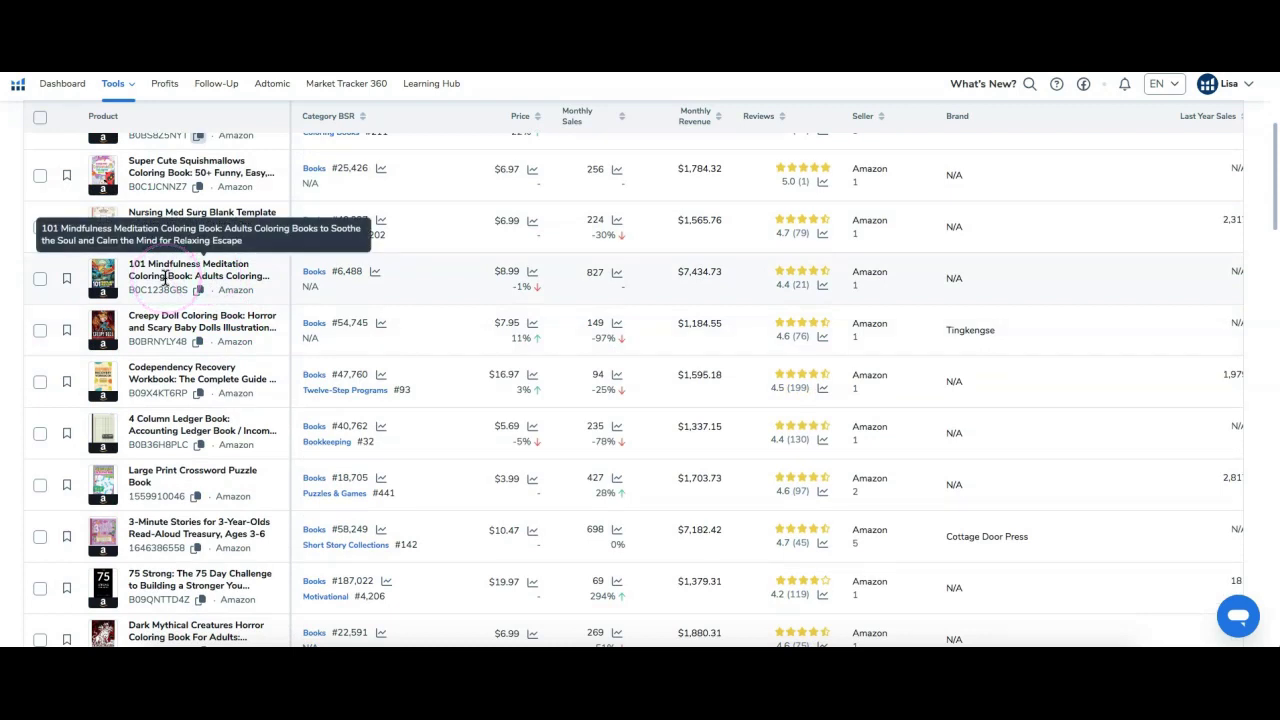
click(100, 338)
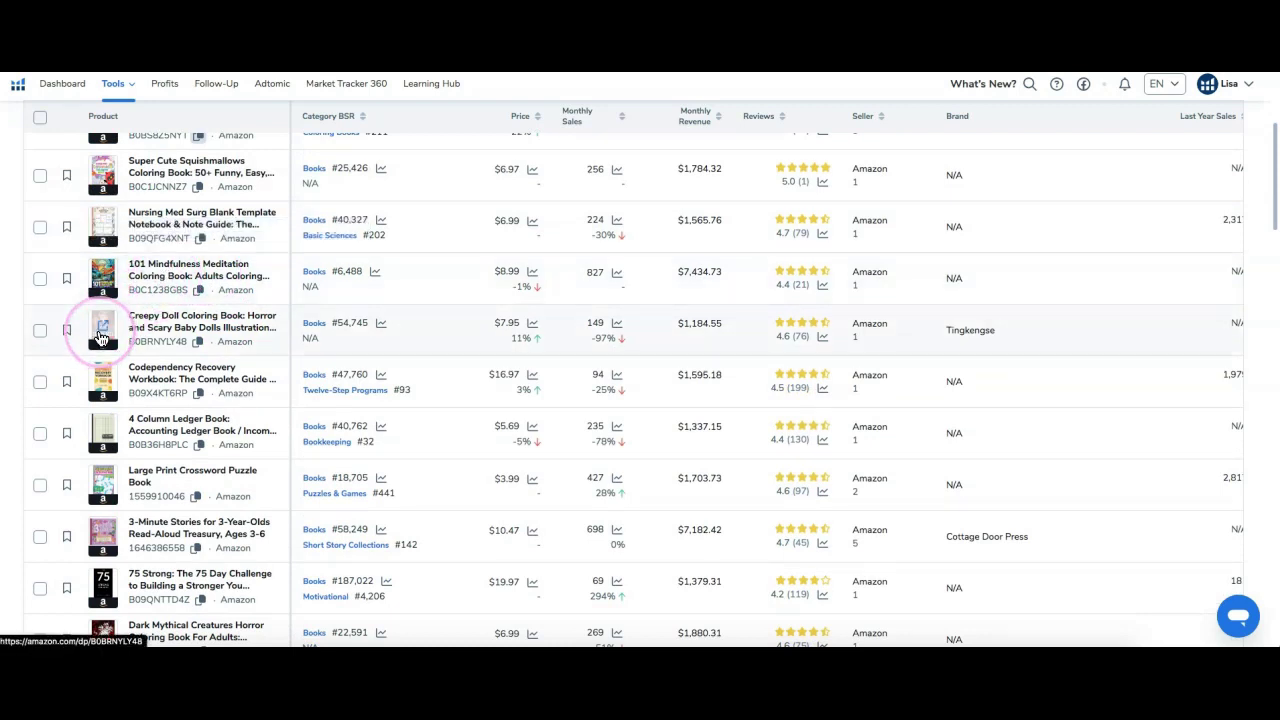
mouse_move(100, 338)
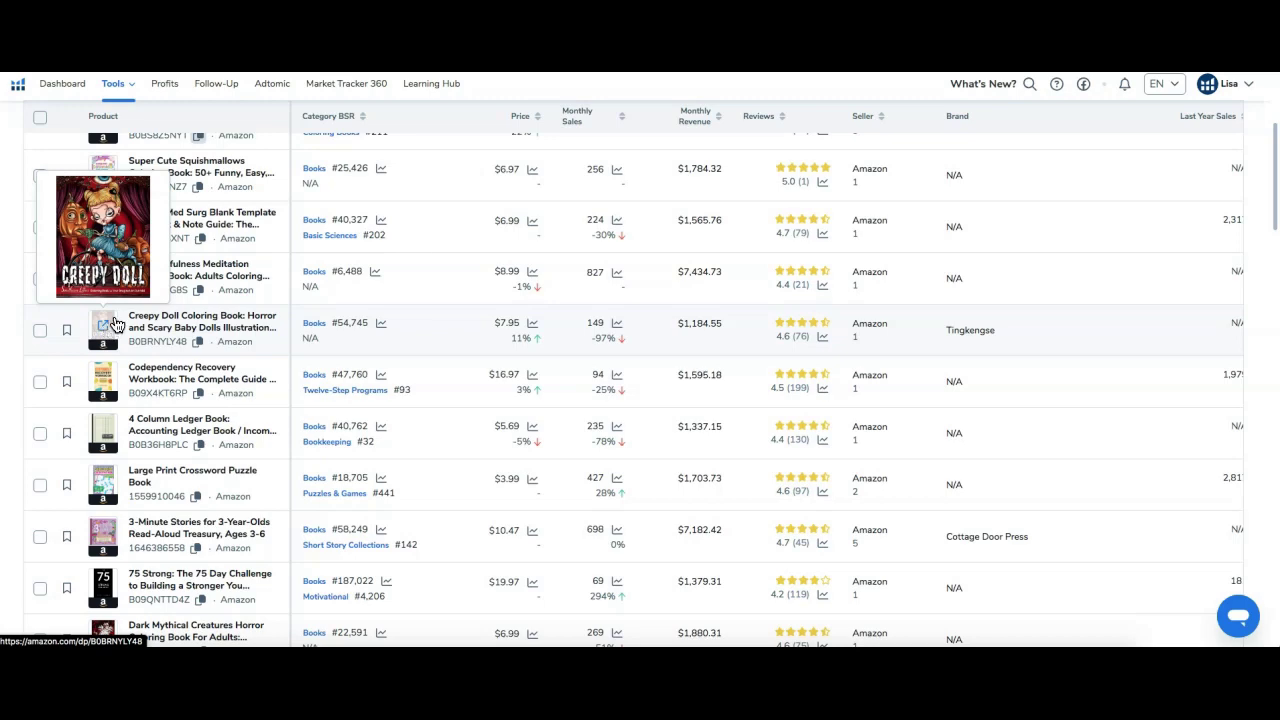
Browse the remaining book results below the Creepy Doll coloring book for niche ideas, and return to the beginning of the list
scroll(115, 324, down, 1)
click(182, 232)
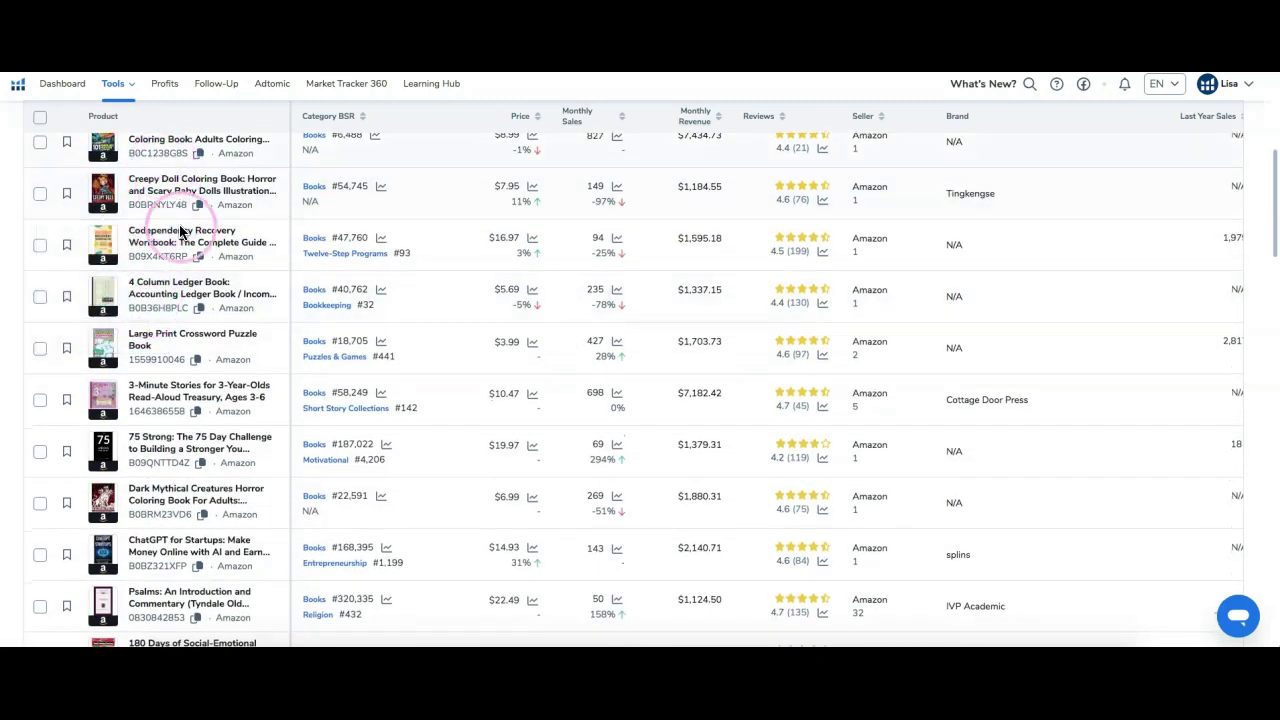
scroll(171, 246, down, 2)
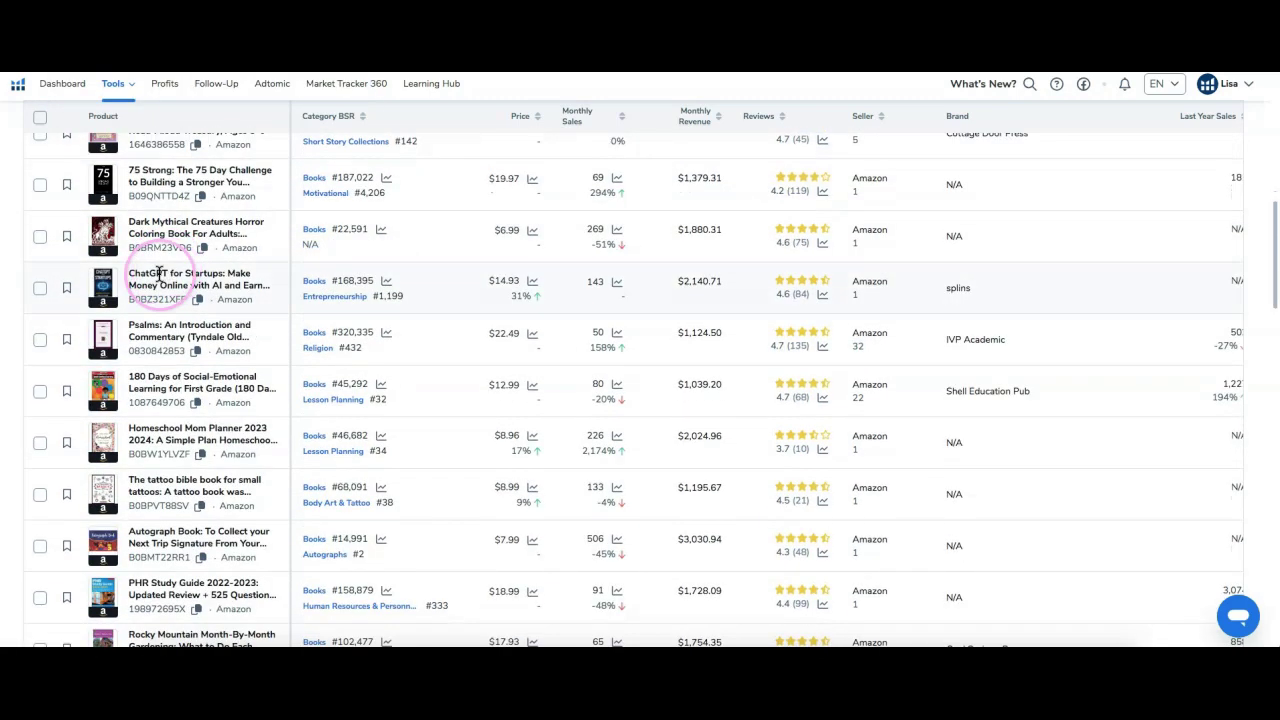
scroll(158, 273, down, 2)
scroll(155, 265, down, 3)
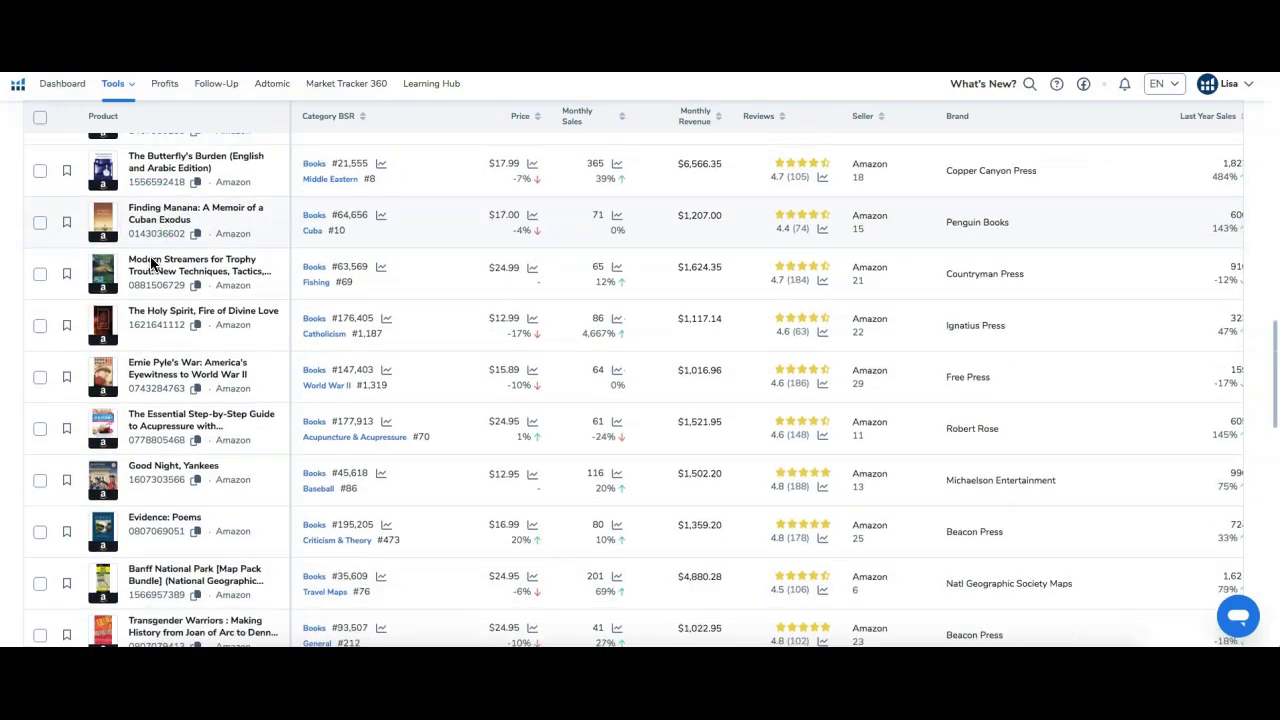
scroll(152, 263, down, 2)
scroll(152, 263, down, 1)
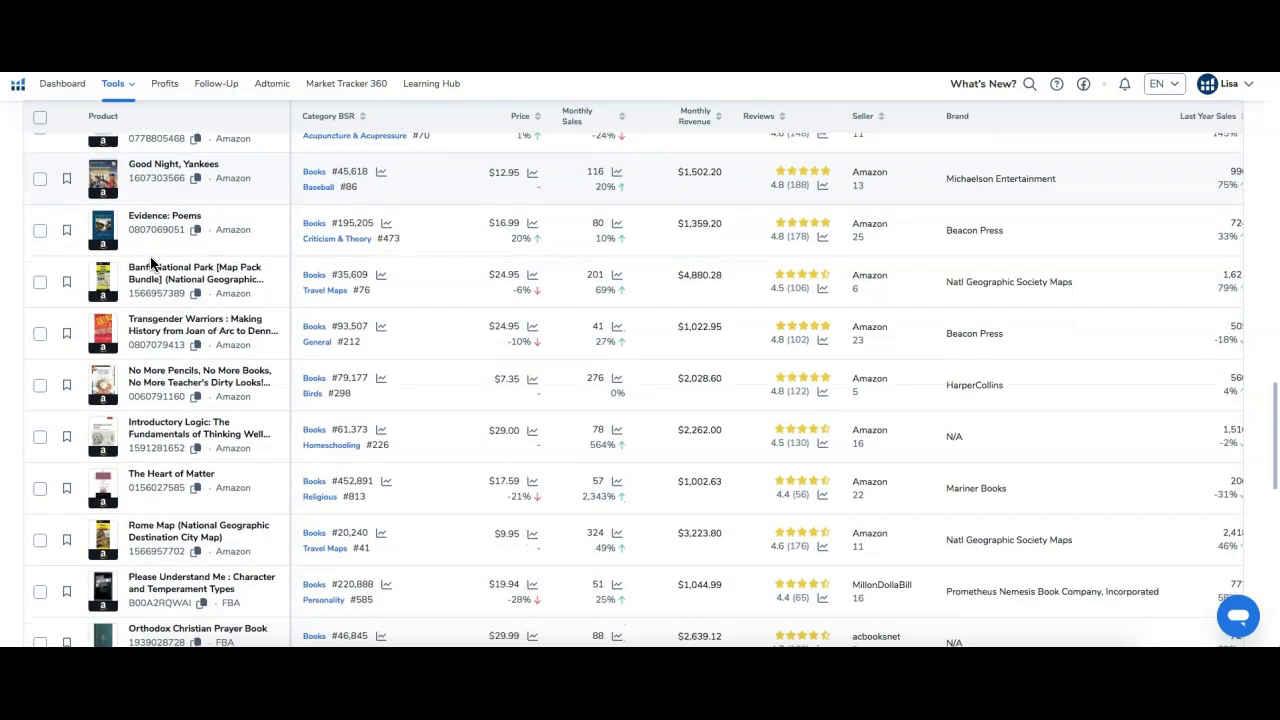
scroll(149, 255, down, 1)
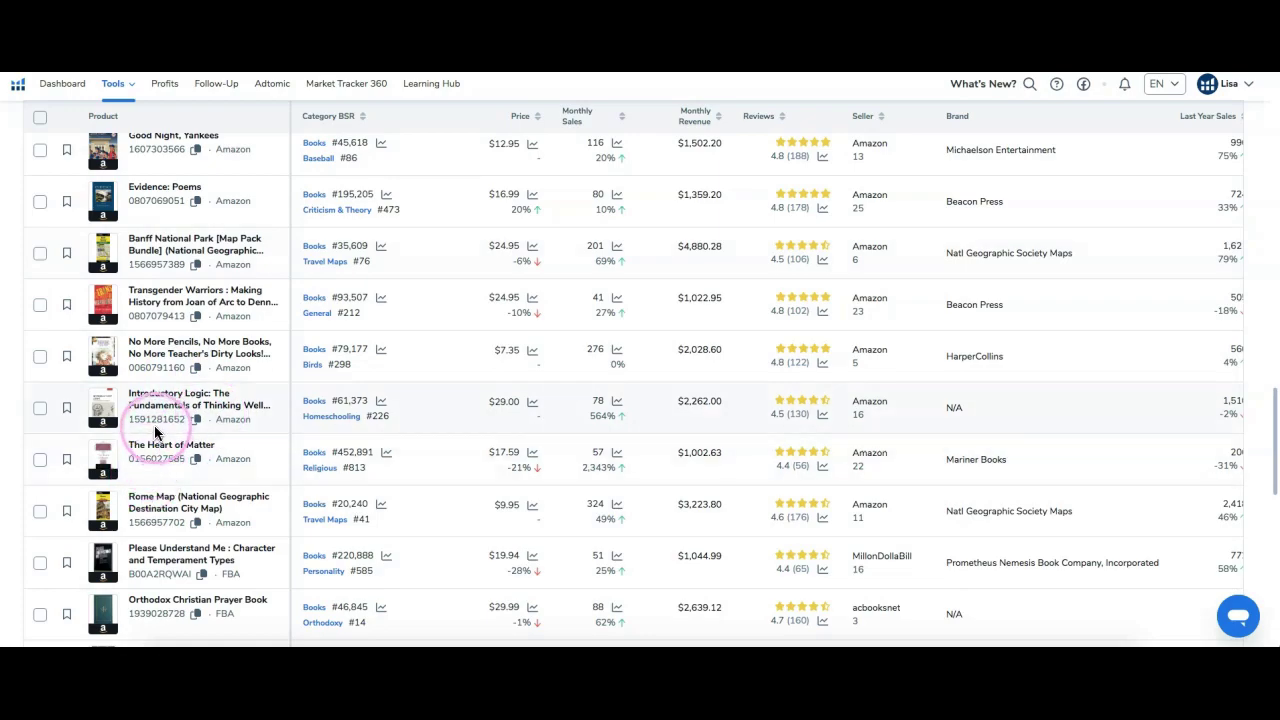
scroll(155, 435, up, 10)
scroll(155, 420, up, 6)
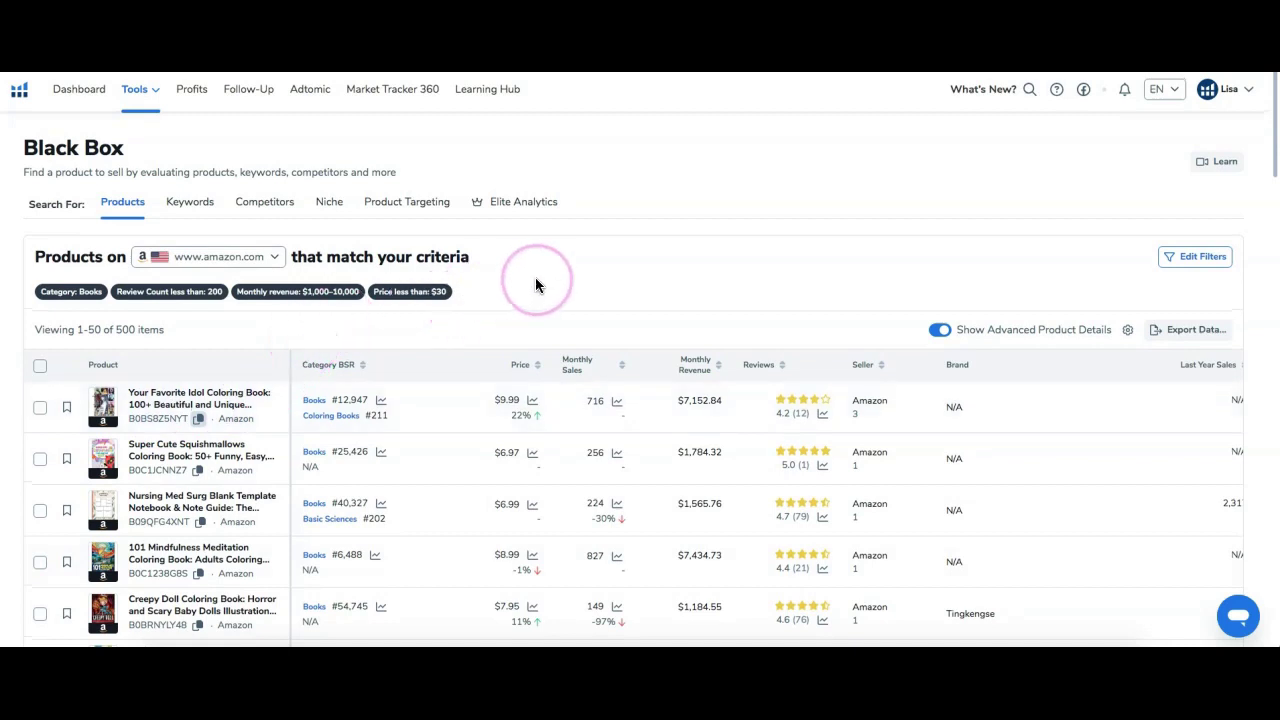
scroll(505, 278, down, 2)
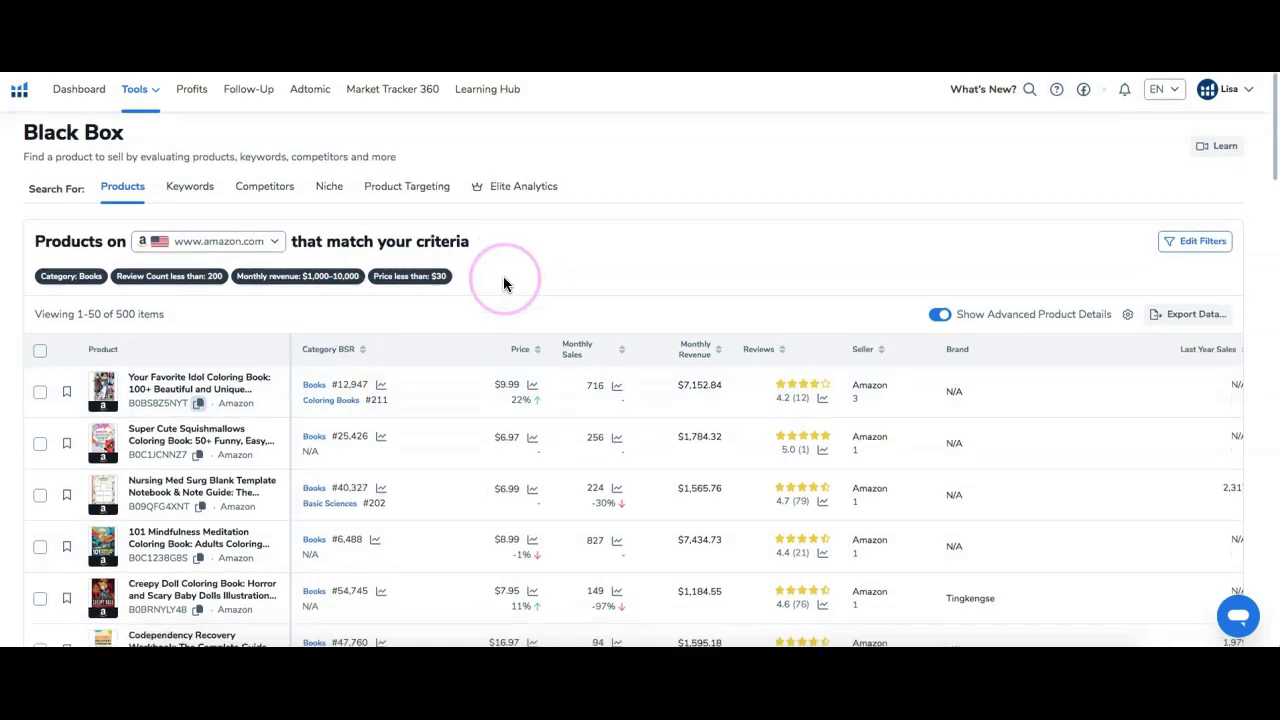